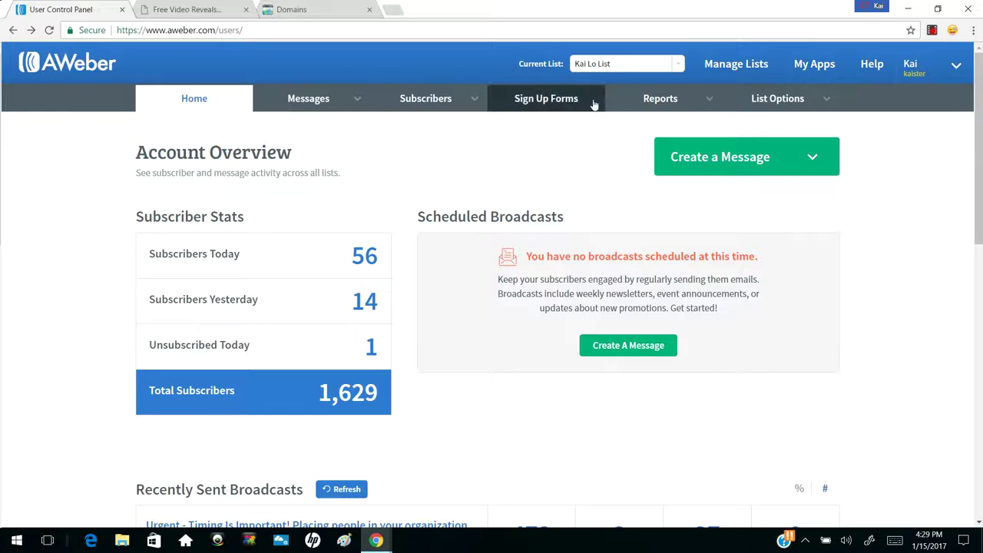
Begin a new mailing list via Manage Lists > Create A List
{"action": "left_click", "coordinate": [729, 67]}
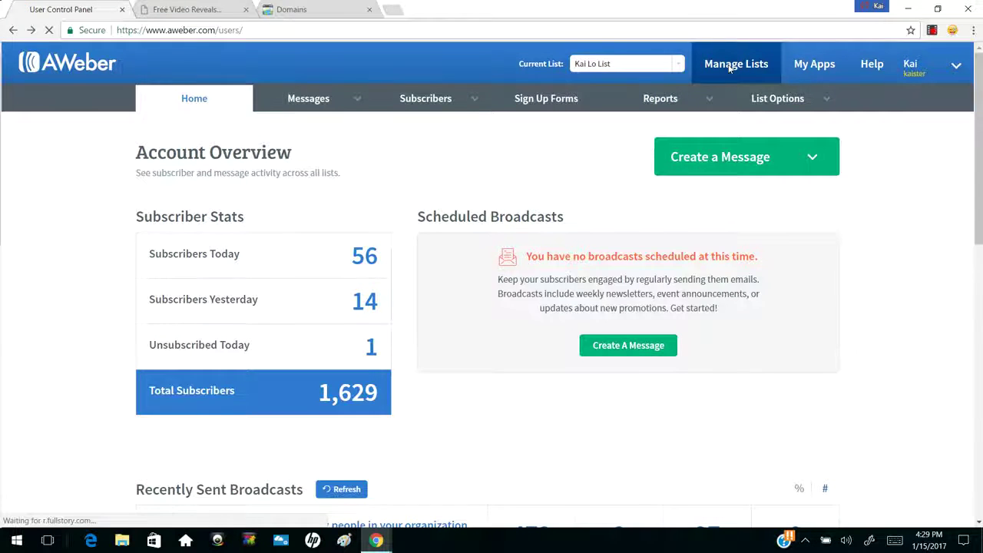
{"action": "mouse_move", "coordinate": [708, 98]}
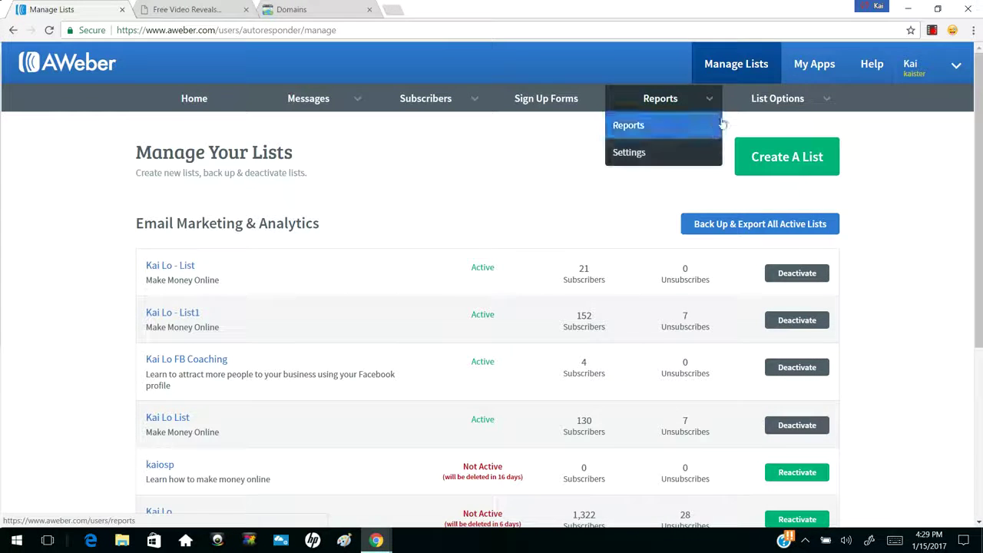
{"action": "left_click", "coordinate": [787, 165]}
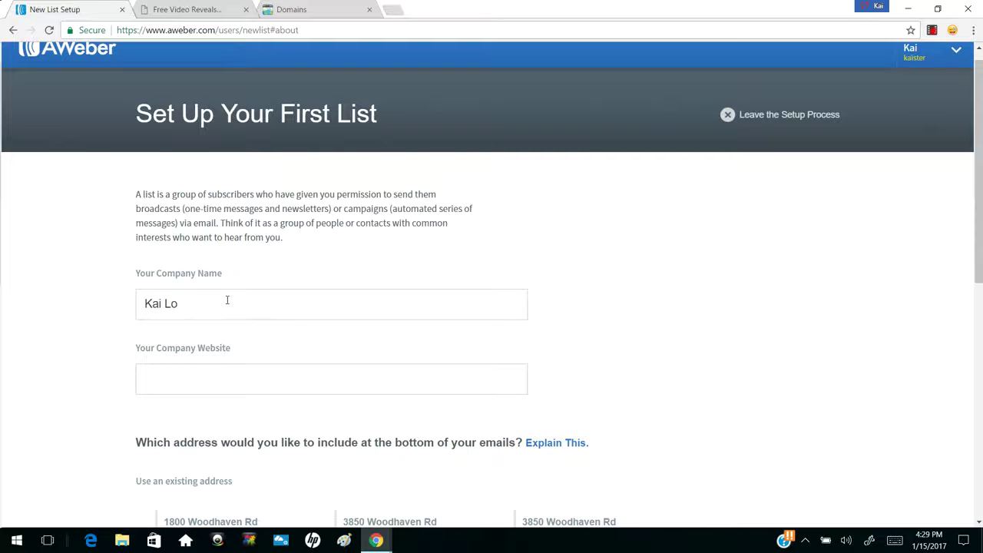
{"action": "left_click", "coordinate": [170, 387]}
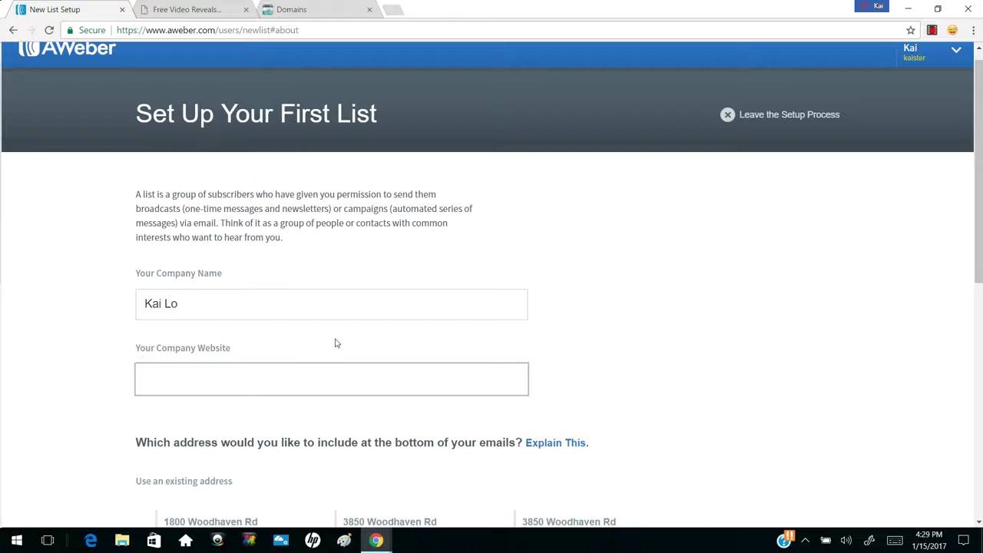
{"action": "scroll", "coordinate": [335, 343], "scroll_direction": "down", "scroll_amount": 1}
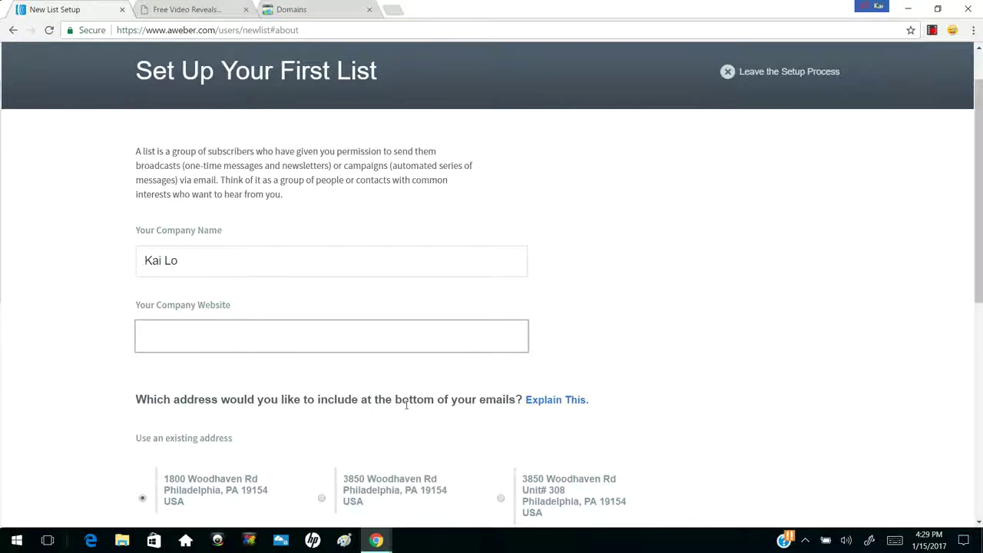
{"action": "scroll", "coordinate": [333, 397], "scroll_direction": "down", "scroll_amount": 3}
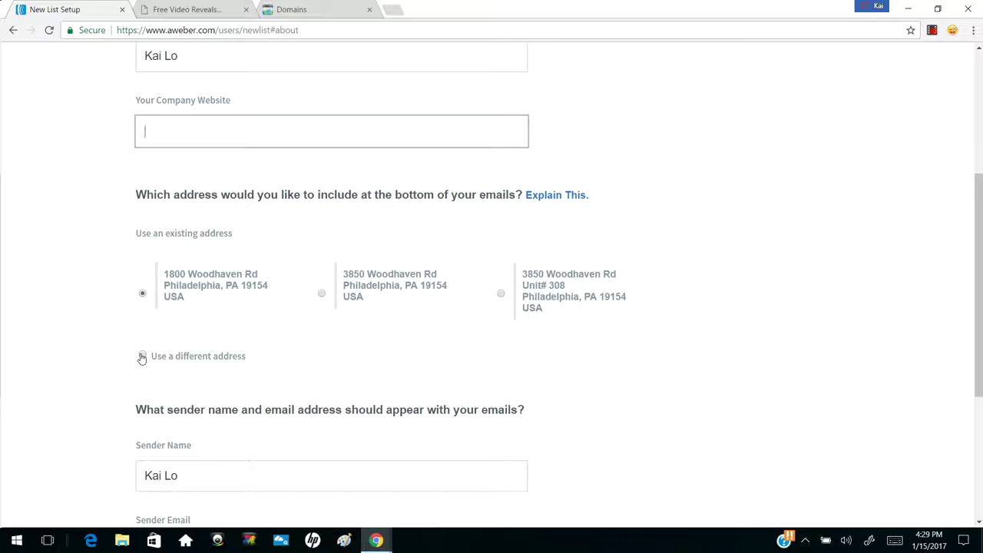
Switch the email footer to 'Use a different address' and start at Address 1
{"action": "left_click", "coordinate": [142, 357]}
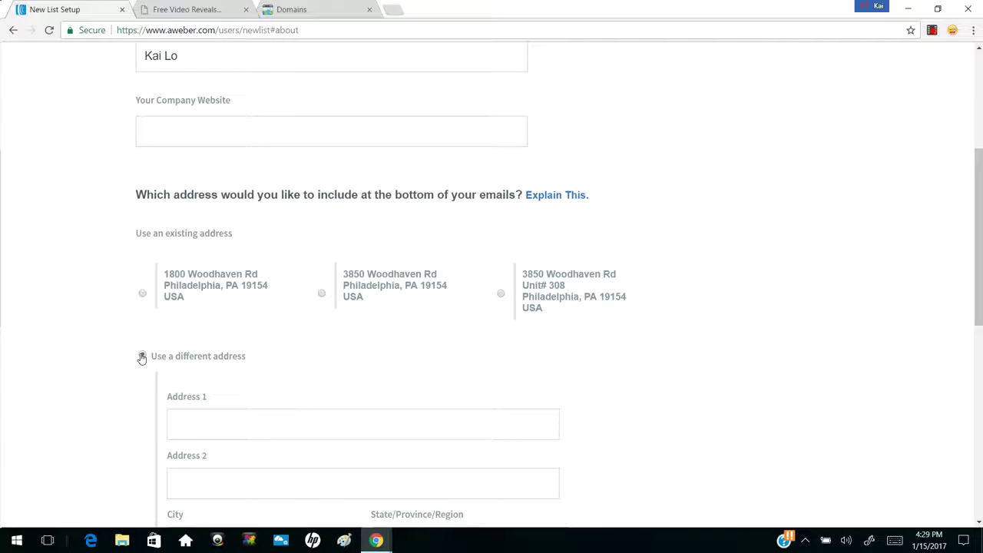
{"action": "scroll", "coordinate": [142, 357], "scroll_direction": "down", "scroll_amount": 2}
{"action": "left_click", "coordinate": [233, 261]}
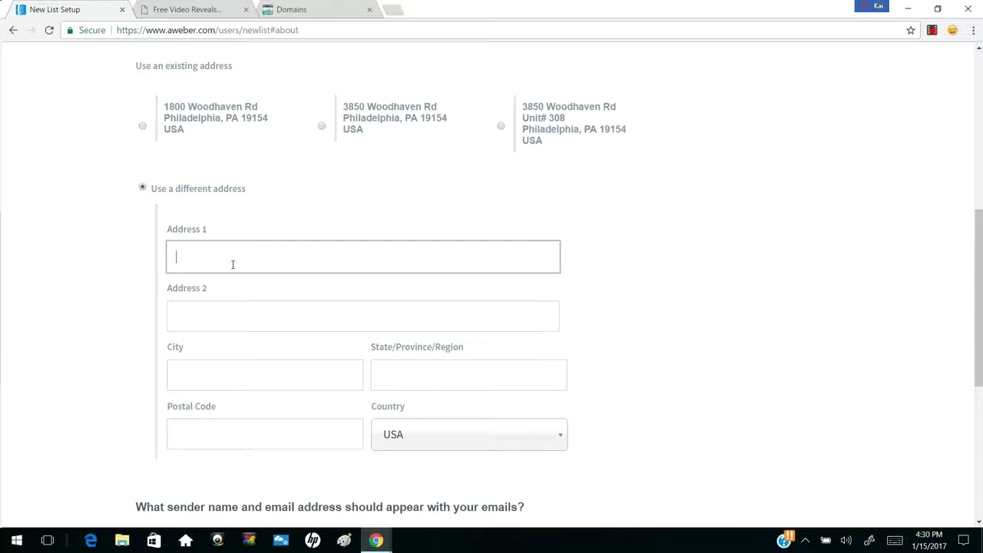
Review the Sender Name and Sender Email fields, leaving both unchanged
{"action": "scroll", "coordinate": [233, 264], "scroll_direction": "down", "scroll_amount": 4}
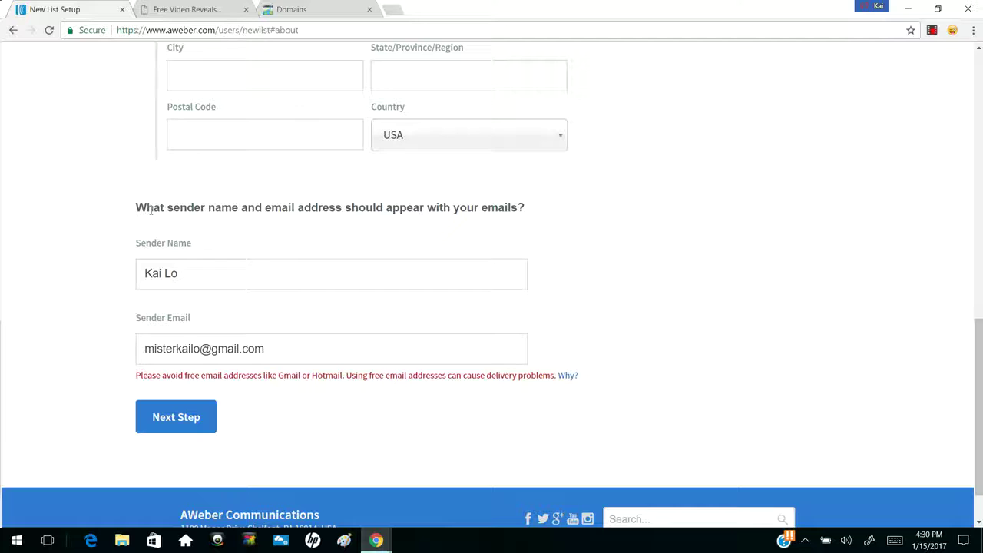
{"action": "left_click_drag", "start_coordinate": [146, 208], "coordinate": [382, 214]}
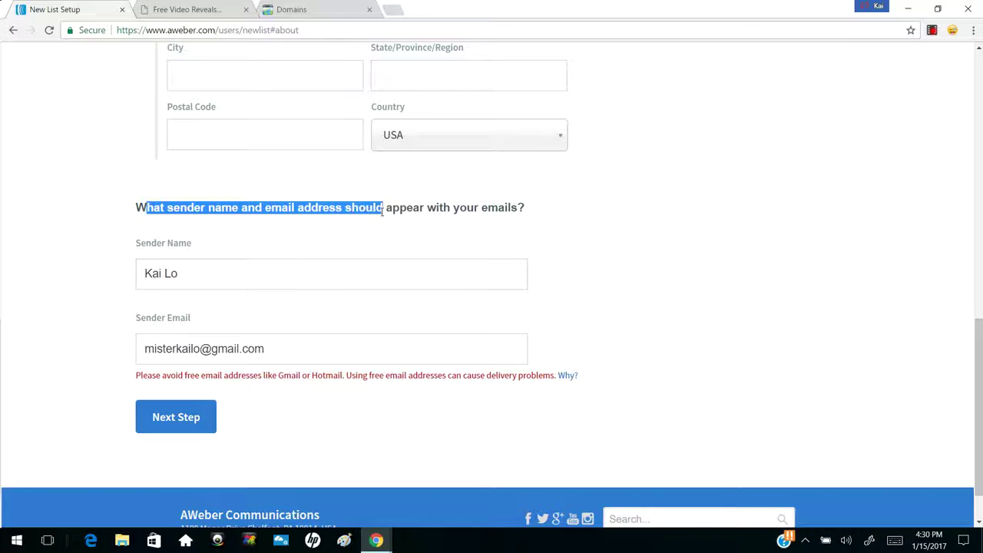
{"action": "left_click", "coordinate": [382, 214]}
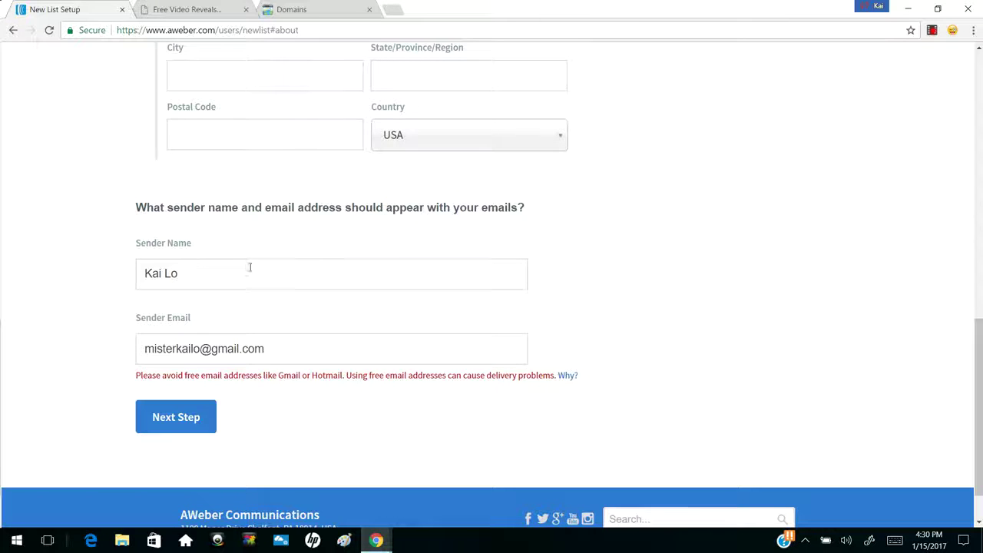
{"action": "left_click", "coordinate": [218, 276]}
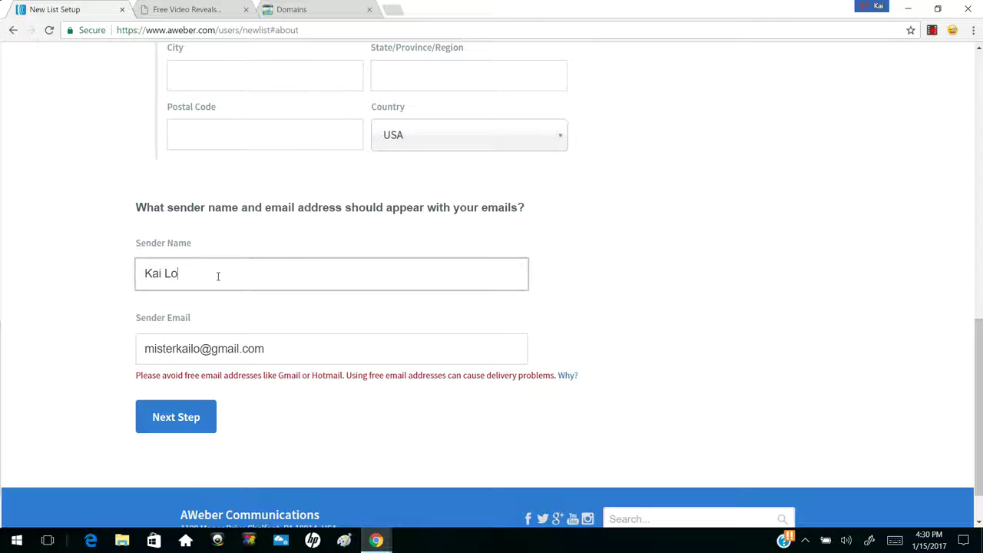
{"action": "left_click_drag", "start_coordinate": [187, 276], "coordinate": [139, 276]}
{"action": "left_click", "coordinate": [189, 282]}
{"action": "left_click_drag", "start_coordinate": [270, 346], "coordinate": [140, 353]}
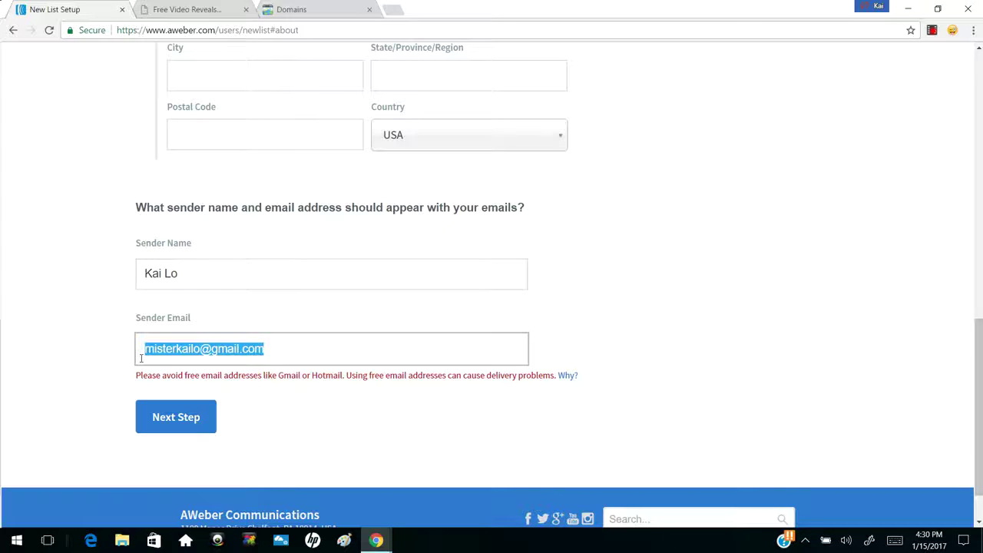
{"action": "left_click", "coordinate": [174, 349]}
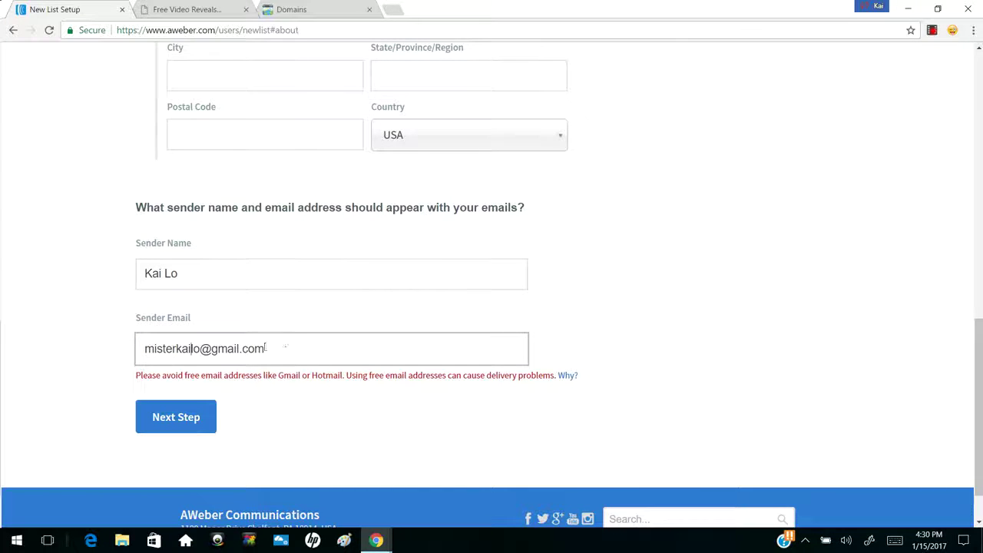
{"action": "left_click", "coordinate": [164, 421]}
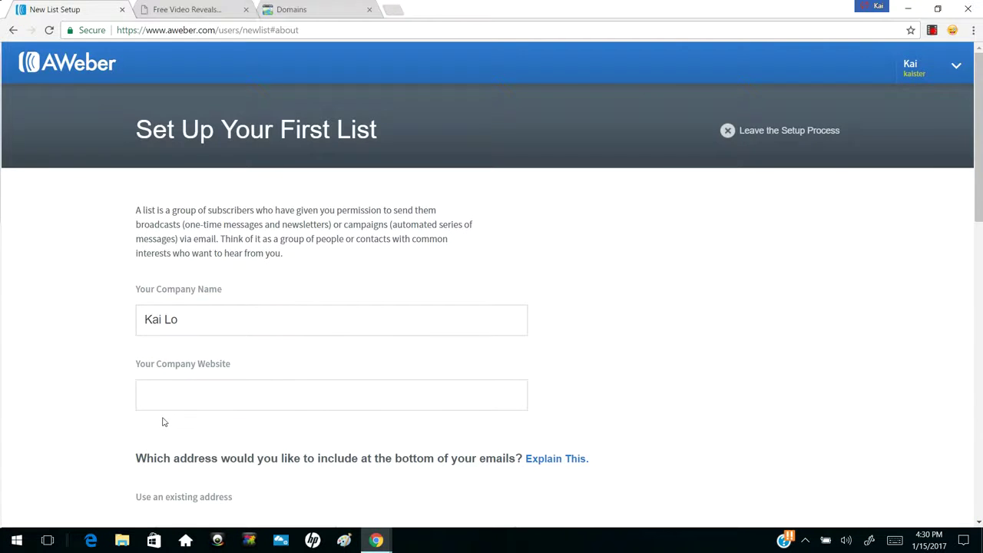
{"action": "left_click", "coordinate": [384, 309]}
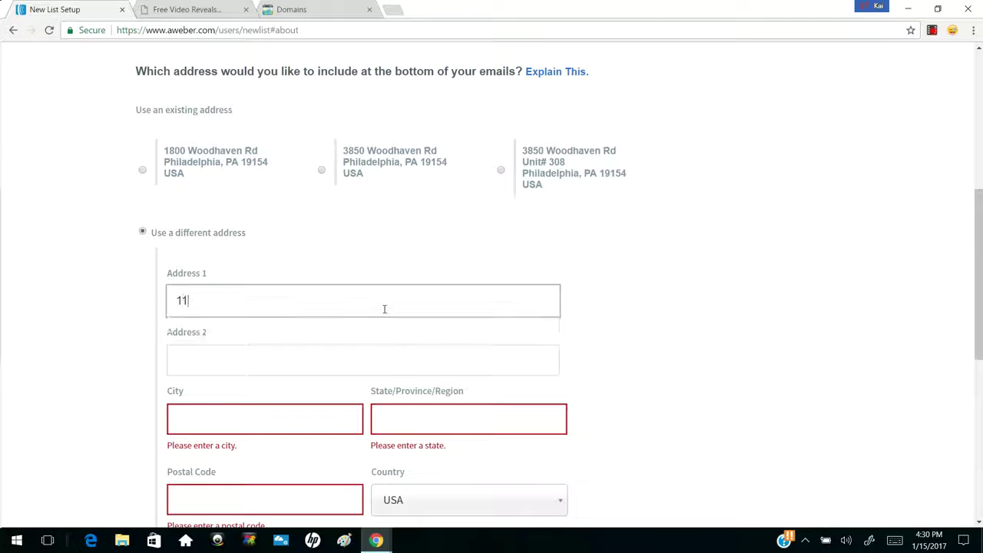
{"action": "key", "text": "Tab"}
{"action": "key", "text": "Tab"}
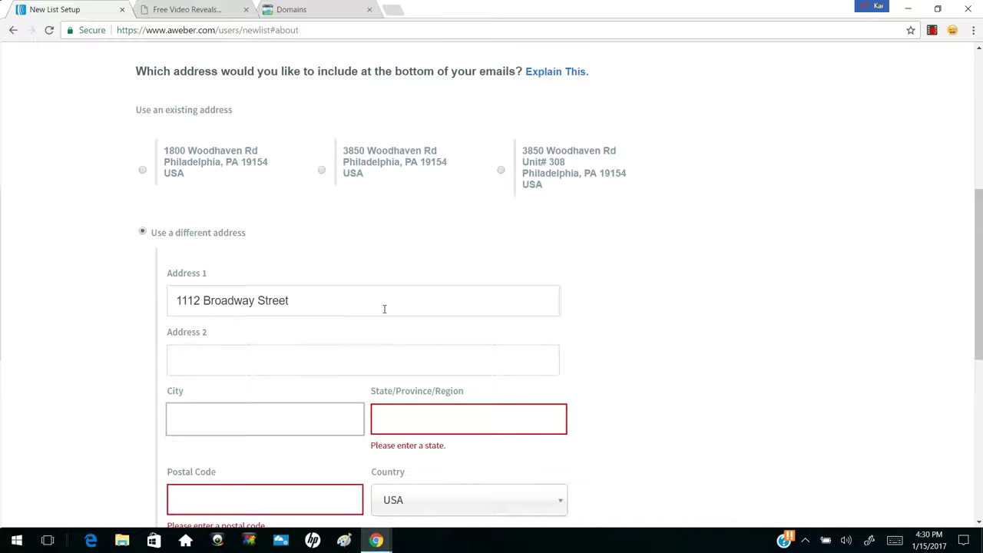
{"action": "type", "text": "New York"}
Set state NY and postal code 19920, then continue to the next step
{"action": "key", "text": "Tab"}
{"action": "type", "text": "n"}
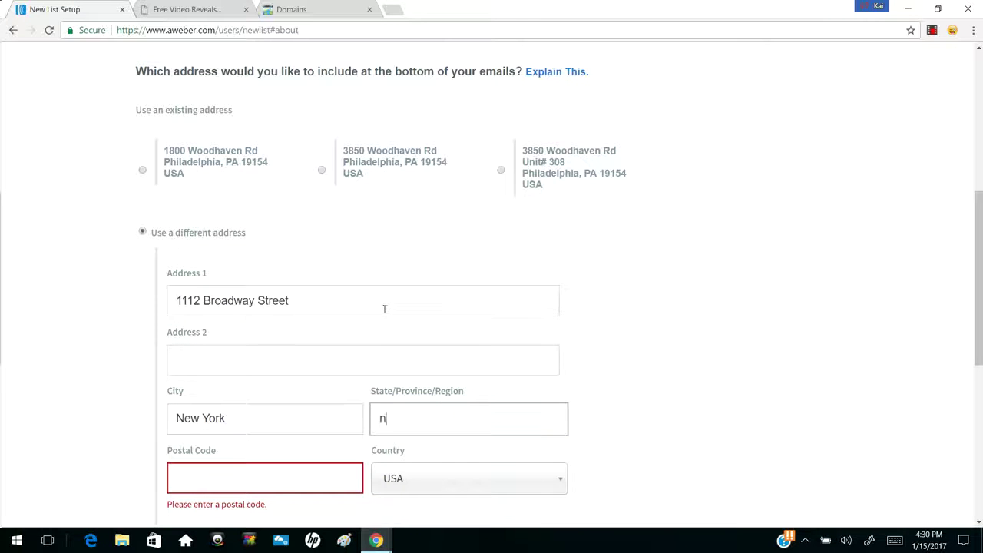
{"action": "key", "text": "BackSpace"}
{"action": "type", "text": "NTY"}
{"action": "key", "text": "BackSpace"}
{"action": "key", "text": "BackSpace"}
{"action": "type", "text": "Y"}
{"action": "key", "text": "Tab"}
{"action": "type", "text": "19920"}
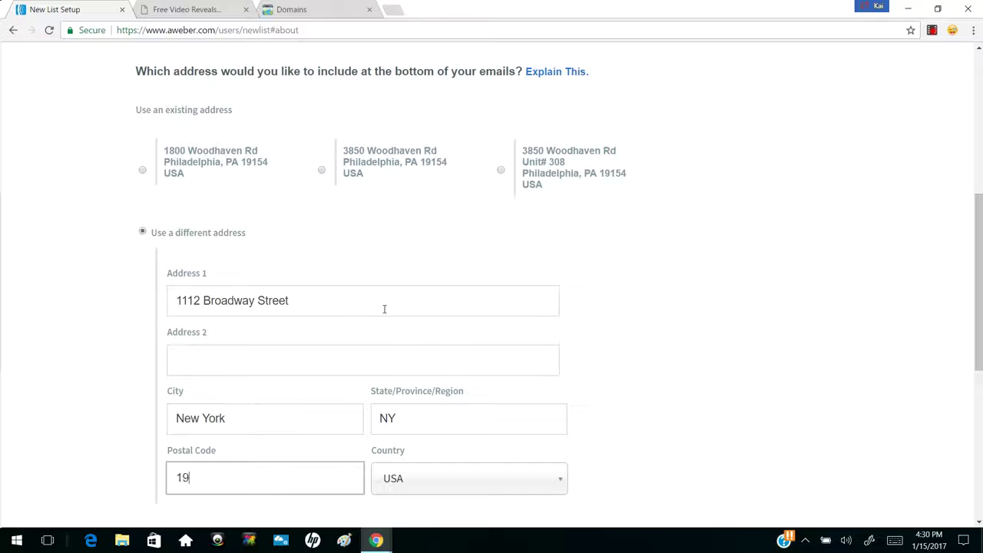
{"action": "scroll", "coordinate": [384, 309], "scroll_direction": "down", "scroll_amount": 5}
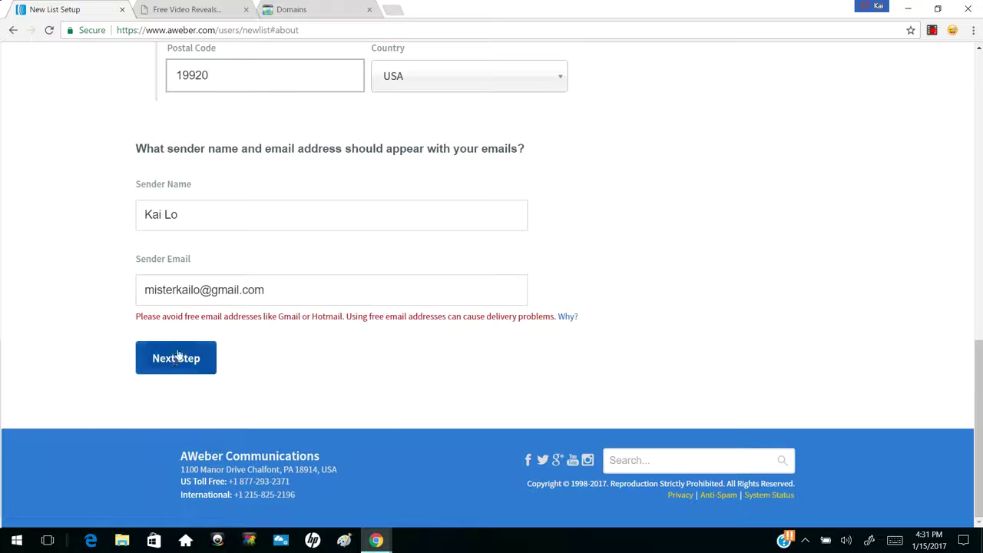
{"action": "left_click", "coordinate": [173, 360]}
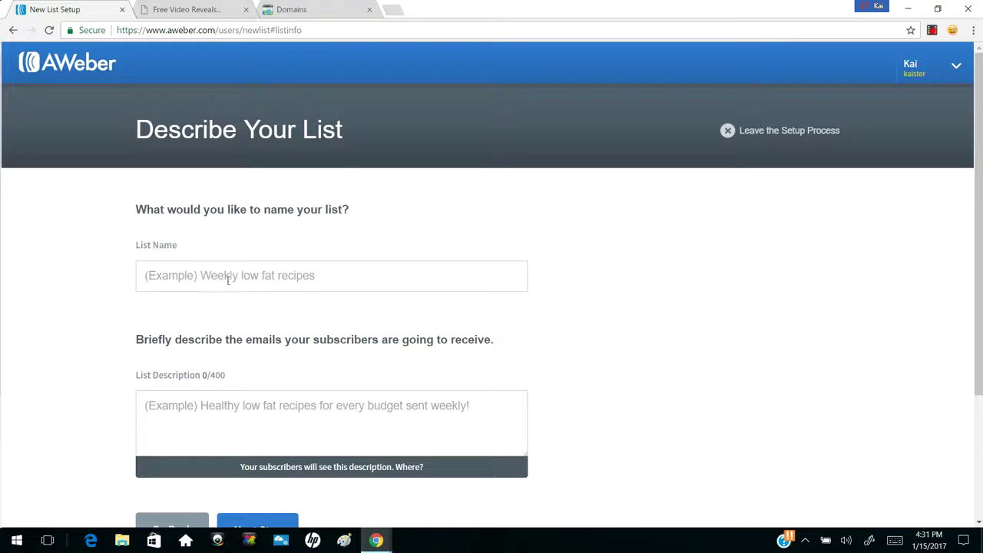
Enter the owner's list name and the description 'Make Money Online'
{"action": "left_click", "coordinate": [240, 274]}
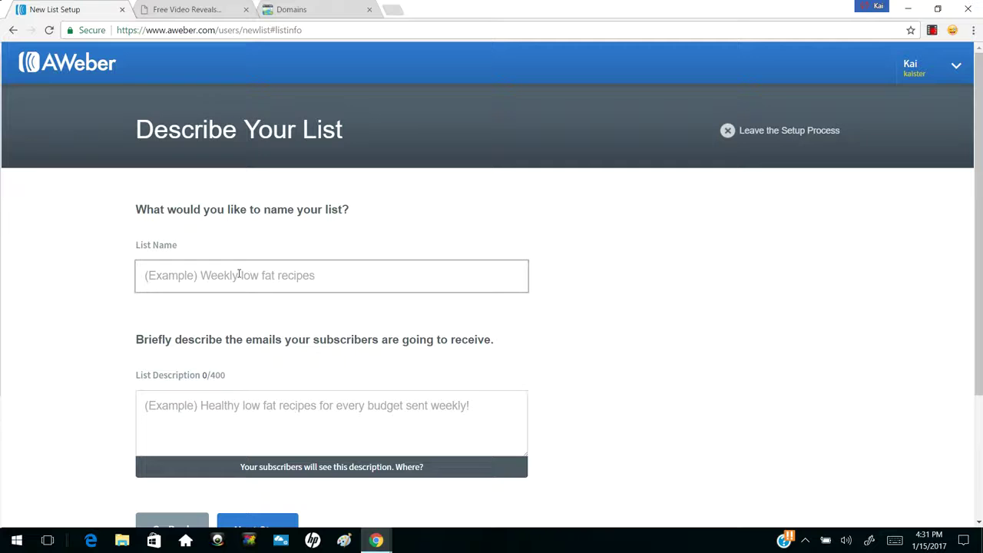
{"action": "type", "text": "Kai Lo "}
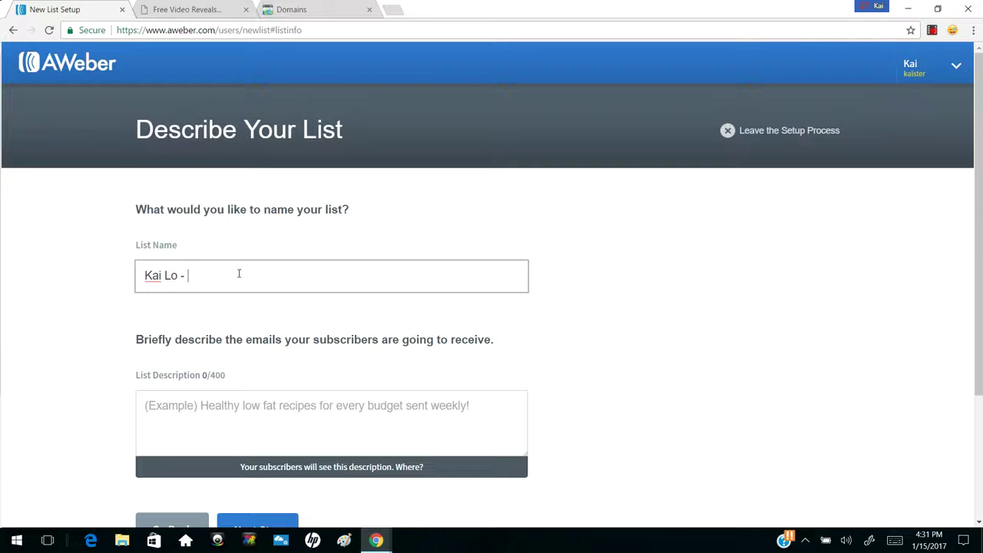
{"action": "type", "text": "- List 1"}
{"action": "scroll", "coordinate": [238, 274], "scroll_direction": "down", "scroll_amount": 2}
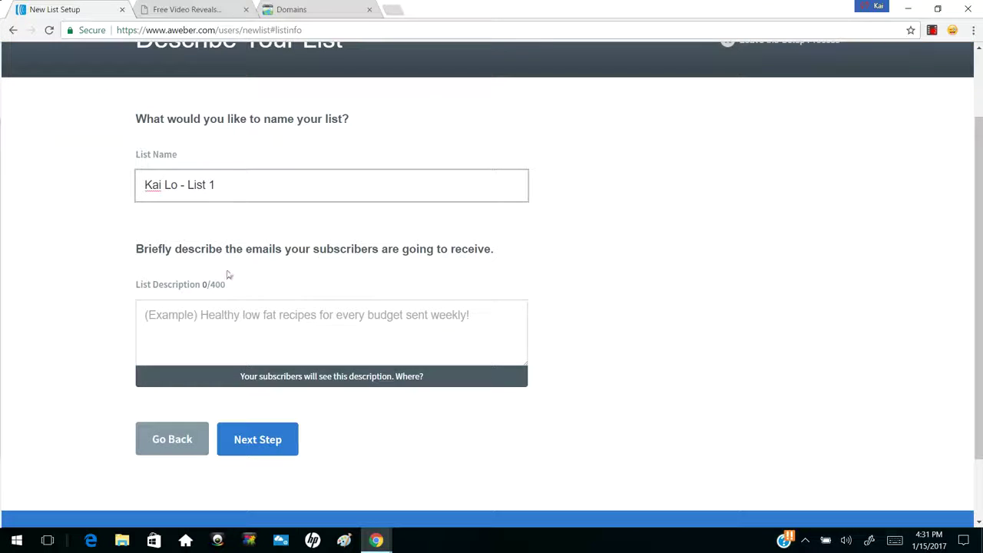
{"action": "left_click_drag", "start_coordinate": [142, 249], "coordinate": [306, 249]}
{"action": "left_click", "coordinate": [306, 249]}
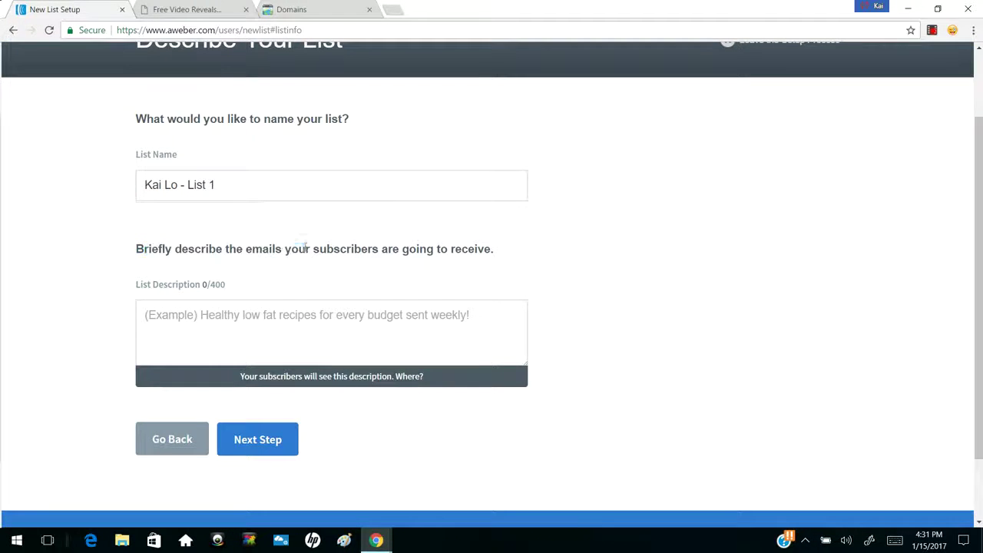
{"action": "left_click", "coordinate": [268, 320]}
{"action": "type", "text": "Make Money "}
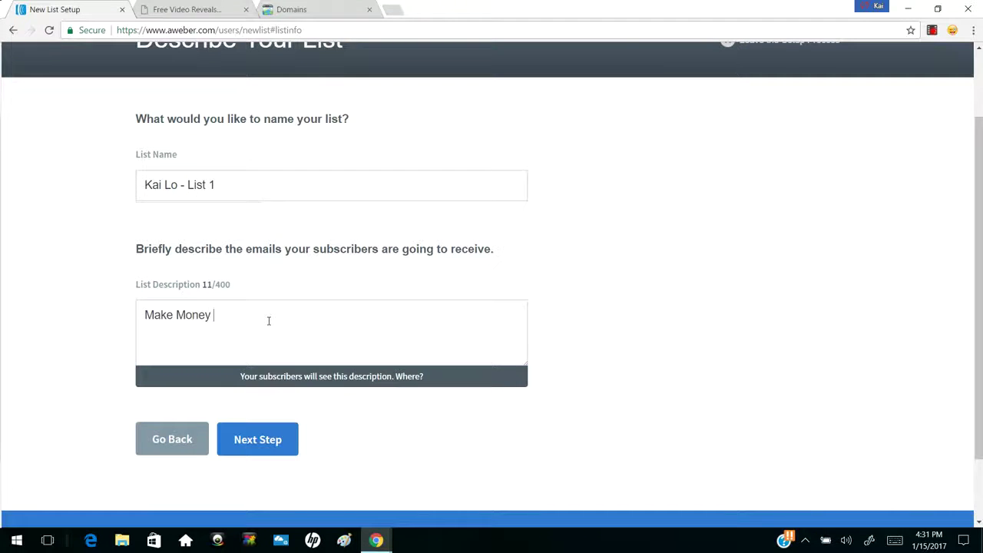
{"action": "type", "text": "Online"}
Approve the default confirmation message to create the list
{"action": "left_click", "coordinate": [248, 438]}
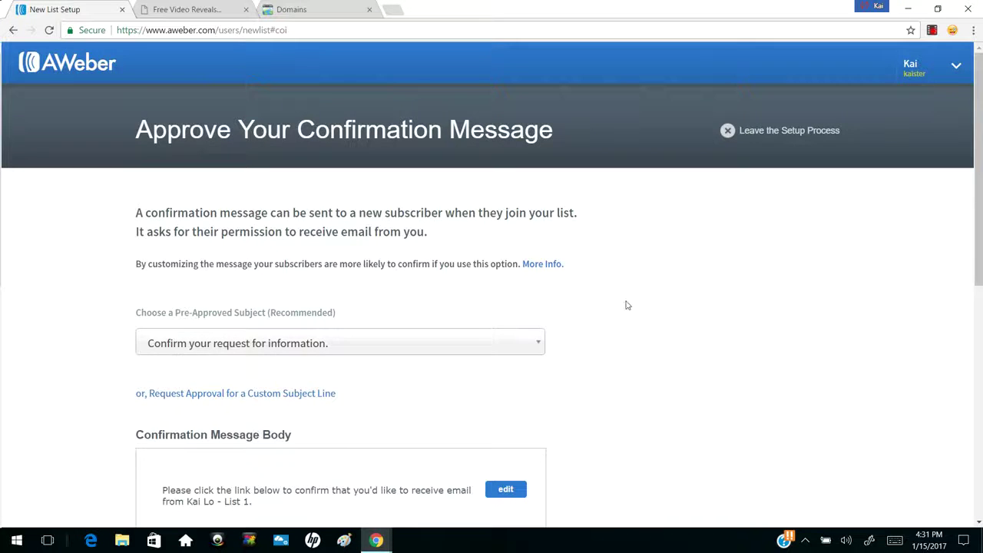
{"action": "scroll", "coordinate": [625, 305], "scroll_direction": "down", "scroll_amount": 6}
{"action": "scroll", "coordinate": [626, 305], "scroll_direction": "up", "scroll_amount": 3}
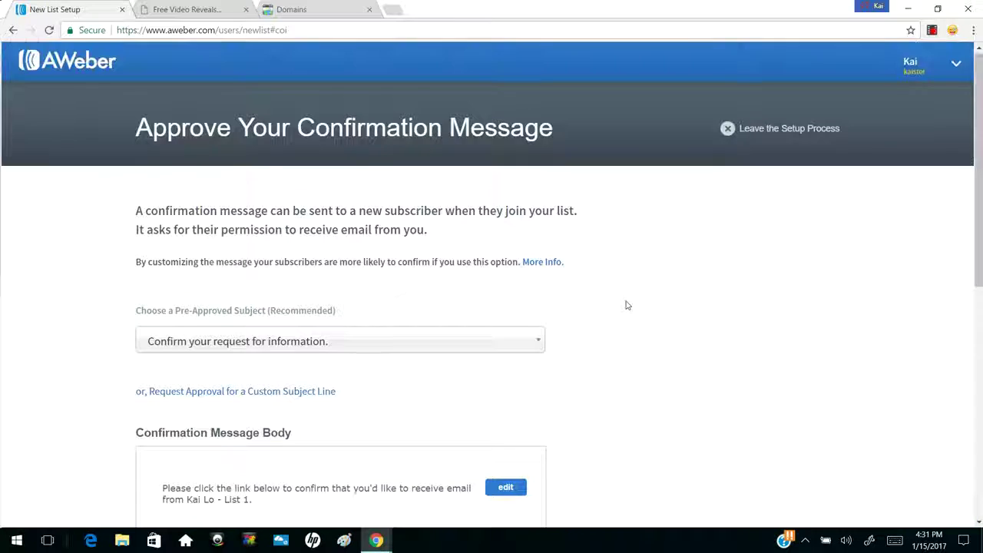
{"action": "scroll", "coordinate": [626, 305], "scroll_direction": "down", "scroll_amount": 2}
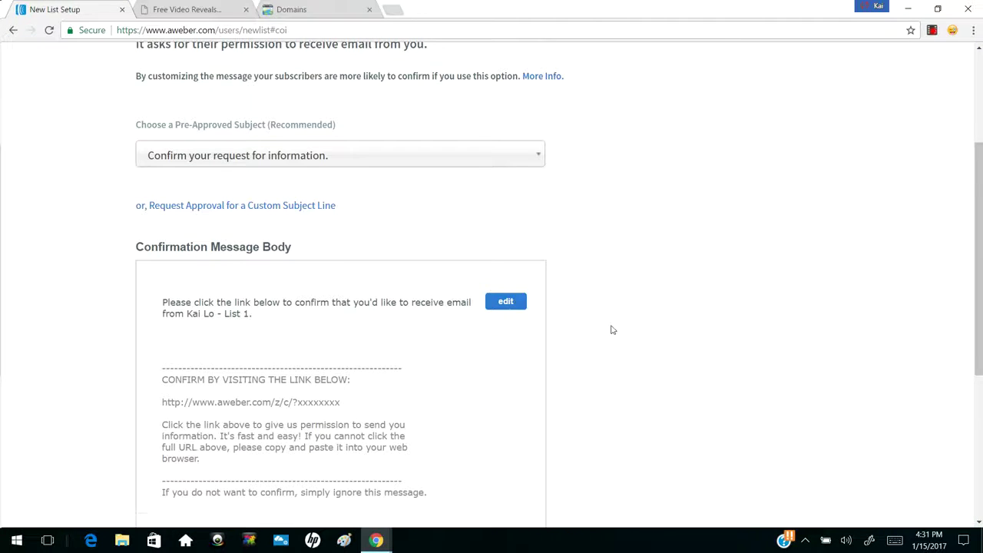
{"action": "scroll", "coordinate": [612, 329], "scroll_direction": "down", "scroll_amount": 4}
{"action": "scroll", "coordinate": [612, 329], "scroll_direction": "up", "scroll_amount": 3}
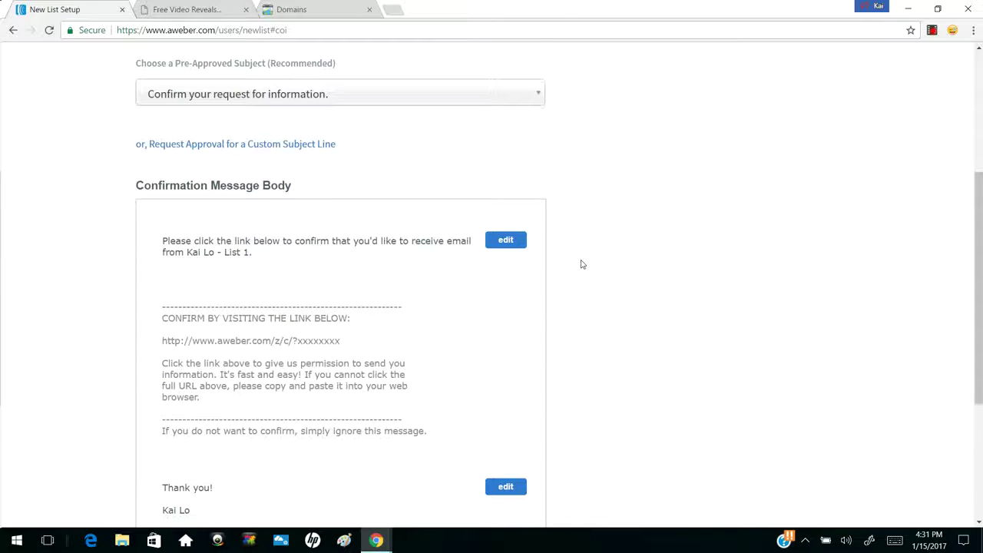
{"action": "scroll", "coordinate": [581, 266], "scroll_direction": "down", "scroll_amount": 3}
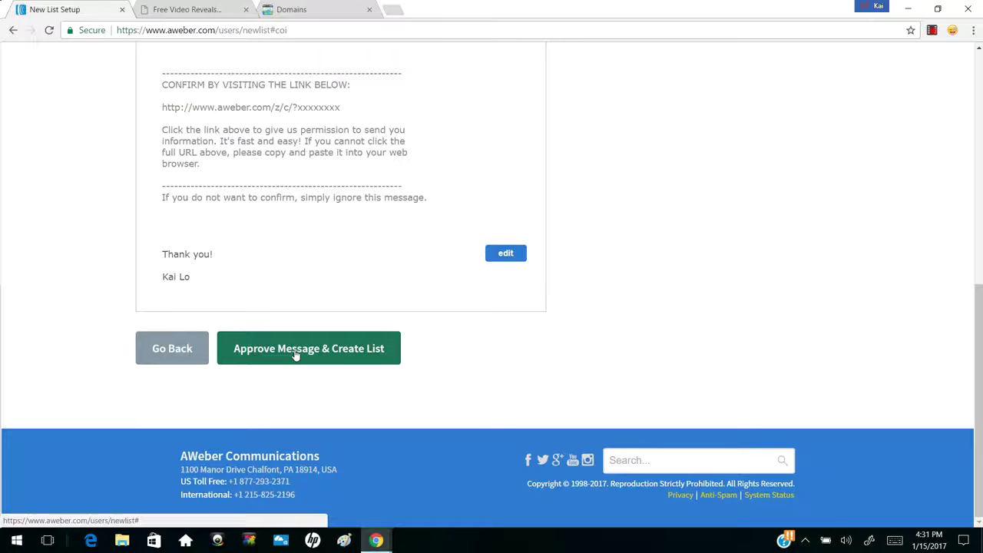
{"action": "left_click", "coordinate": [296, 349]}
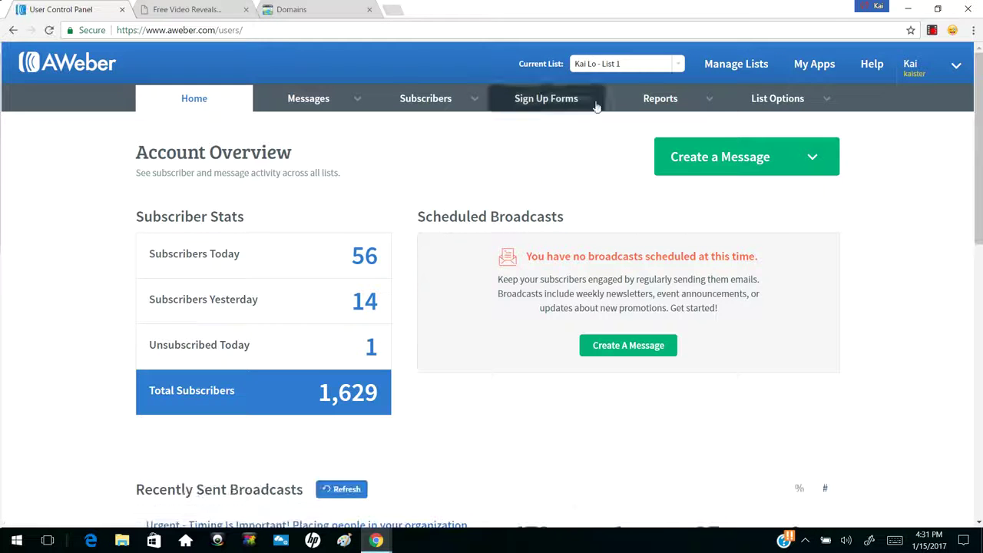
Reselect the current list and open its List Options, reviewing the contact address
{"action": "left_click", "coordinate": [640, 70]}
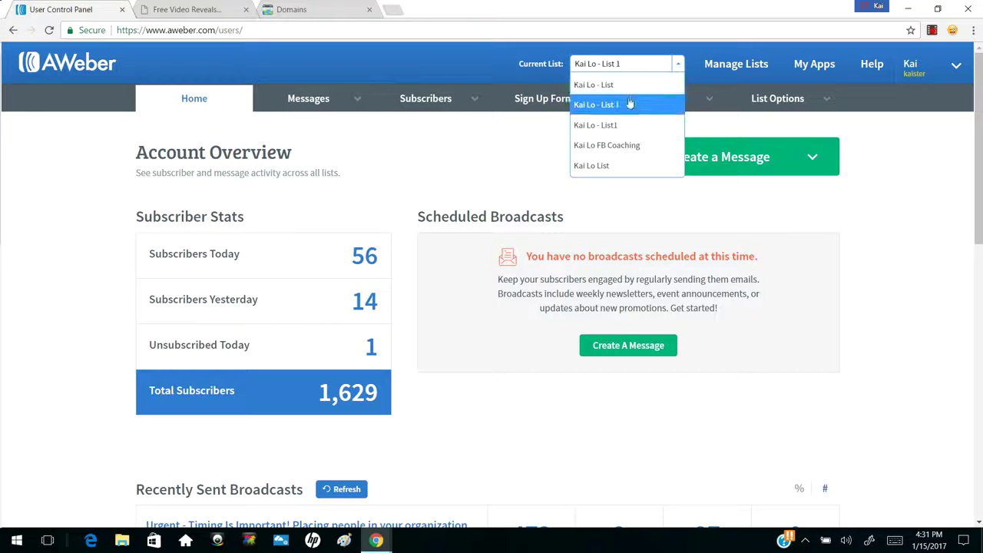
{"action": "left_click", "coordinate": [628, 102]}
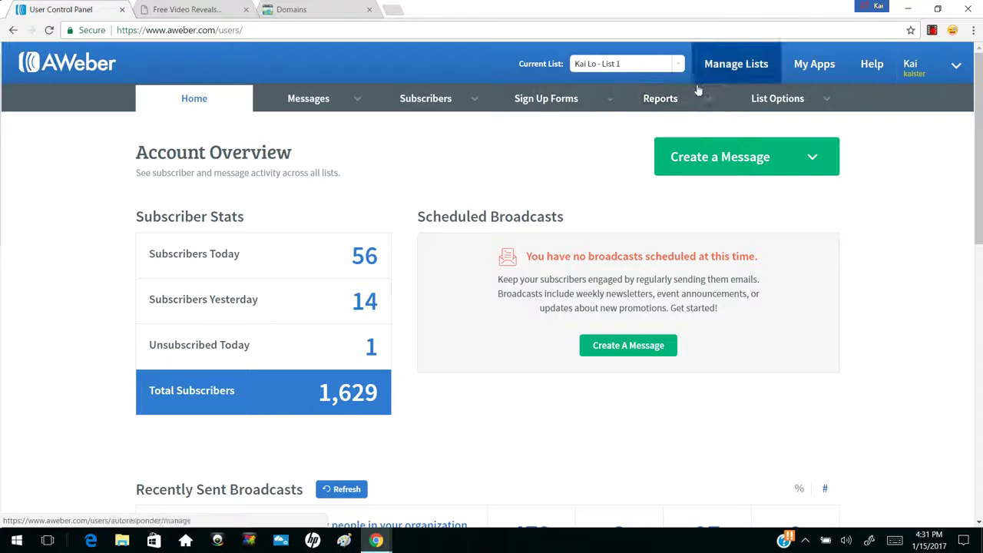
{"action": "mouse_move", "coordinate": [797, 105]}
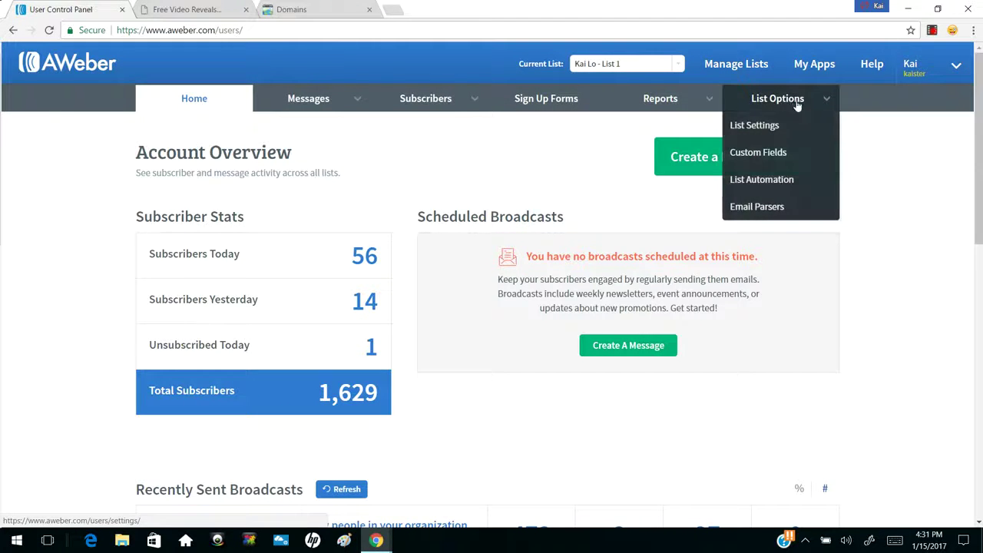
{"action": "left_click", "coordinate": [789, 105]}
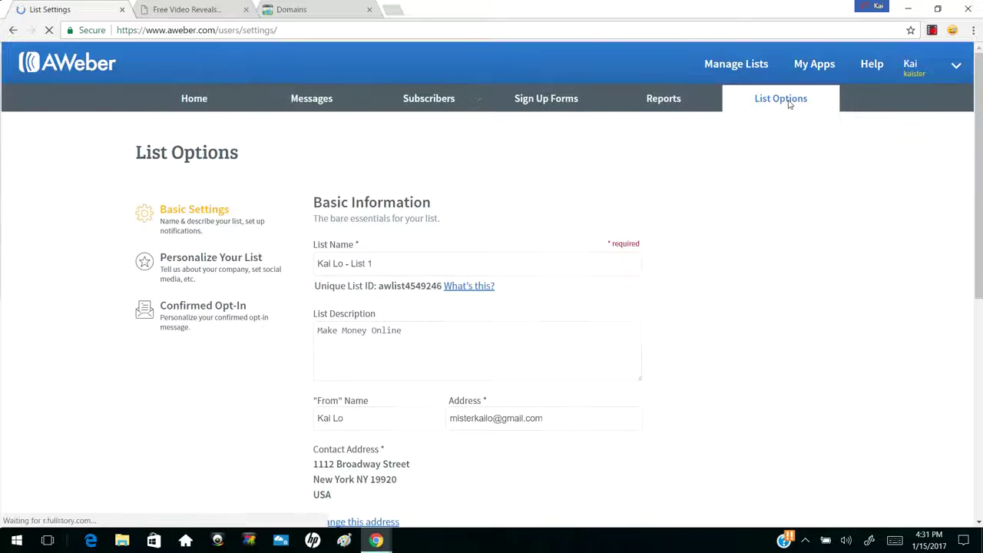
{"action": "scroll", "coordinate": [658, 238], "scroll_direction": "down", "scroll_amount": 1}
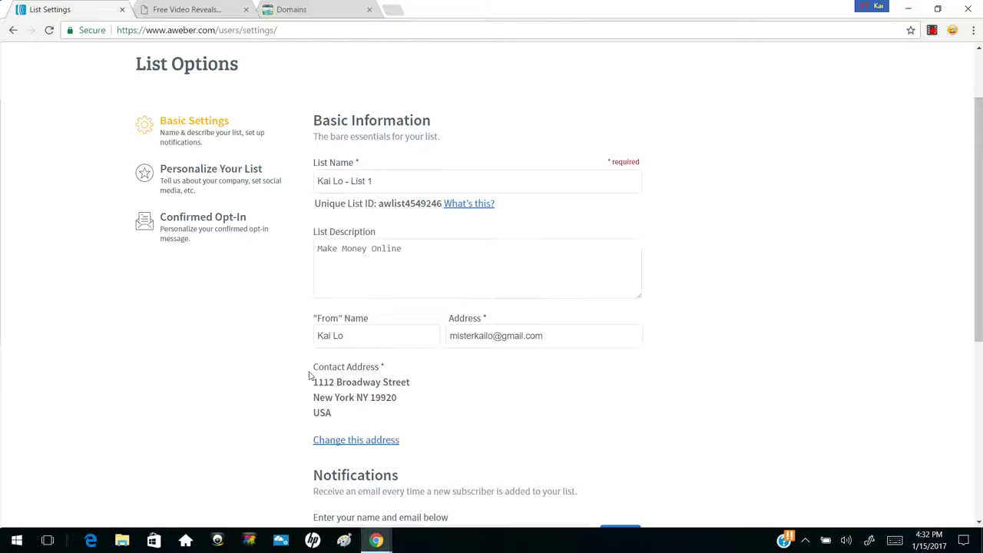
{"action": "left_click_drag", "start_coordinate": [310, 367], "coordinate": [349, 396]}
{"action": "left_click", "coordinate": [342, 392]}
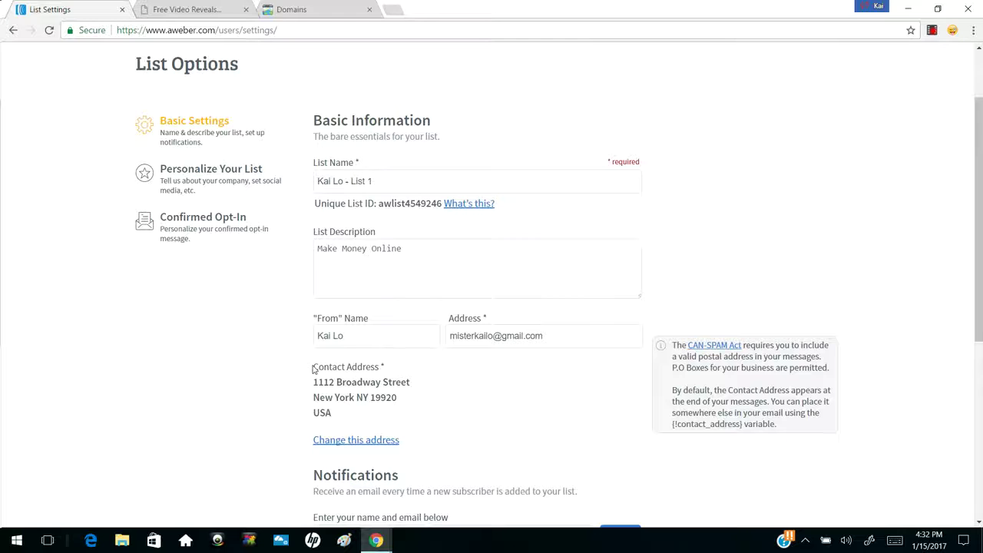
{"action": "left_click_drag", "start_coordinate": [315, 381], "coordinate": [335, 396]}
{"action": "left_click", "coordinate": [333, 411]}
{"action": "scroll", "coordinate": [341, 400], "scroll_direction": "down", "scroll_amount": 2}
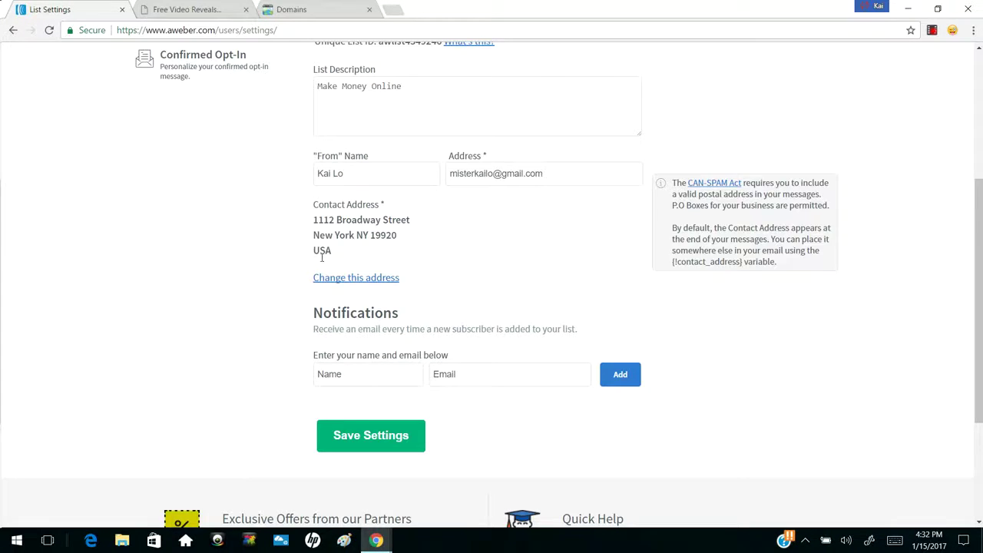
{"action": "left_click", "coordinate": [337, 277]}
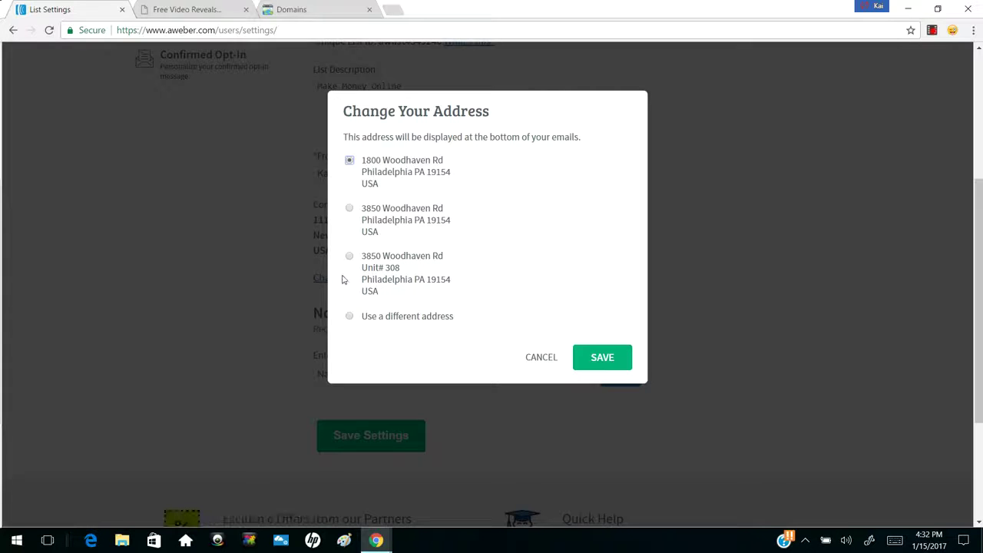
{"action": "left_click", "coordinate": [351, 317]}
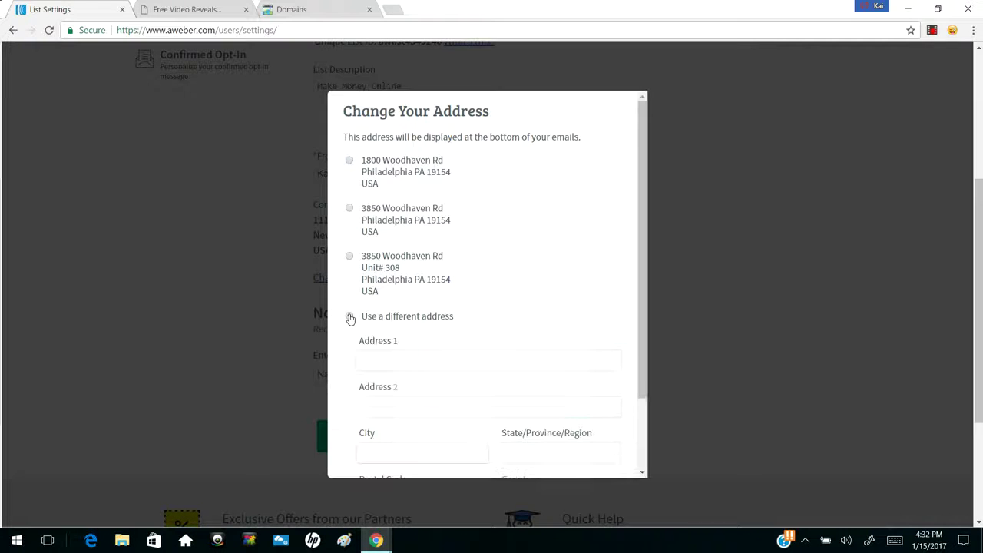
{"action": "scroll", "coordinate": [451, 343], "scroll_direction": "down", "scroll_amount": 2}
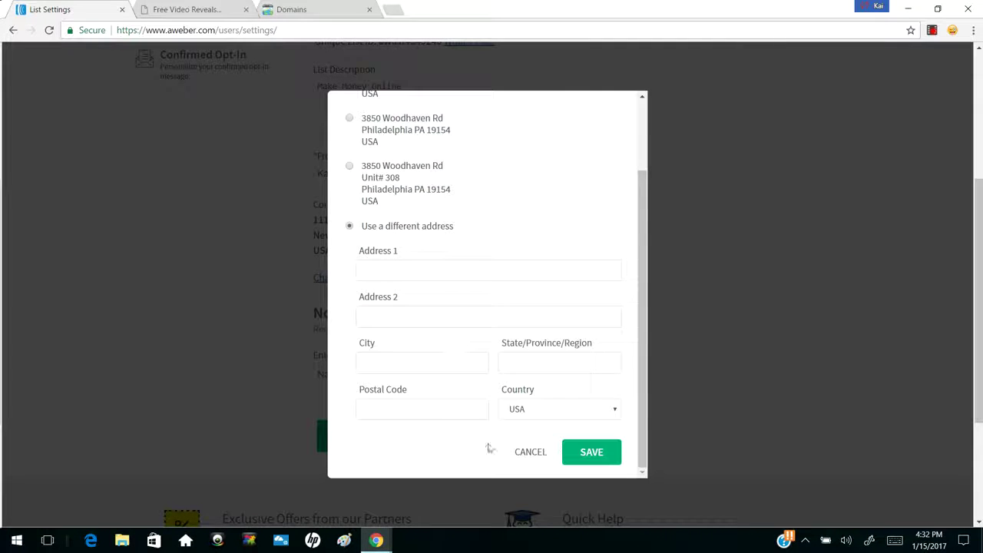
{"action": "left_click", "coordinate": [529, 455]}
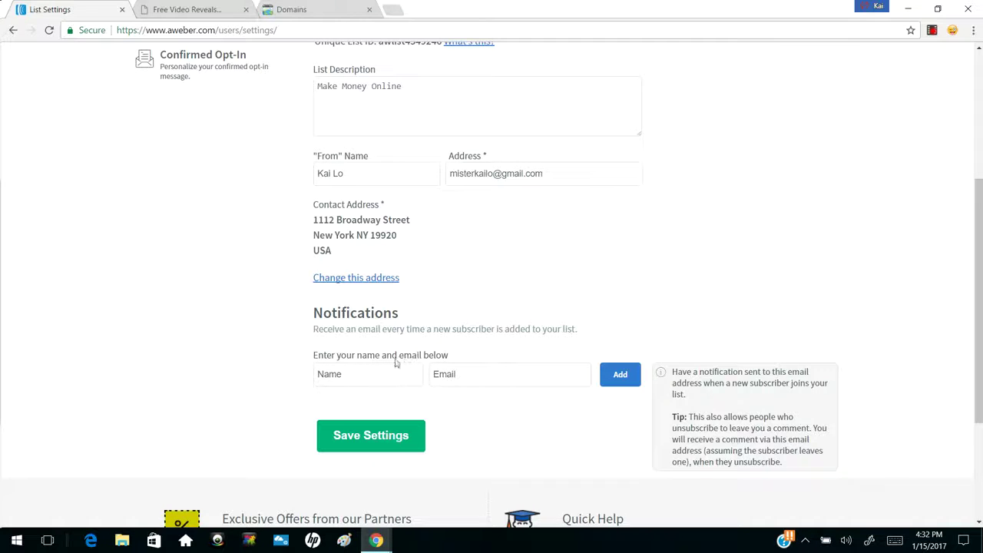
Add a new-subscriber notification recipient with the owner's name and e-mail address
{"action": "left_click_drag", "start_coordinate": [314, 312], "coordinate": [399, 315]}
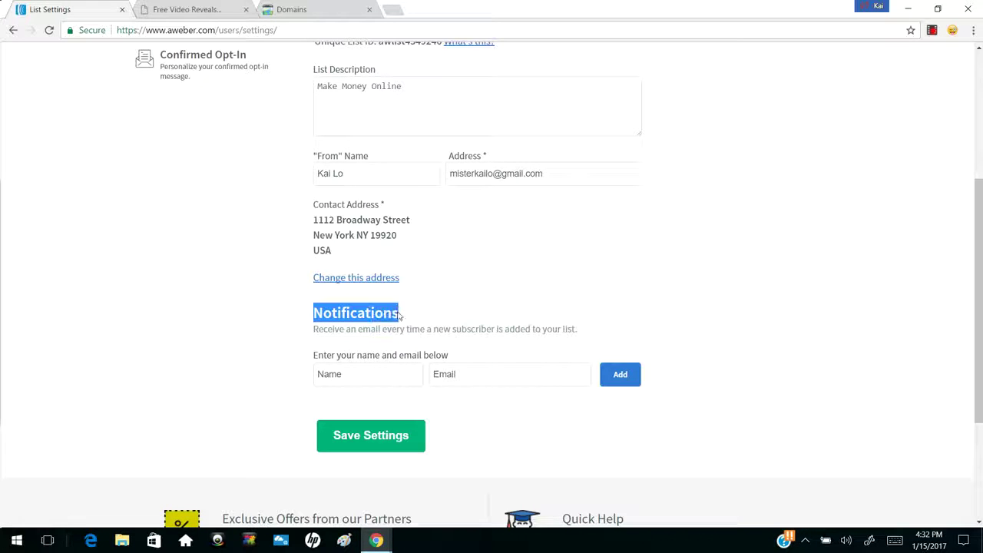
{"action": "left_click", "coordinate": [399, 316]}
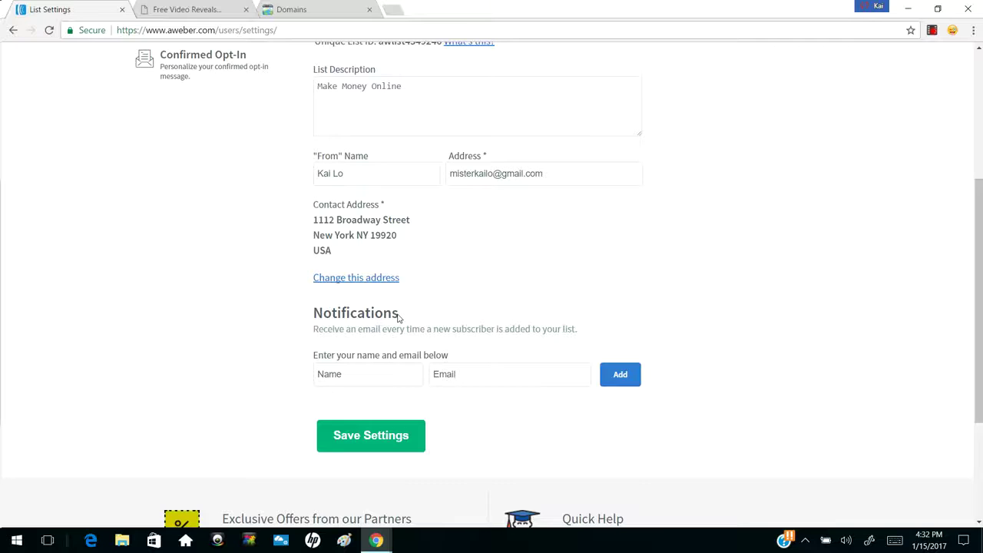
{"action": "left_click", "coordinate": [366, 371]}
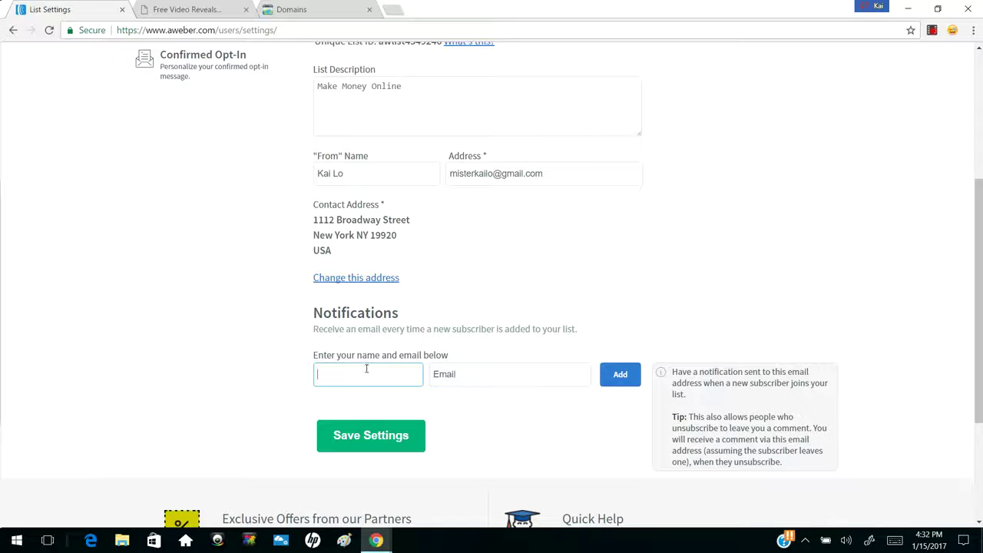
{"action": "type", "text": "Kai"}
{"action": "left_click", "coordinate": [456, 371]}
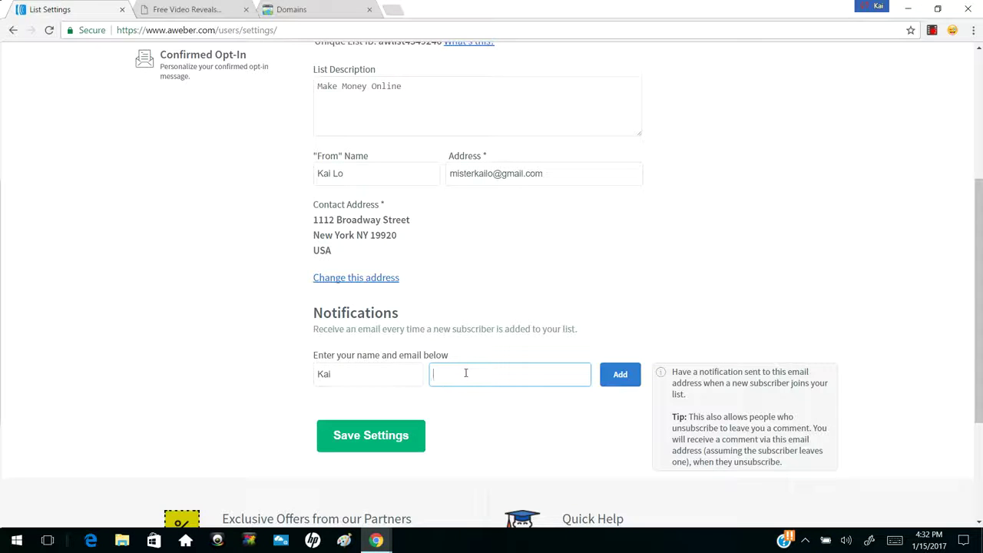
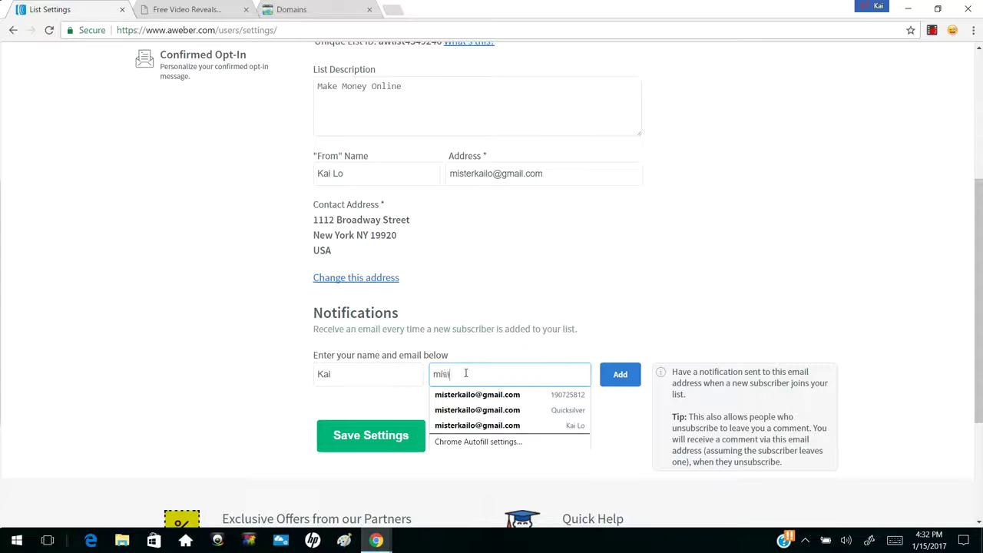
{"action": "left_click", "coordinate": [535, 296]}
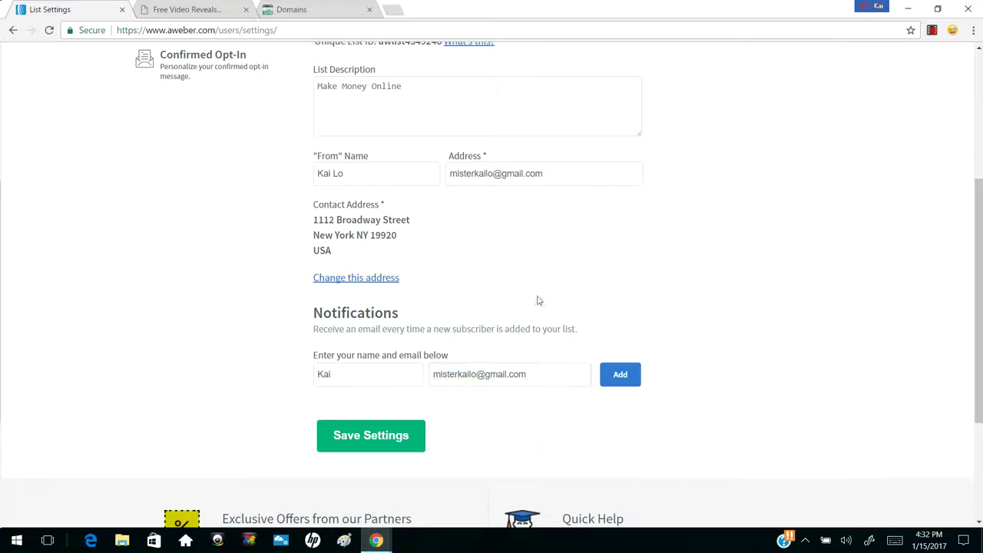
{"action": "left_click", "coordinate": [621, 381]}
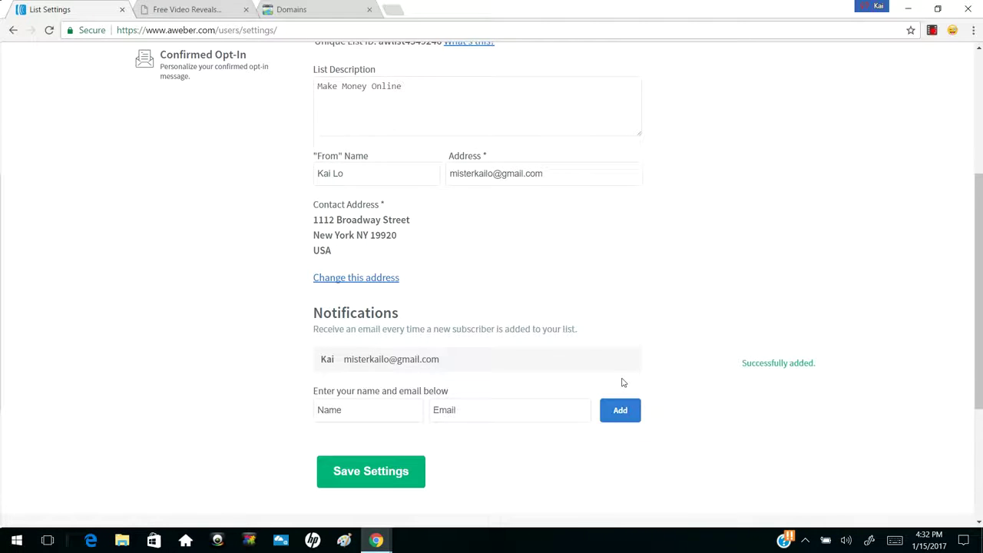
Save the list's basic settings
{"action": "scroll", "coordinate": [622, 383], "scroll_direction": "up", "scroll_amount": 3}
{"action": "scroll", "coordinate": [622, 379], "scroll_direction": "down", "scroll_amount": 4}
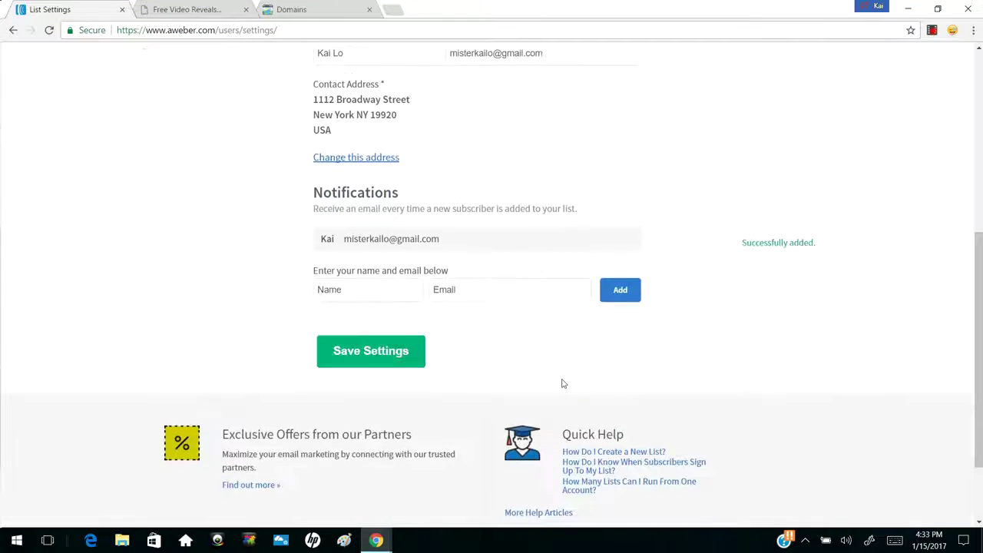
{"action": "left_click", "coordinate": [371, 352]}
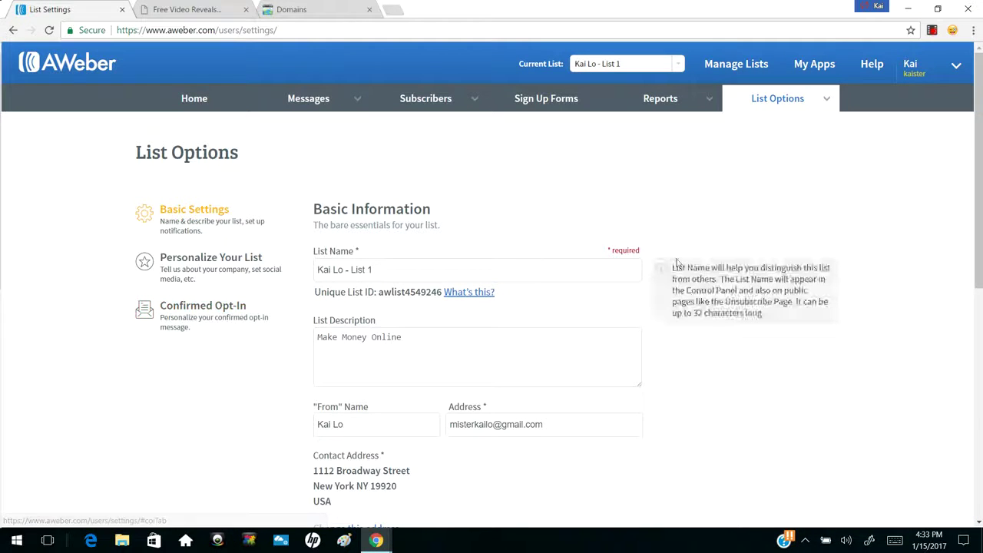
Turn off confirmed opt-in emails for Web Forms in Confirmed Opt-In settings, confirming YES
{"action": "left_click", "coordinate": [778, 99]}
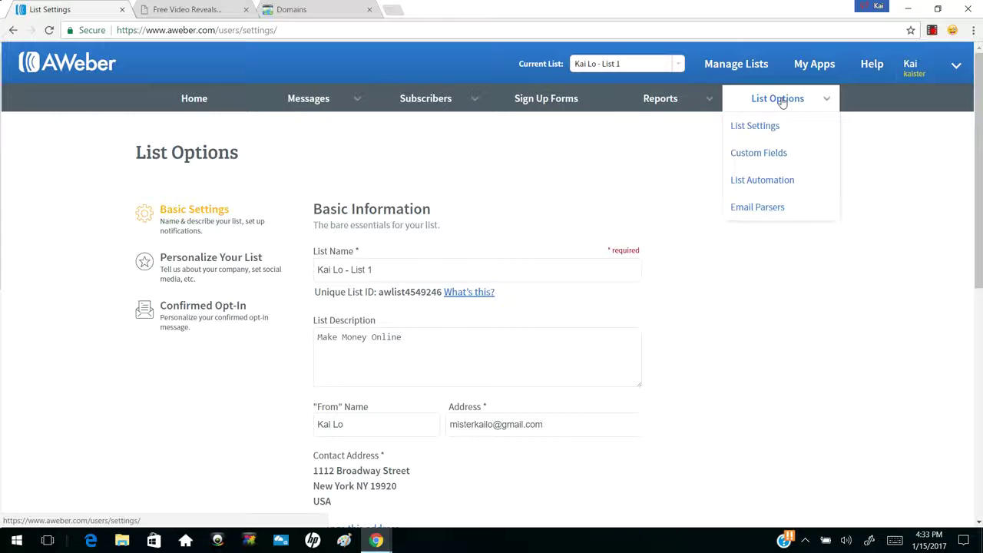
{"action": "left_click", "coordinate": [182, 308]}
{"action": "scroll", "coordinate": [284, 278], "scroll_direction": "down", "scroll_amount": 3}
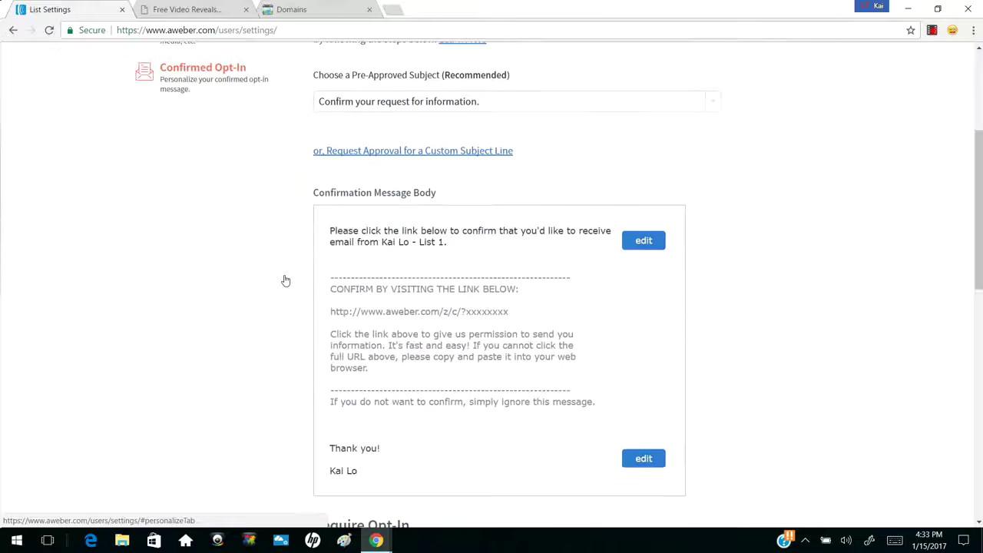
{"action": "scroll", "coordinate": [685, 175], "scroll_direction": "down", "scroll_amount": 5}
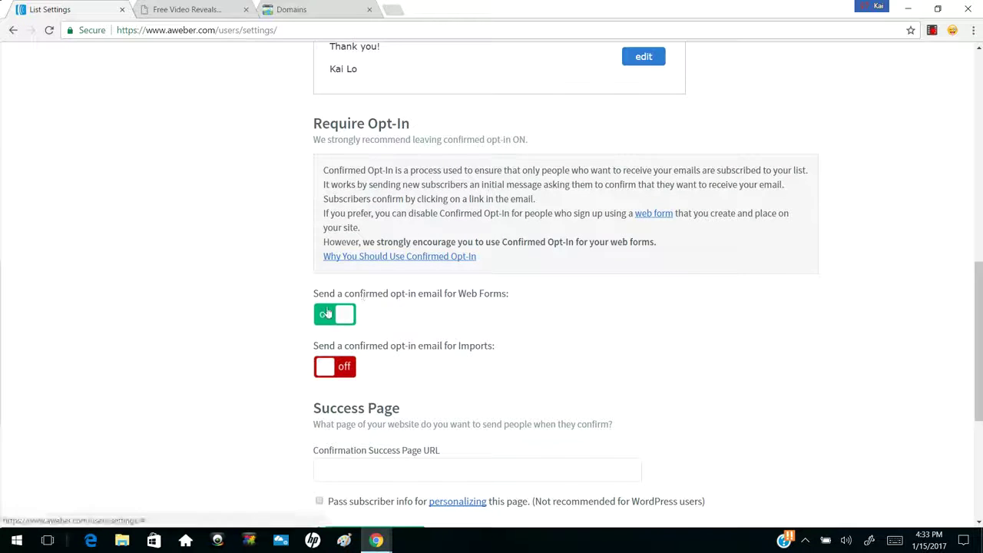
{"action": "left_click_drag", "start_coordinate": [318, 295], "coordinate": [465, 295]}
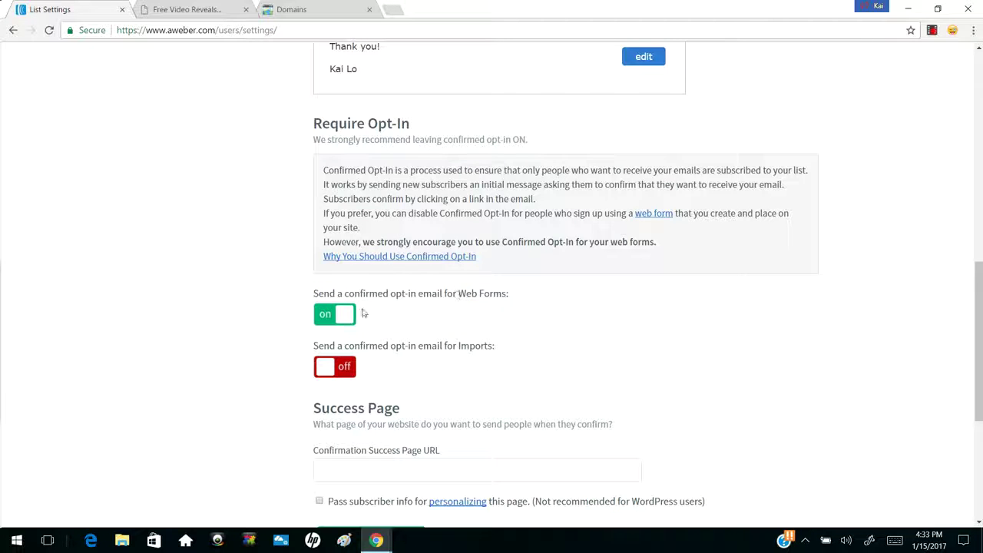
{"action": "left_click", "coordinate": [337, 315]}
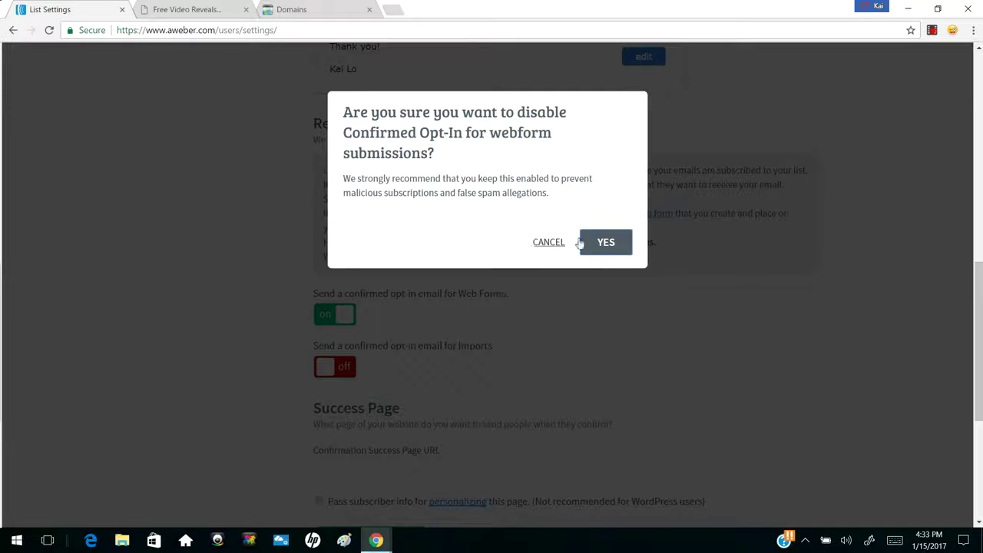
{"action": "left_click", "coordinate": [605, 242]}
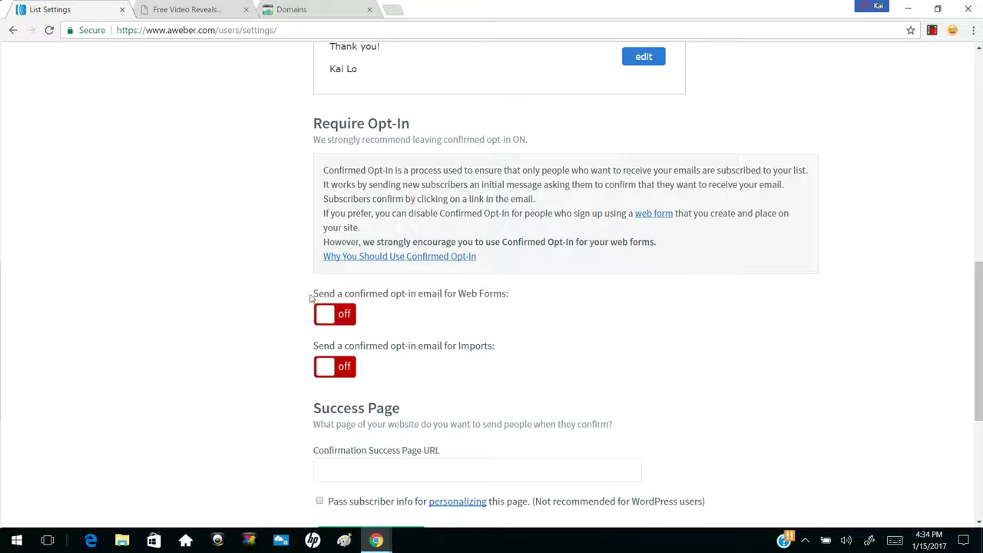
Save the updated Confirmed Opt-In settings
{"action": "left_click_drag", "start_coordinate": [312, 293], "coordinate": [505, 295]}
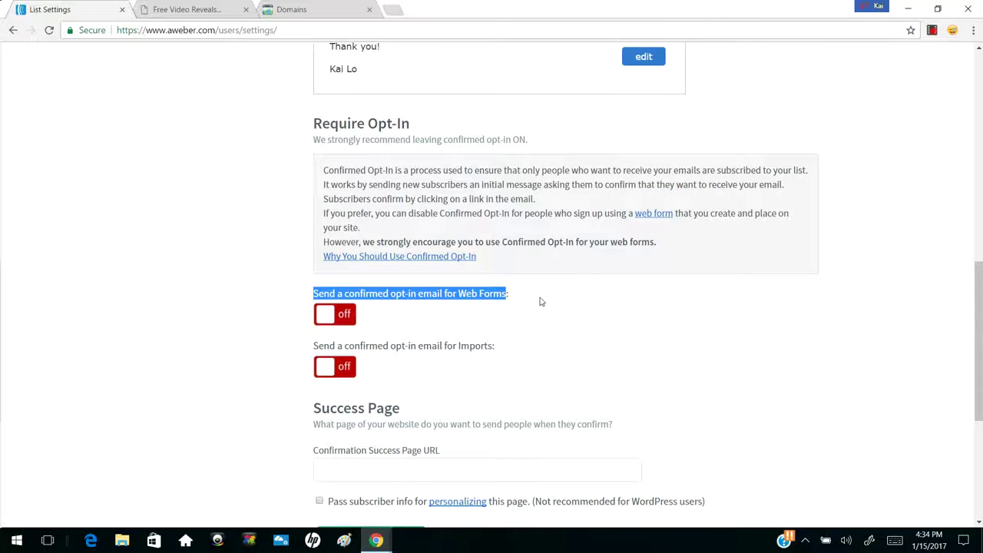
{"action": "scroll", "coordinate": [540, 302], "scroll_direction": "down", "scroll_amount": 4}
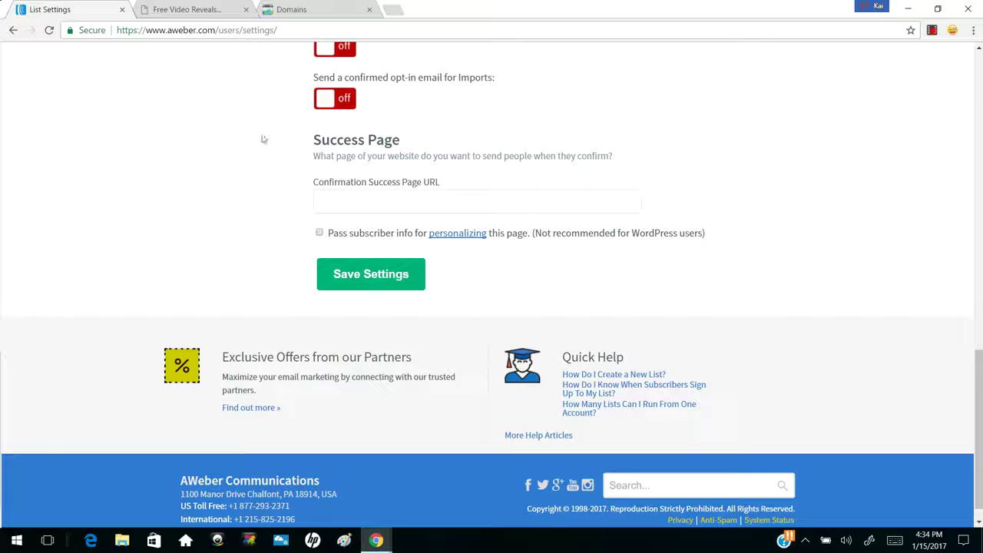
{"action": "scroll", "coordinate": [542, 142], "scroll_direction": "up", "scroll_amount": 10}
{"action": "scroll", "coordinate": [542, 143], "scroll_direction": "down", "scroll_amount": 10}
{"action": "left_click", "coordinate": [351, 255]}
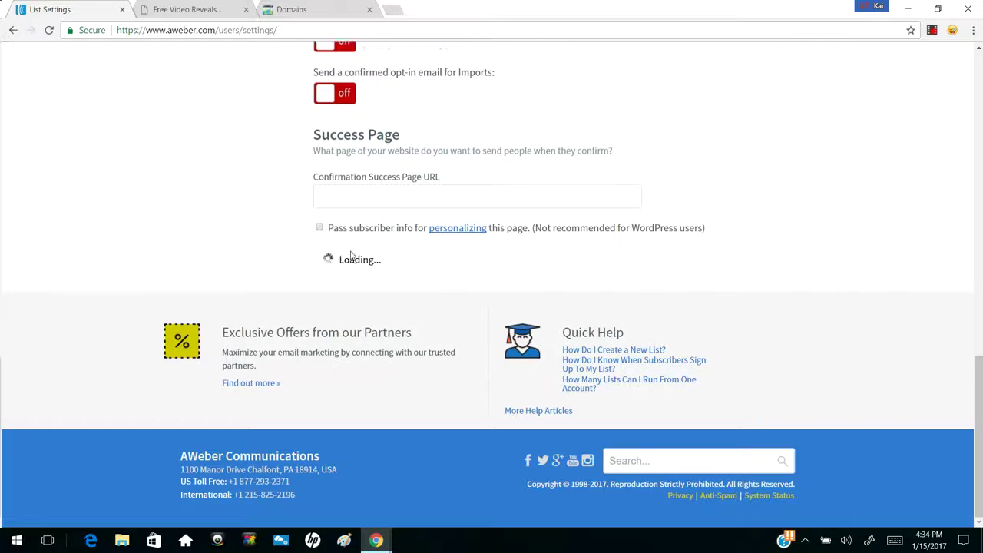
{"action": "scroll", "coordinate": [450, 204], "scroll_direction": "up", "scroll_amount": 15}
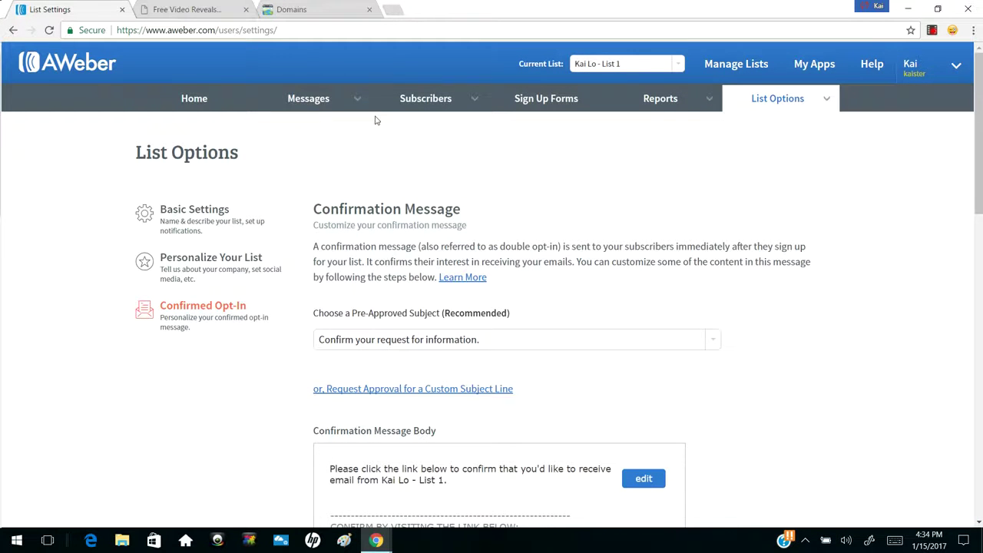
Open the Legacy Follow Up Series and start a Drag & Drop Email Builder message
{"action": "mouse_move", "coordinate": [352, 101]}
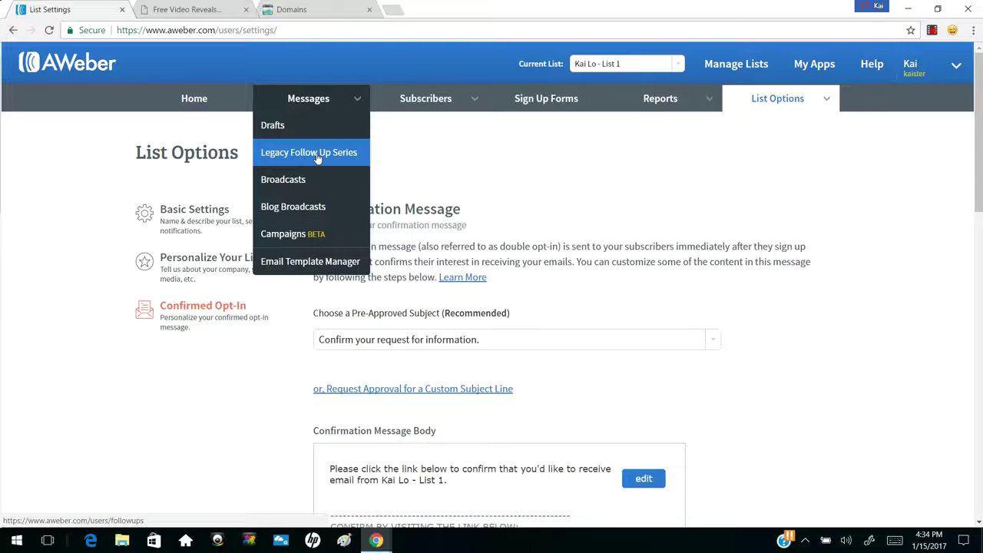
{"action": "left_click", "coordinate": [317, 155]}
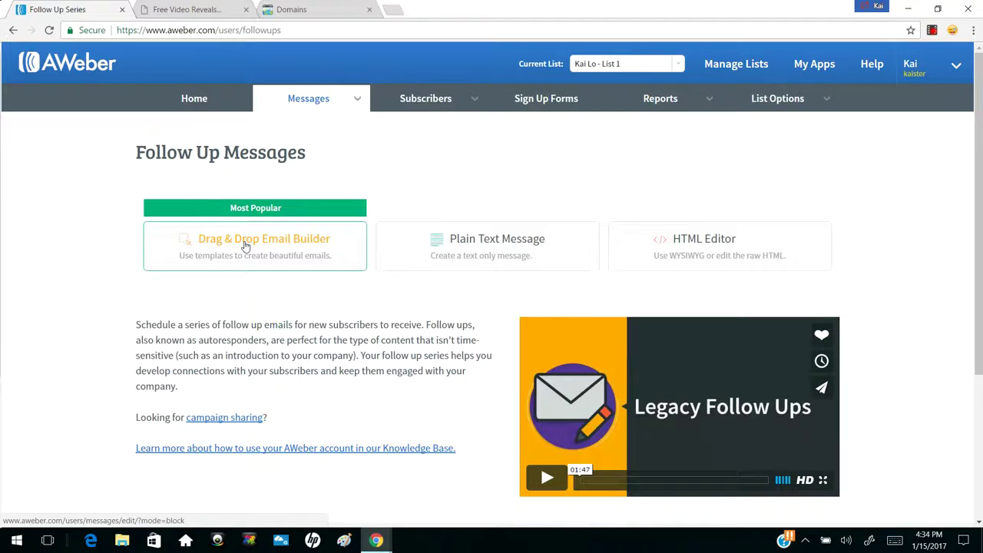
{"action": "left_click", "coordinate": [245, 245]}
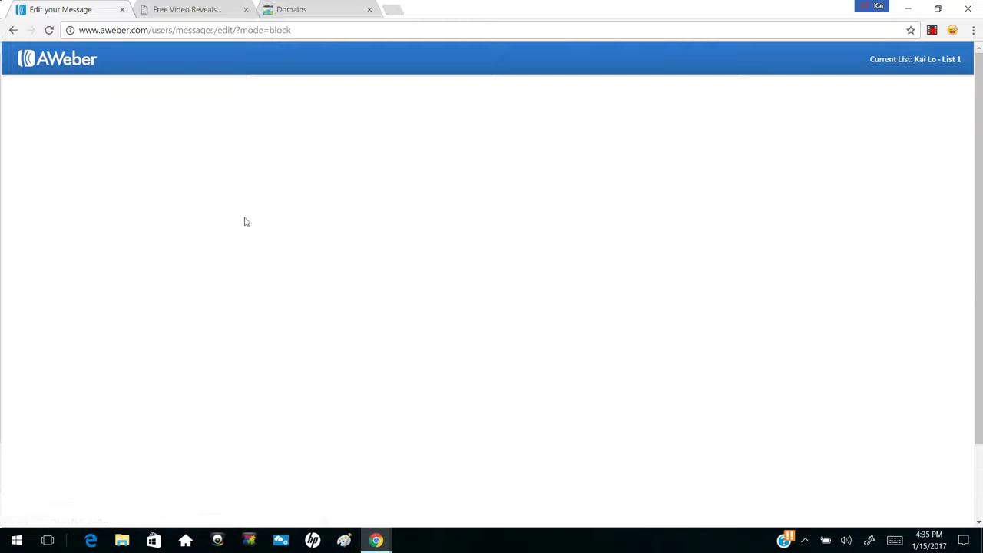
Enter 'Here is the information that you requested!' as the follow-up subject
{"action": "left_click", "coordinate": [103, 90]}
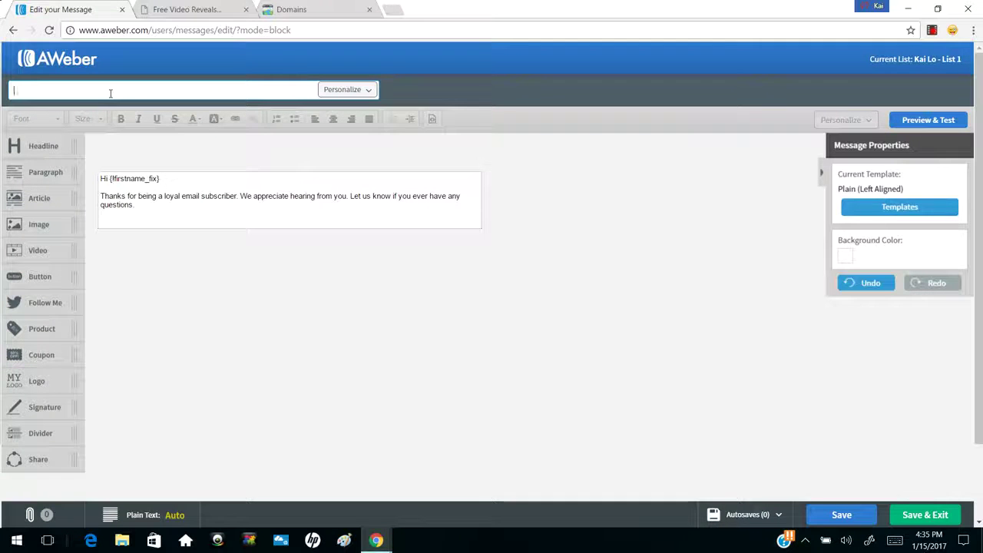
{"action": "type", "text": "Here is the info"}
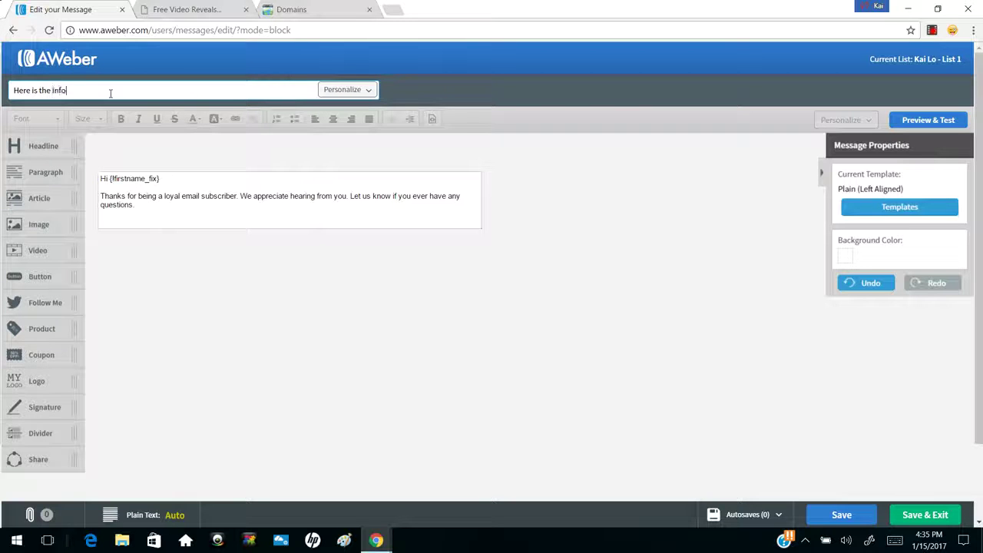
{"action": "type", "text": "rmation that you requested!"}
Add 'have' to the subject and change the greeting line to 'Hey,'
{"action": "left_click", "coordinate": [110, 92]}
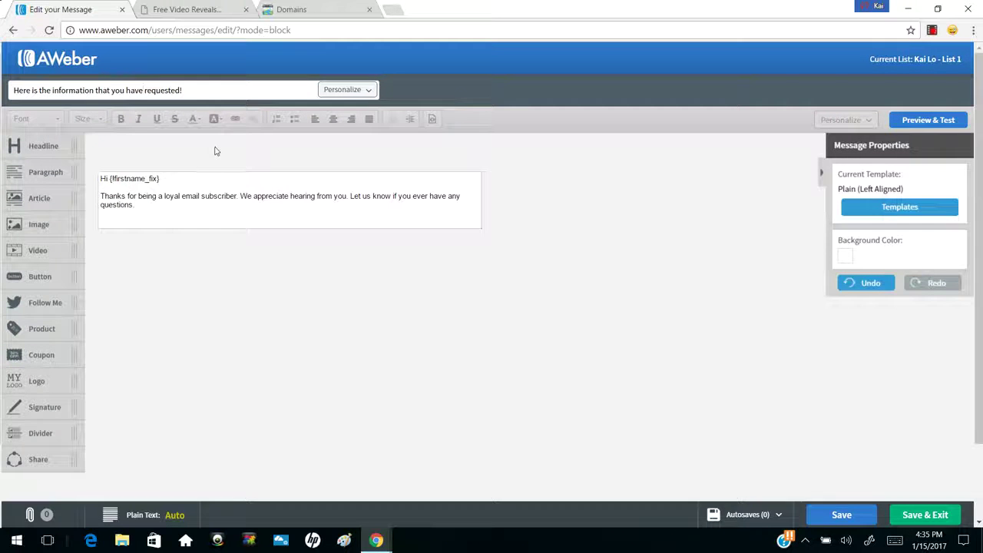
{"action": "left_click", "coordinate": [193, 183]}
{"action": "left_click_drag", "start_coordinate": [170, 181], "coordinate": [101, 180]}
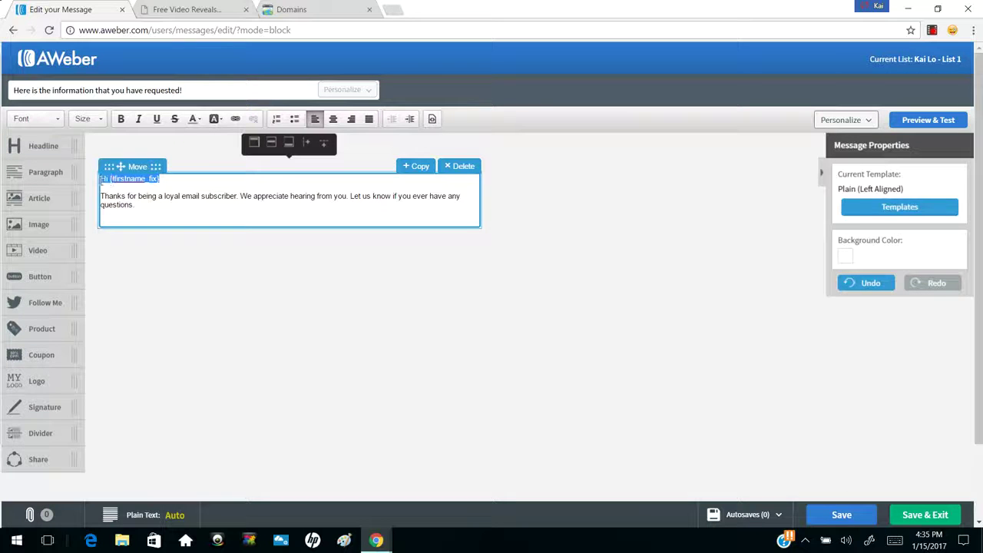
{"action": "key", "text": "BackSpace"}
{"action": "type", "text": "Hey"}
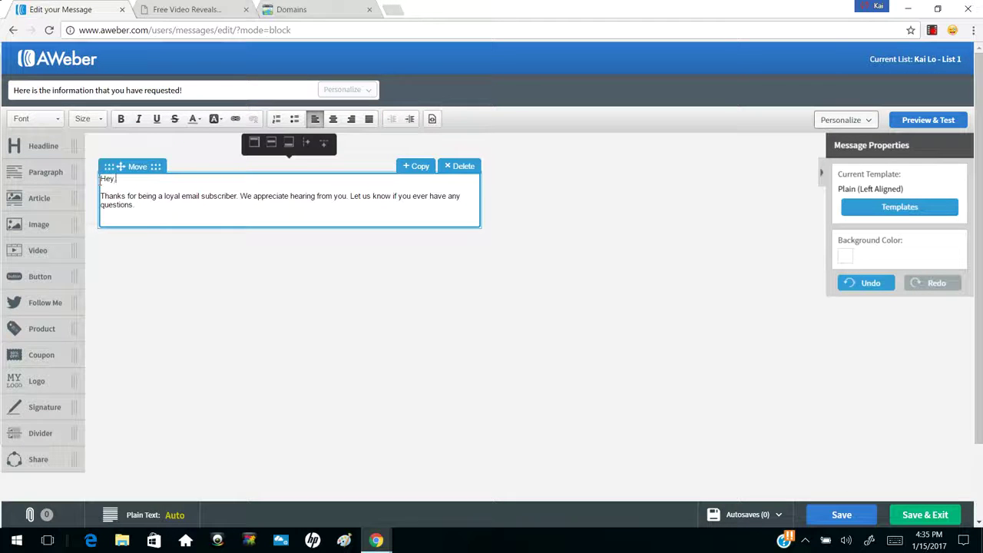
{"action": "type", "text": ","}
Replace the thank-you paragraph with the requested-information message and add a 'Click Here To Download The First Step' line
{"action": "left_click", "coordinate": [140, 206]}
{"action": "left_click_drag", "start_coordinate": [143, 206], "coordinate": [100, 196]}
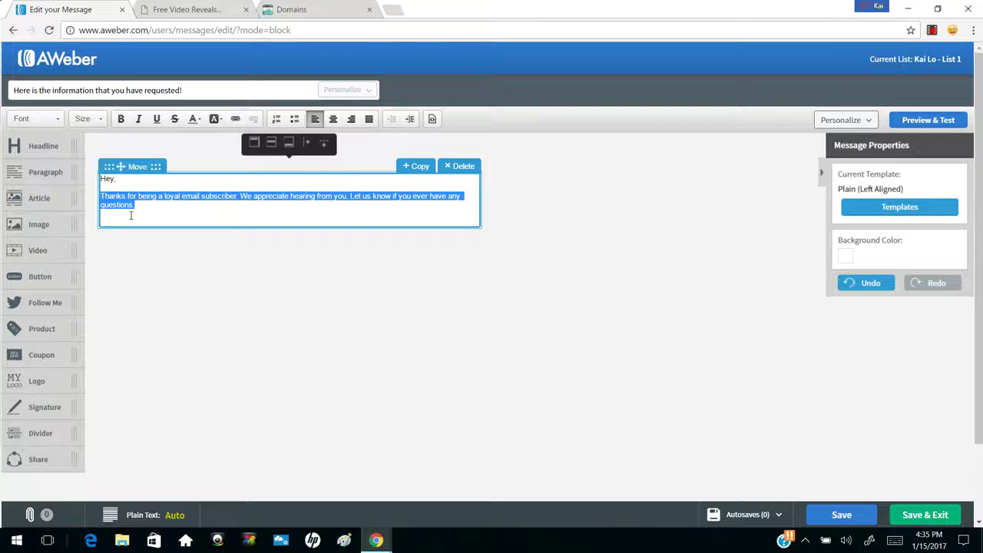
{"action": "type", "text": "Here is the"}
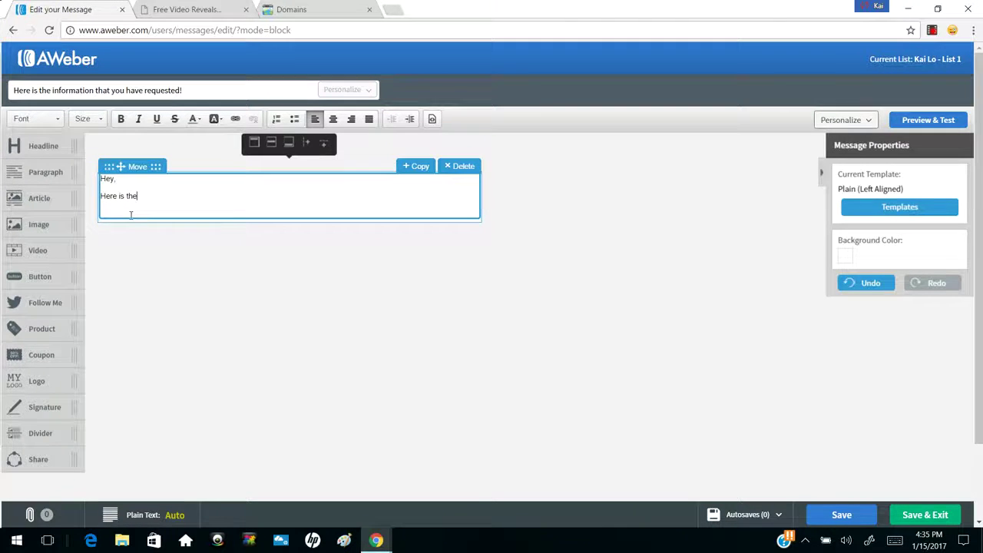
{"action": "type", "text": " information that you have requested. "}
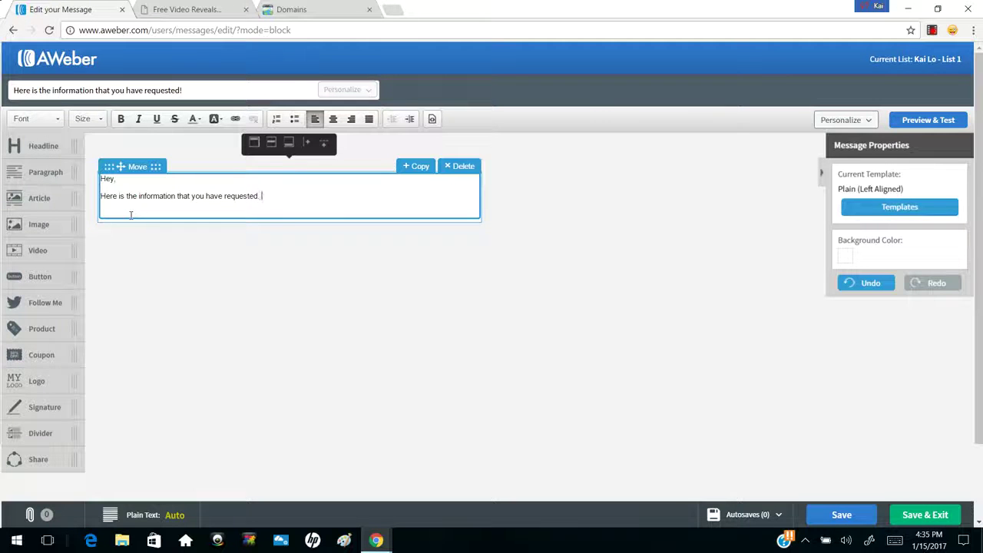
{"action": "type", "text": "Download your first step "}
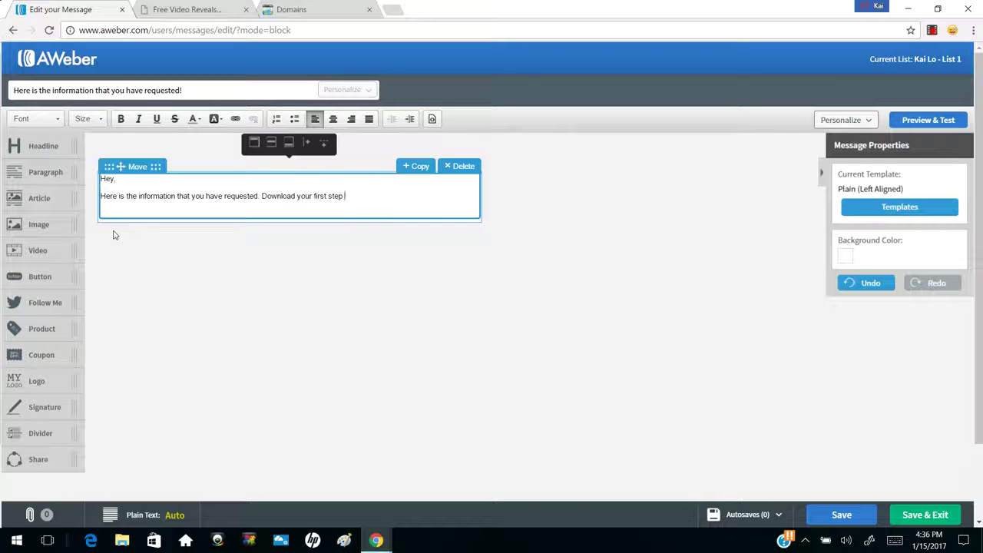
{"action": "type", "text": "below to get started"}
{"action": "key", "text": "Return"}
{"action": "key", "text": "Return"}
{"action": "type", "text": "Click Here To"}
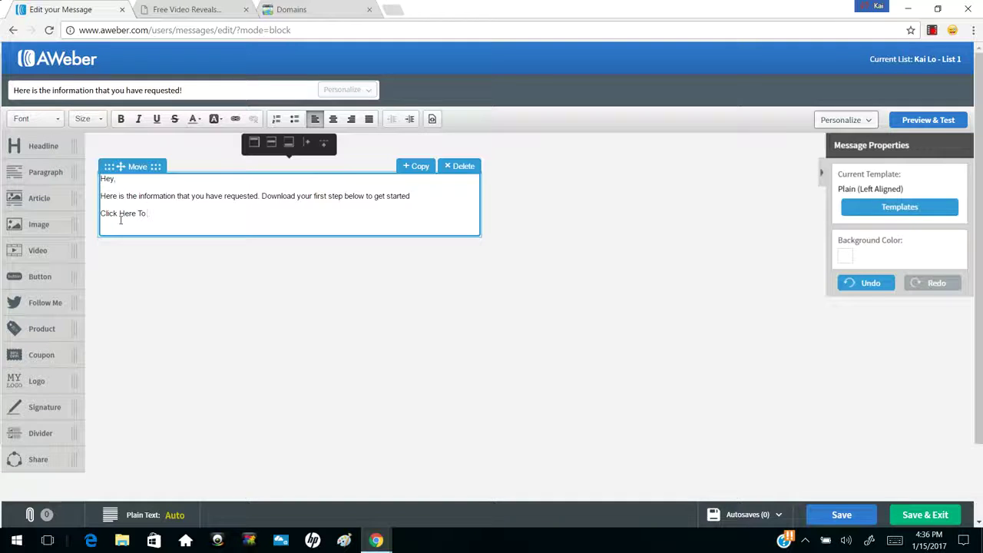
{"action": "type", "text": " Download The First Step"}
{"action": "key", "text": "Return"}
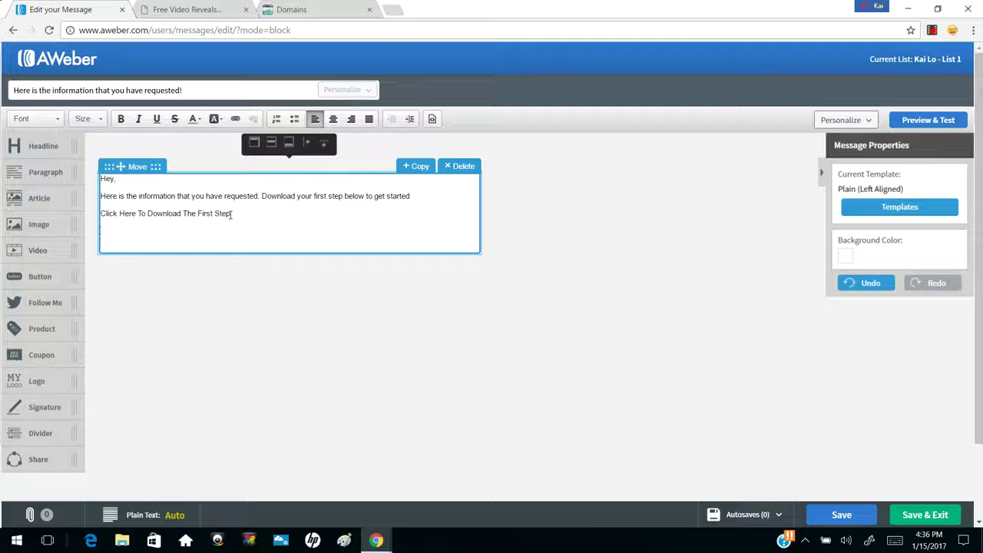
{"action": "left_click_drag", "start_coordinate": [230, 214], "coordinate": [100, 215]}
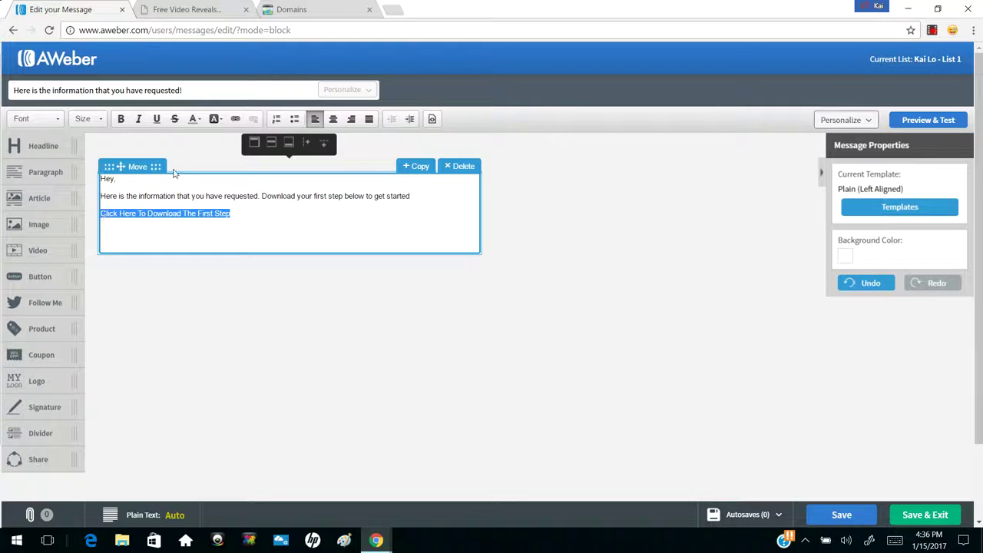
{"action": "left_click", "coordinate": [235, 120]}
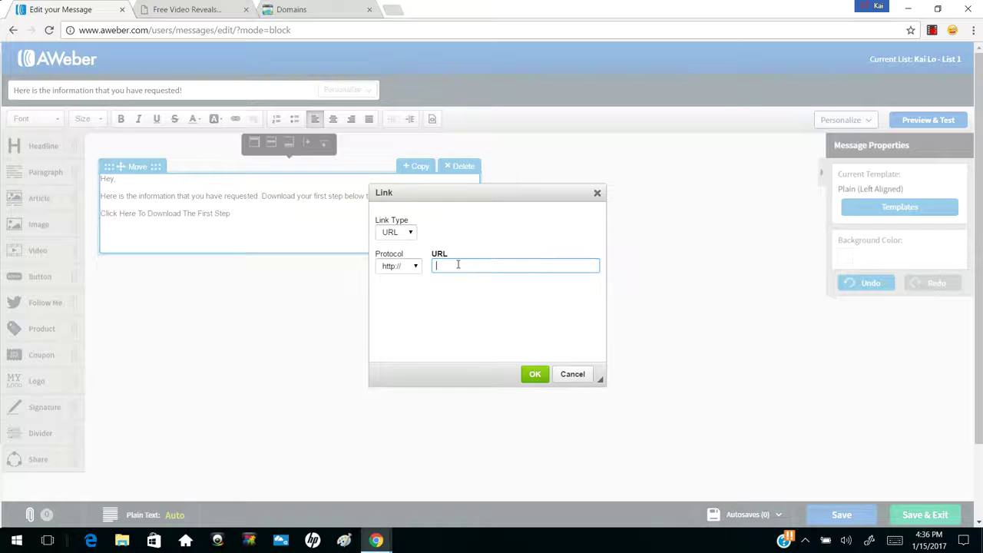
{"action": "left_click", "coordinate": [414, 269]}
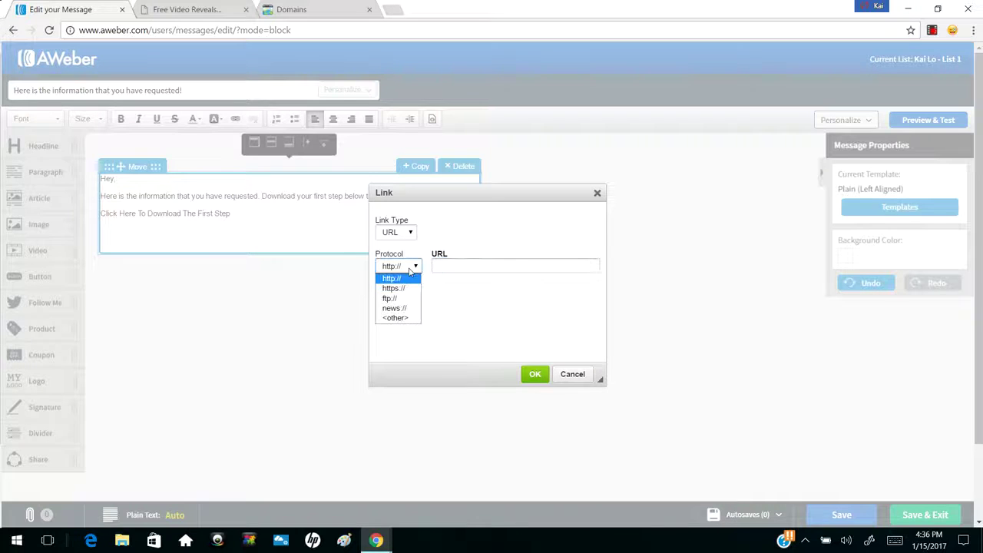
{"action": "left_click", "coordinate": [393, 281]}
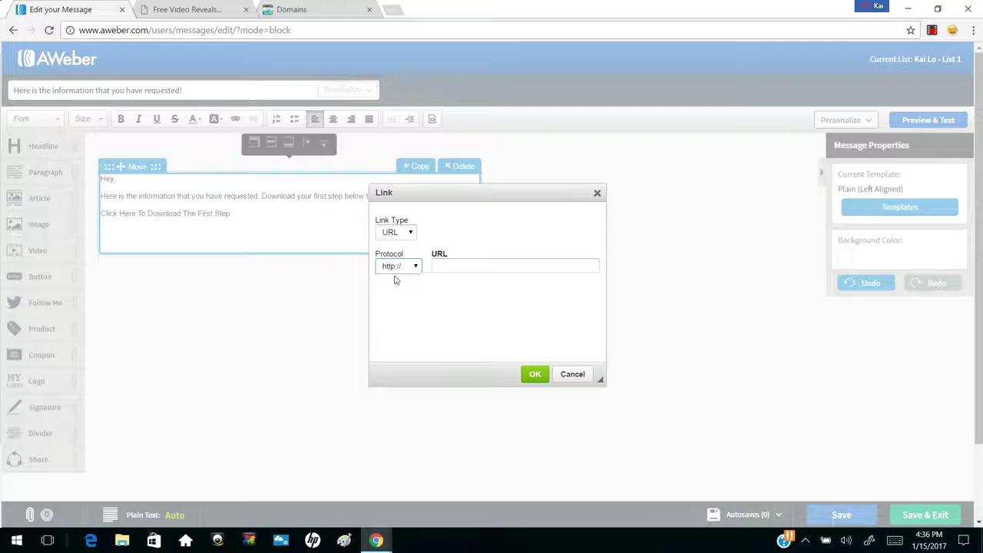
{"action": "left_click", "coordinate": [400, 269]}
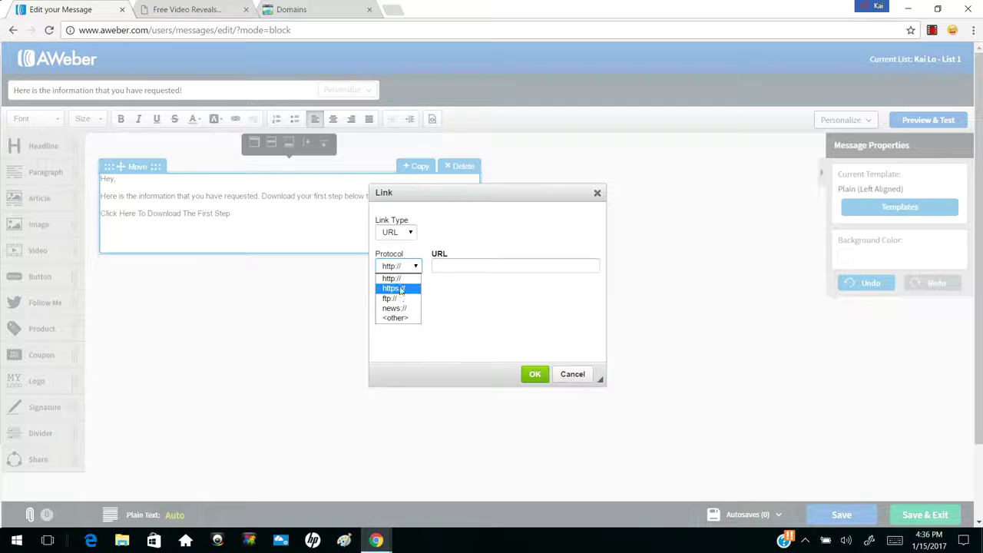
{"action": "left_click", "coordinate": [396, 278]}
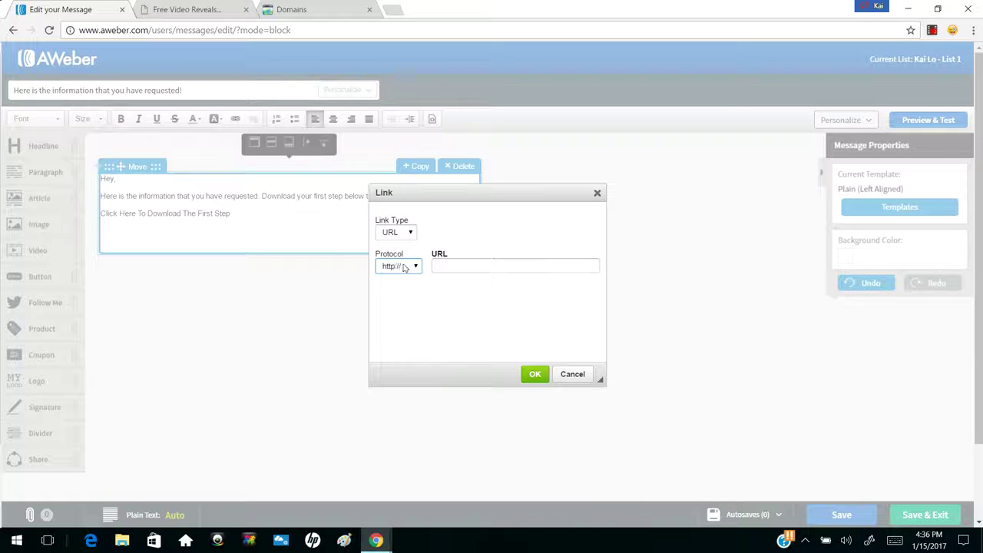
{"action": "left_click", "coordinate": [450, 265]}
{"action": "type", "text": "www.google.com"}
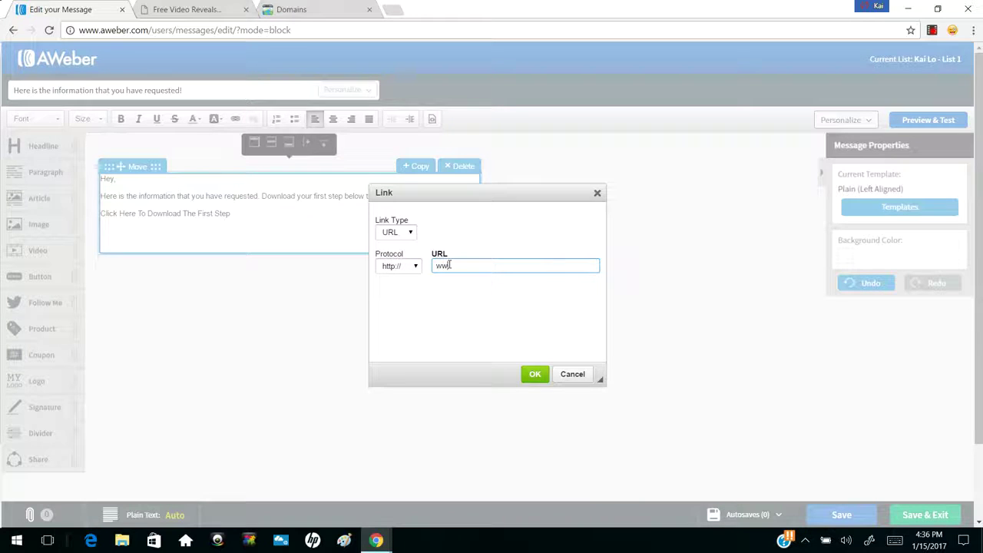
{"action": "type", "text": "/kailoabc123"}
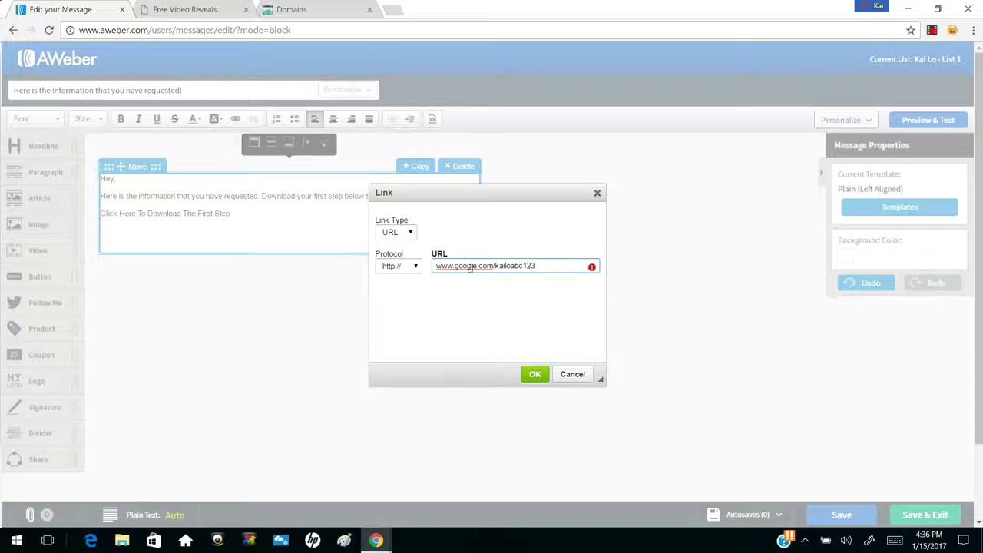
{"action": "key", "text": "BackSpace"}
{"action": "key", "text": "BackSpace"}
{"action": "key", "text": "BackSpace"}
{"action": "key", "text": "BackSpace"}
{"action": "key", "text": "BackSpace"}
{"action": "key", "text": "BackSpace"}
{"action": "key", "text": "BackSpace"}
{"action": "key", "text": "BackSpace"}
{"action": "key", "text": "BackSpace"}
{"action": "key", "text": "BackSpace"}
{"action": "key", "text": "BackSpace"}
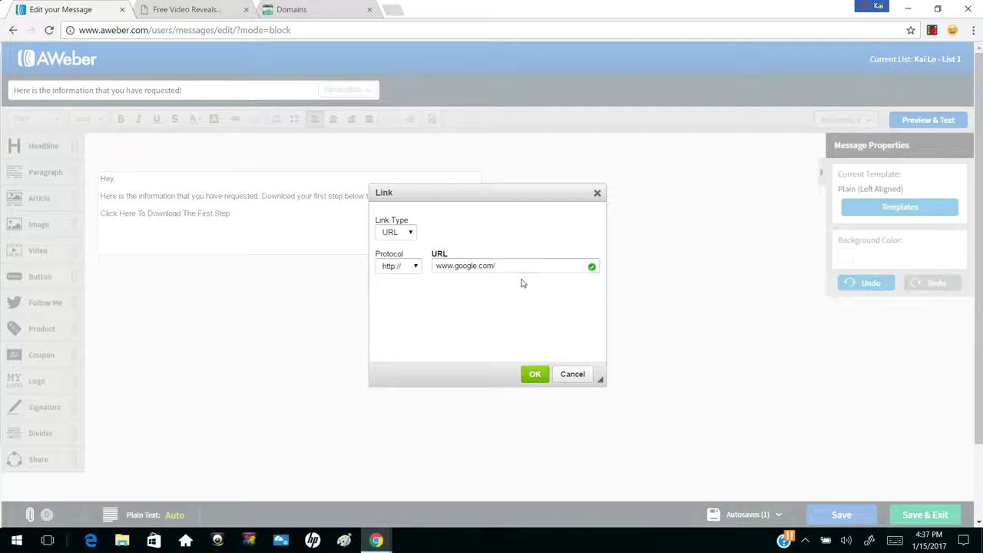
{"action": "left_click", "coordinate": [535, 374]}
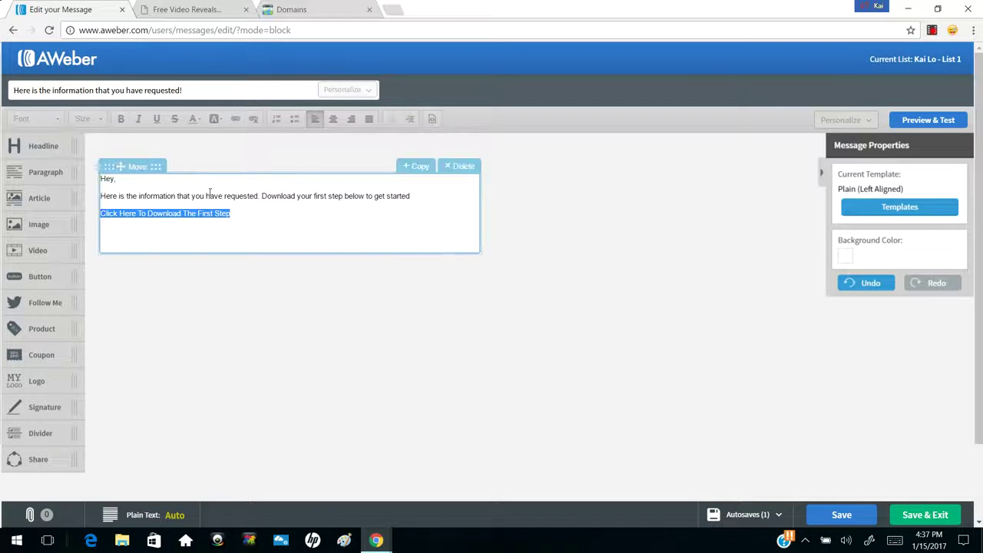
{"action": "left_click", "coordinate": [259, 221]}
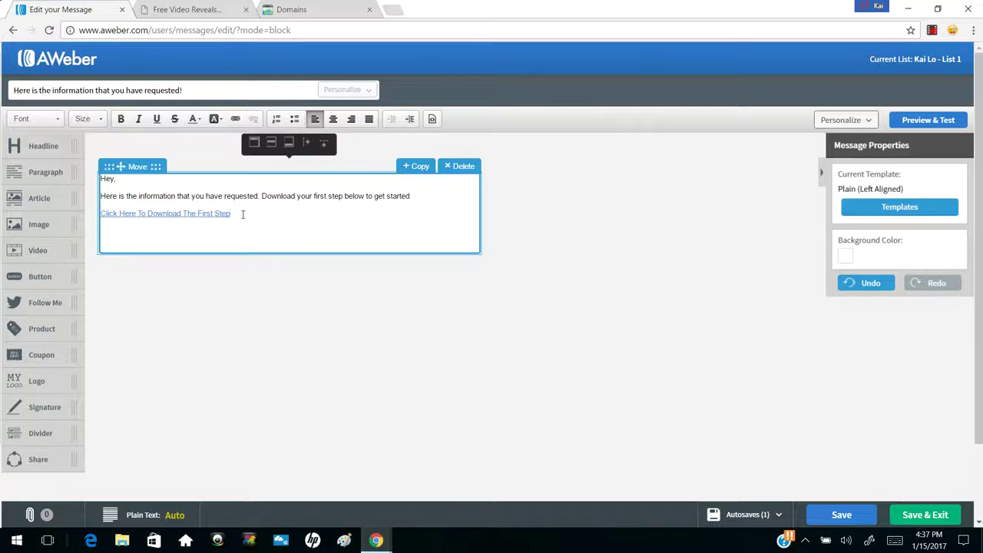
Below the link, add 'Let me know if you have any questions! I will get back to you as soon as possible!'
{"action": "key", "text": "shift+Left"}
{"action": "key", "text": "shift+Left"}
{"action": "key", "text": "shift+Left"}
{"action": "key", "text": "shift+Left"}
{"action": "key", "text": "shift+Left"}
{"action": "key", "text": "shift+Left"}
{"action": "key", "text": "shift+Left"}
{"action": "key", "text": "shift+Left"}
{"action": "key", "text": "shift+Left"}
{"action": "key", "text": "shift+Left"}
{"action": "key", "text": "shift+Left"}
{"action": "key", "text": "shift+Left"}
{"action": "key", "text": "shift+Left"}
{"action": "key", "text": "shift+Left"}
{"action": "key", "text": "shift+Left"}
{"action": "key", "text": "shift+Left"}
{"action": "key", "text": "shift+Left"}
{"action": "key", "text": "shift+Left"}
{"action": "key", "text": "shift+Left"}
{"action": "key", "text": "shift+Left"}
{"action": "left_click", "coordinate": [263, 216]}
{"action": "key", "text": "Return"}
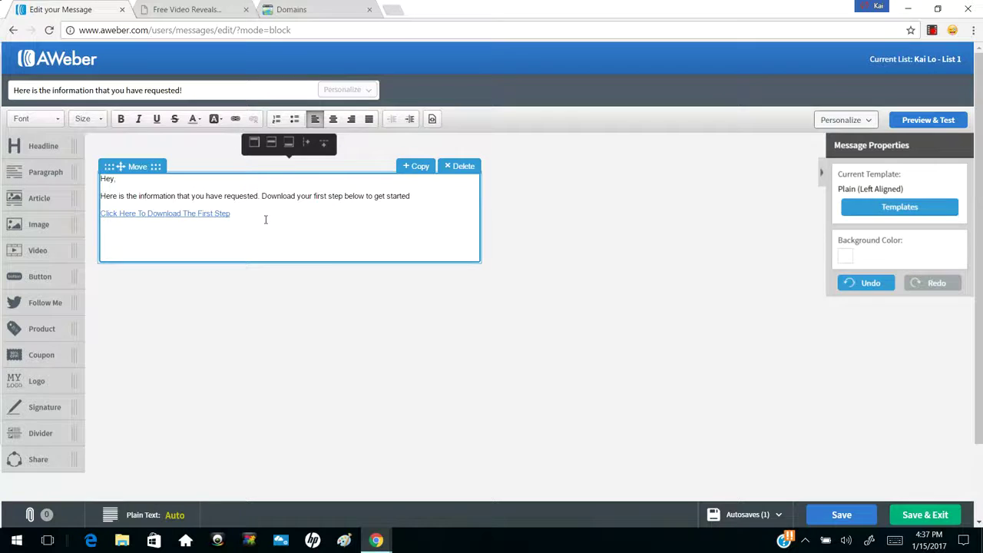
{"action": "type", "text": "Let me know if you have any que"}
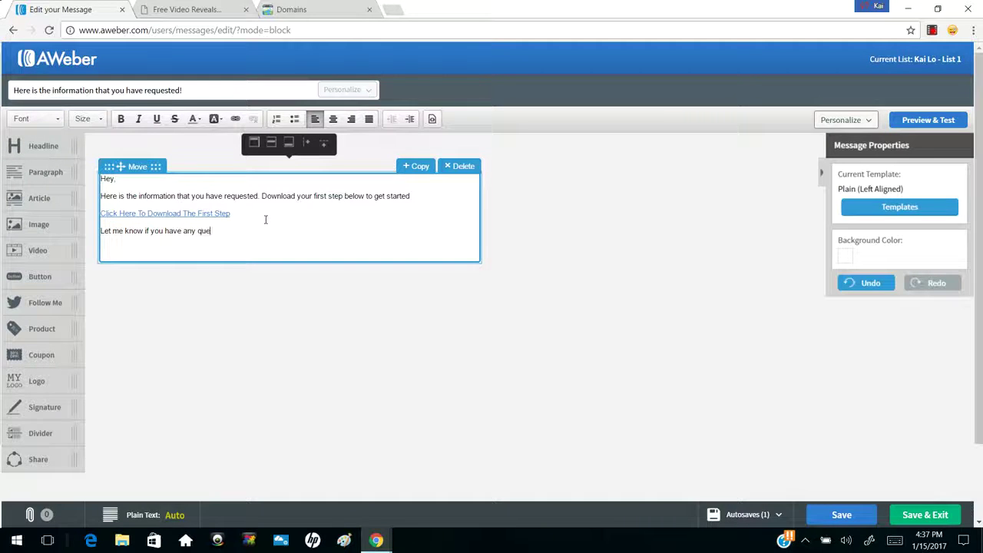
{"action": "type", "text": "stions! I will get back to you as soon as possible!"}
{"action": "key", "text": "Return"}
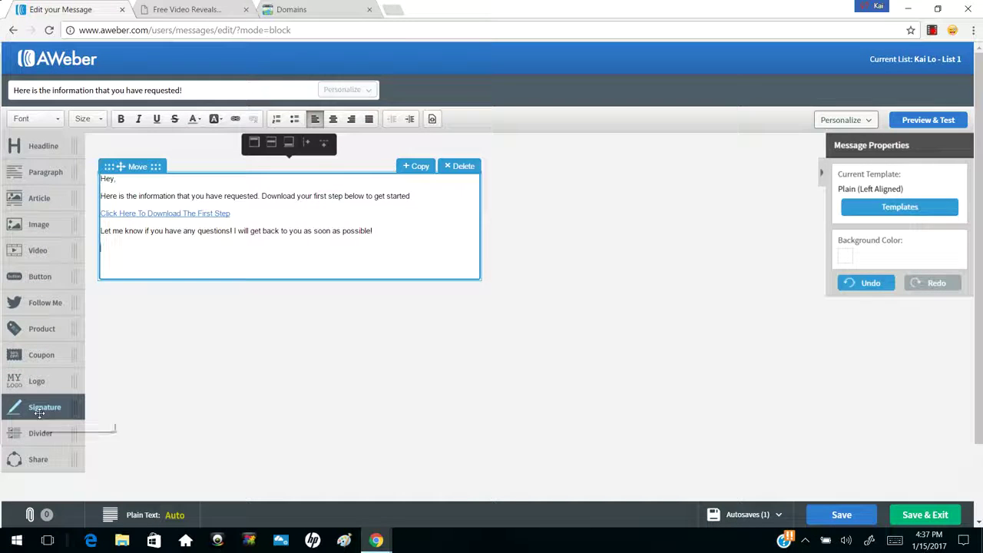
Drop a Signature block under the message text, then view the email in Preview & Test
{"action": "mouse_move", "coordinate": [39, 413]}
{"action": "left_mouse_down"}
{"action": "mouse_move", "coordinate": [209, 289]}
{"action": "mouse_move", "coordinate": [249, 278]}
{"action": "mouse_move", "coordinate": [254, 304]}
{"action": "left_mouse_up"}
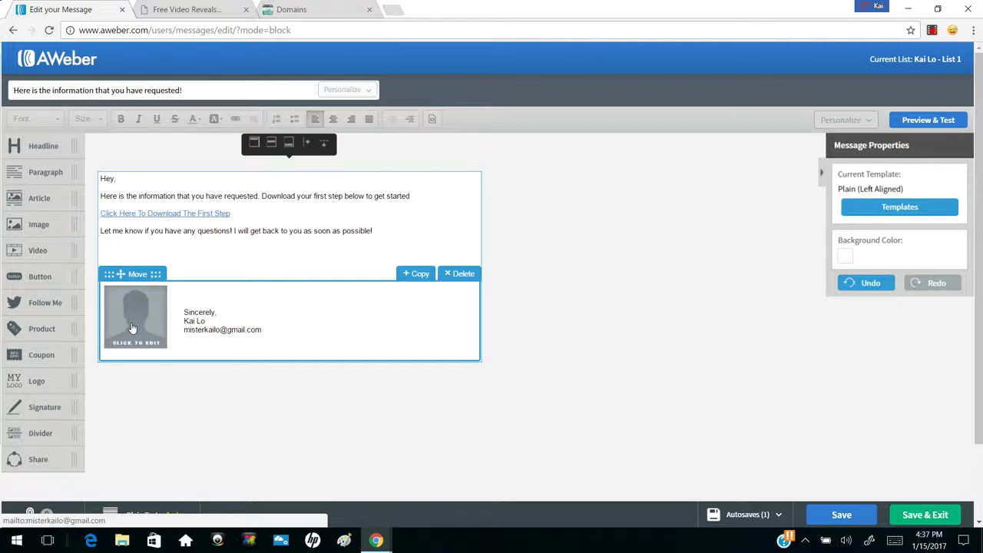
{"action": "left_click", "coordinate": [185, 312]}
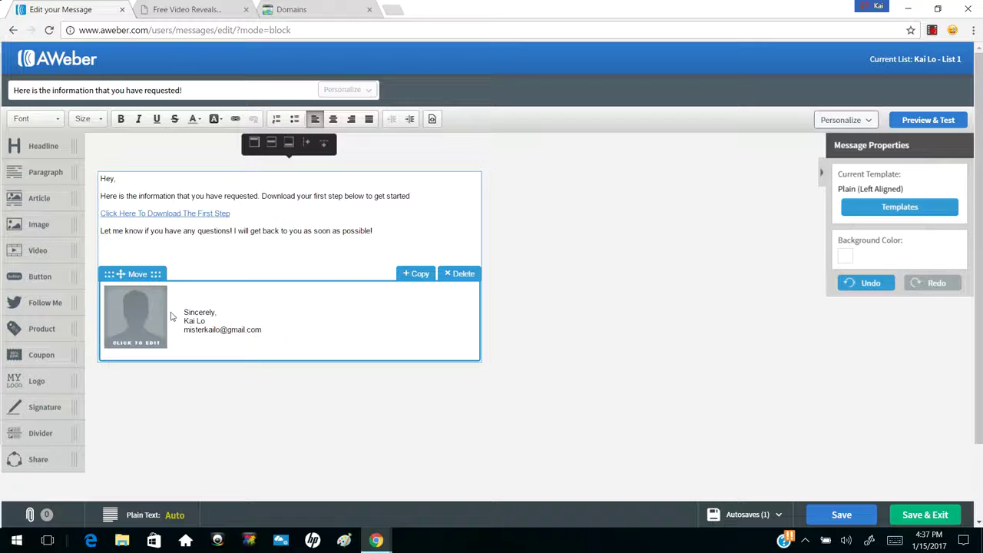
{"action": "left_click", "coordinate": [206, 321]}
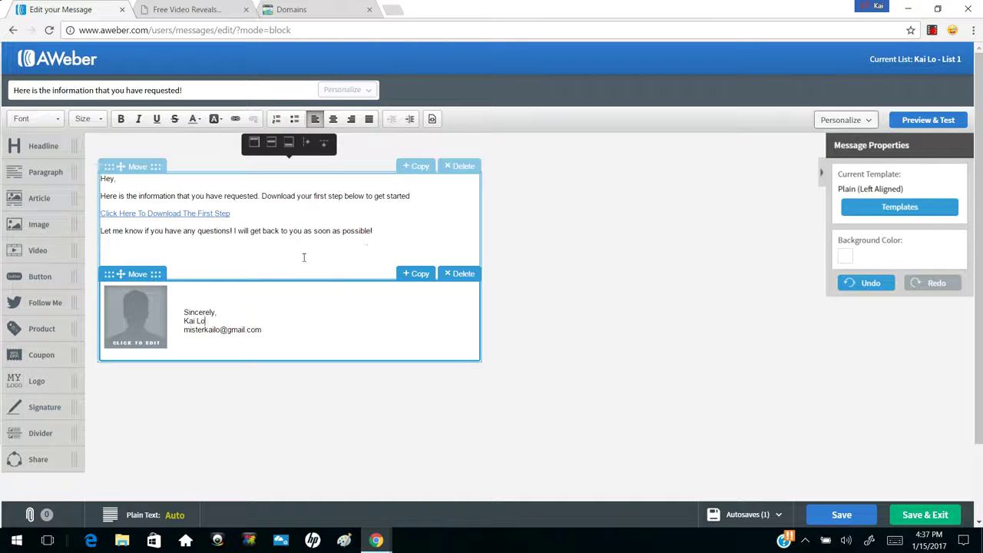
{"action": "left_click", "coordinate": [919, 123]}
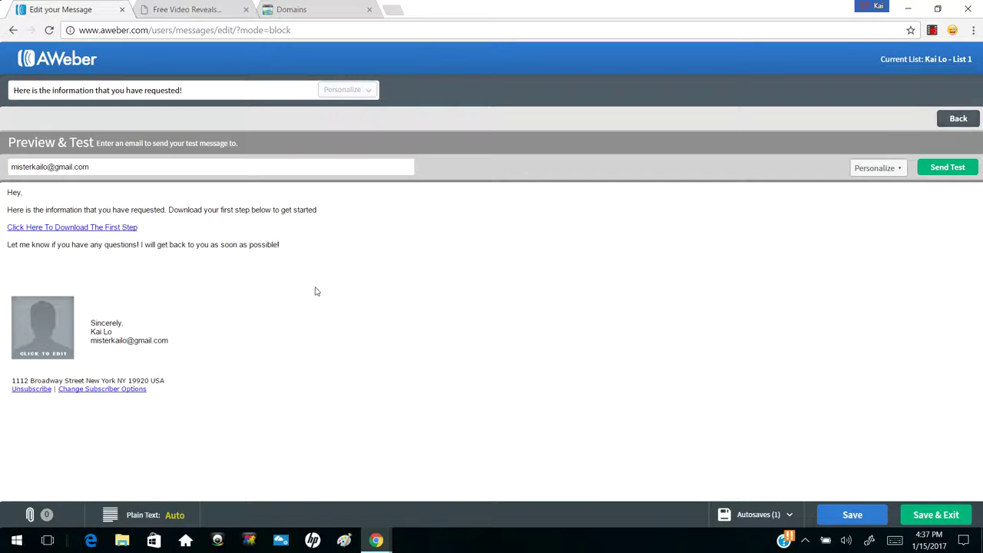
Go Back from Preview & Test to the drag-and-drop editor
{"action": "left_click_drag", "start_coordinate": [90, 320], "coordinate": [127, 343]}
{"action": "left_click", "coordinate": [126, 340]}
{"action": "left_click", "coordinate": [956, 118]}
Align the signature's name under 'Sincerely,' and the e-mail address under the name
{"action": "left_click", "coordinate": [184, 311]}
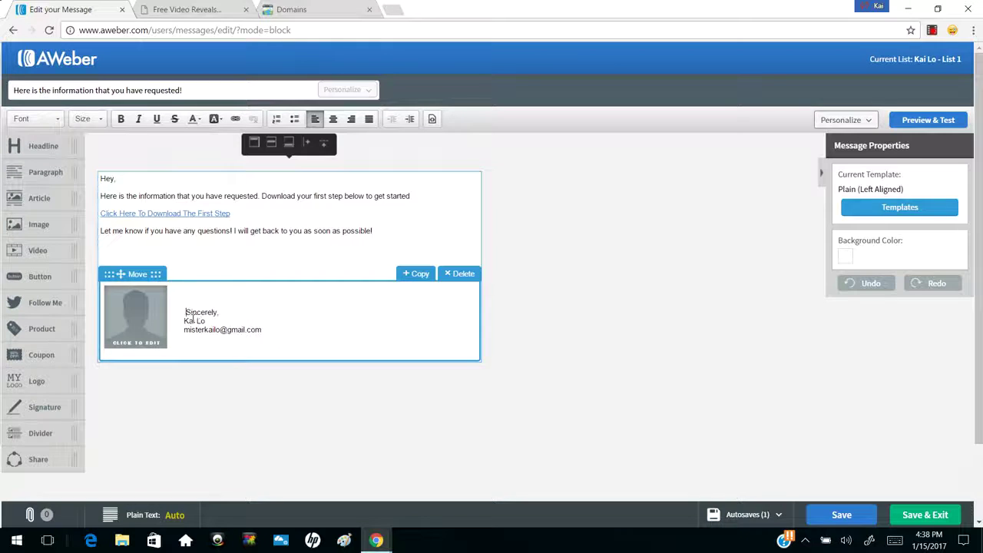
{"action": "left_click", "coordinate": [183, 321]}
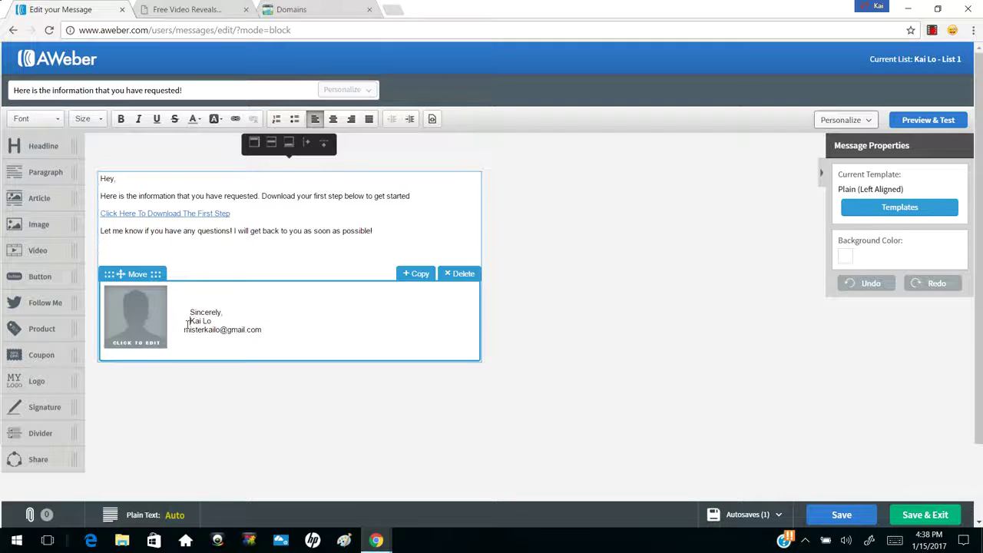
{"action": "left_click", "coordinate": [185, 329]}
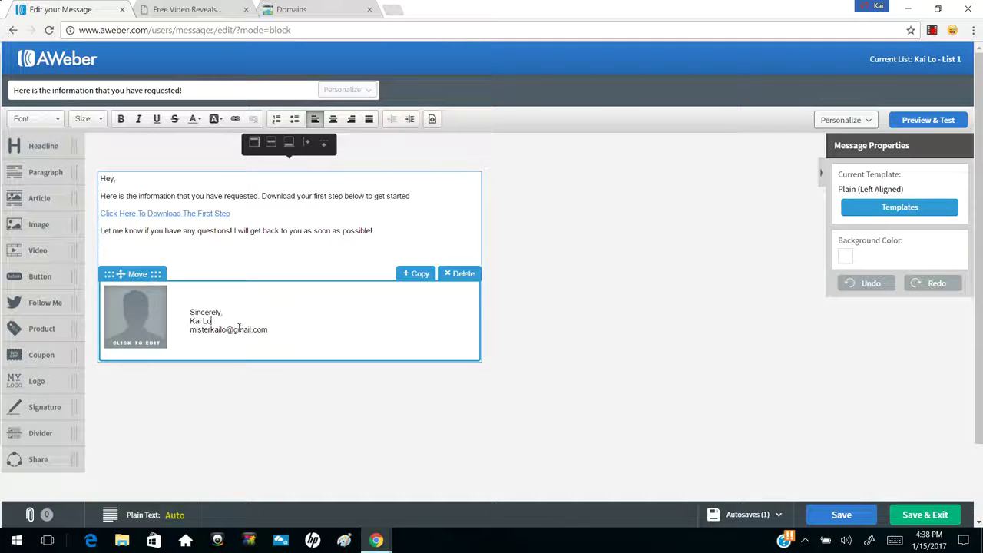
Add an FB, IG, SC, Twitter line with the sender's handle beneath the name, without a phone line
{"action": "key", "text": "Return"}
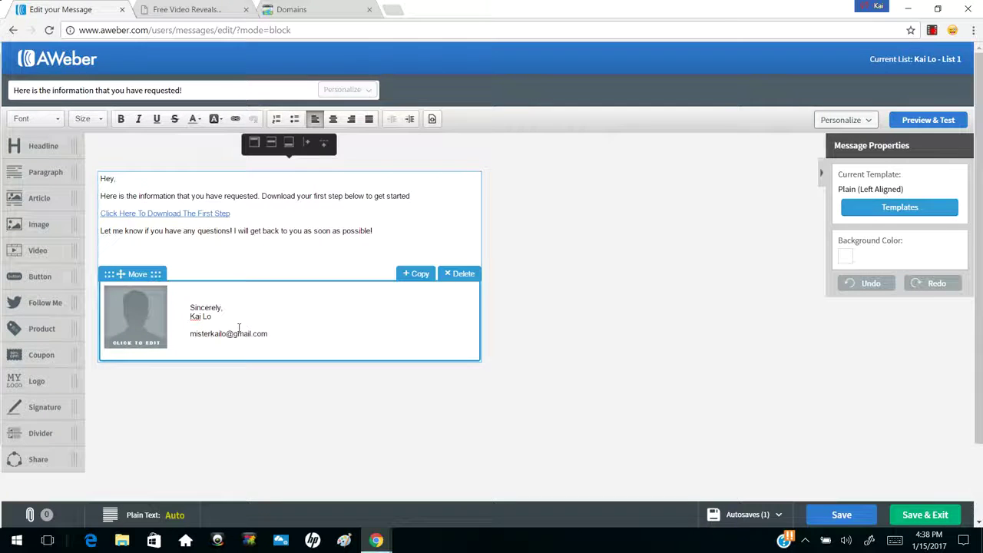
{"action": "type", "text": "B, IG, SC, Twitter: kaiyabunga"}
{"action": "left_click_drag", "start_coordinate": [257, 325], "coordinate": [304, 327]}
{"action": "left_click", "coordinate": [304, 327]}
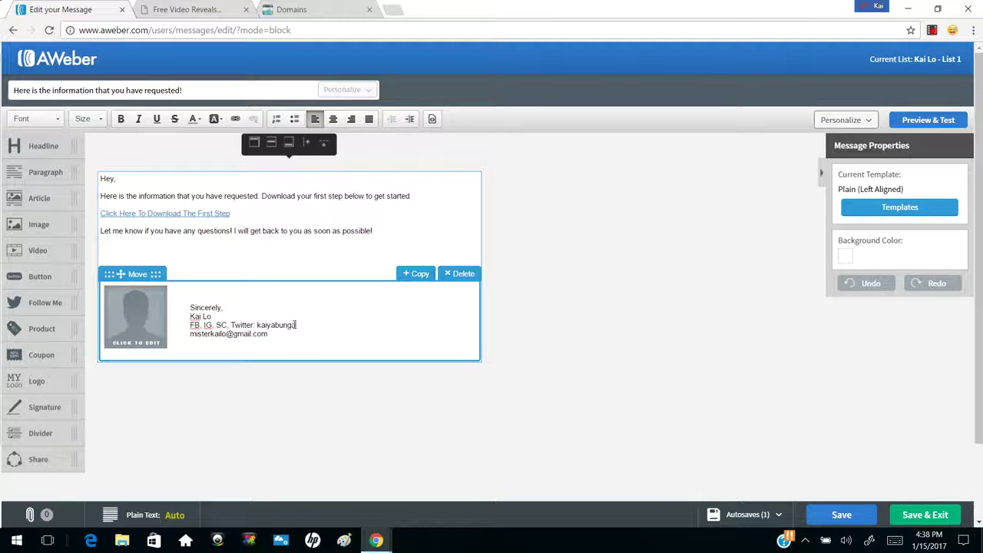
{"action": "key", "text": "Return"}
{"action": "type", "text": "111-"}
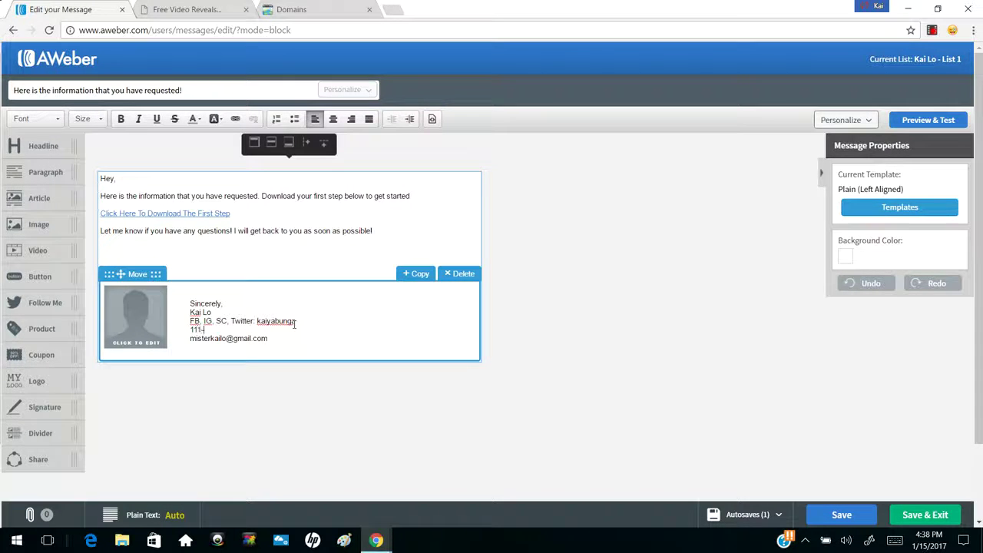
{"action": "type", "text": "111-111"}
{"action": "key", "text": "BackSpace"}
{"action": "key", "text": "BackSpace"}
{"action": "key", "text": "BackSpace"}
{"action": "key", "text": "BackSpace"}
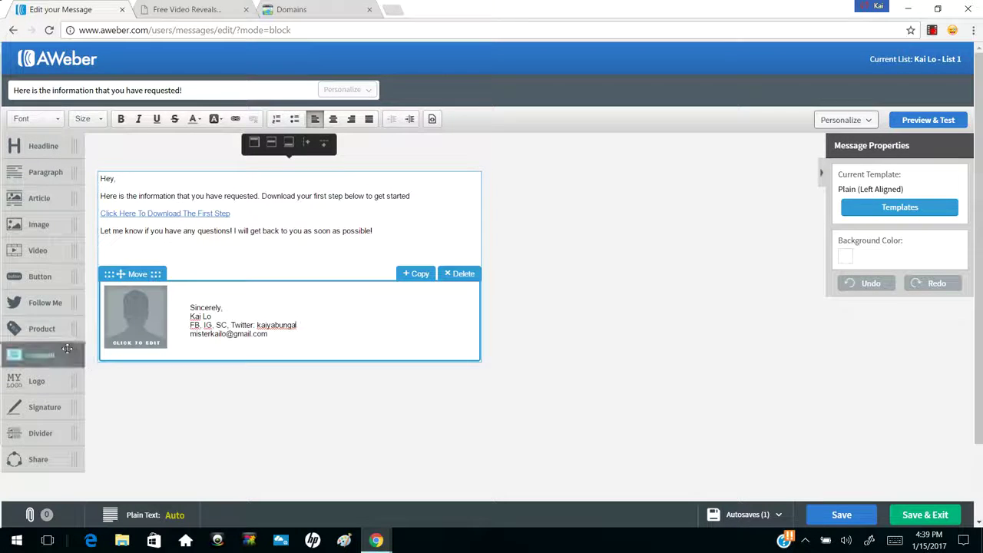
{"action": "left_click", "coordinate": [28, 228]}
{"action": "mouse_move", "coordinate": [28, 228]}
{"action": "left_mouse_down"}
{"action": "mouse_move", "coordinate": [263, 223]}
{"action": "mouse_move", "coordinate": [264, 259]}
{"action": "mouse_move", "coordinate": [224, 254]}
{"action": "mouse_move", "coordinate": [257, 299]}
{"action": "left_mouse_up"}
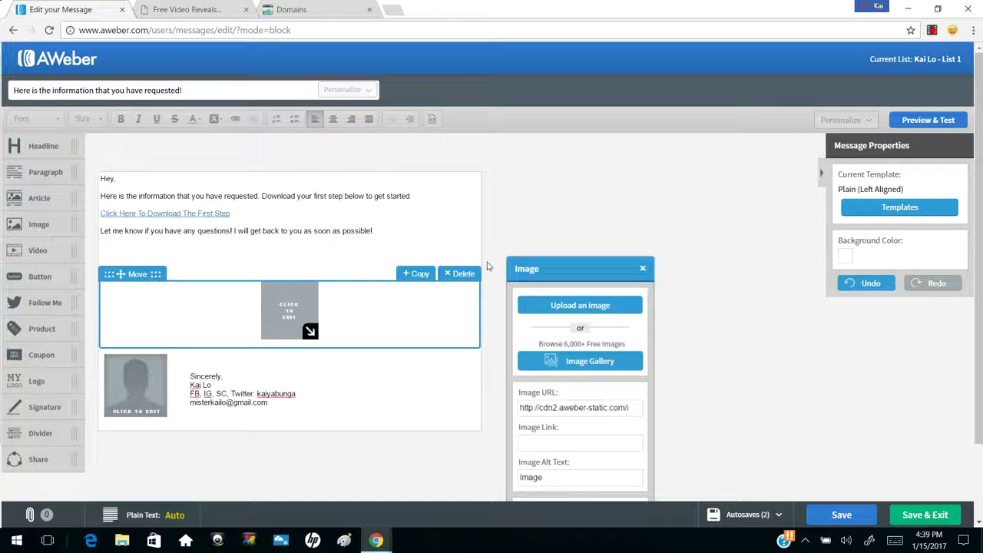
{"action": "left_click", "coordinate": [460, 275]}
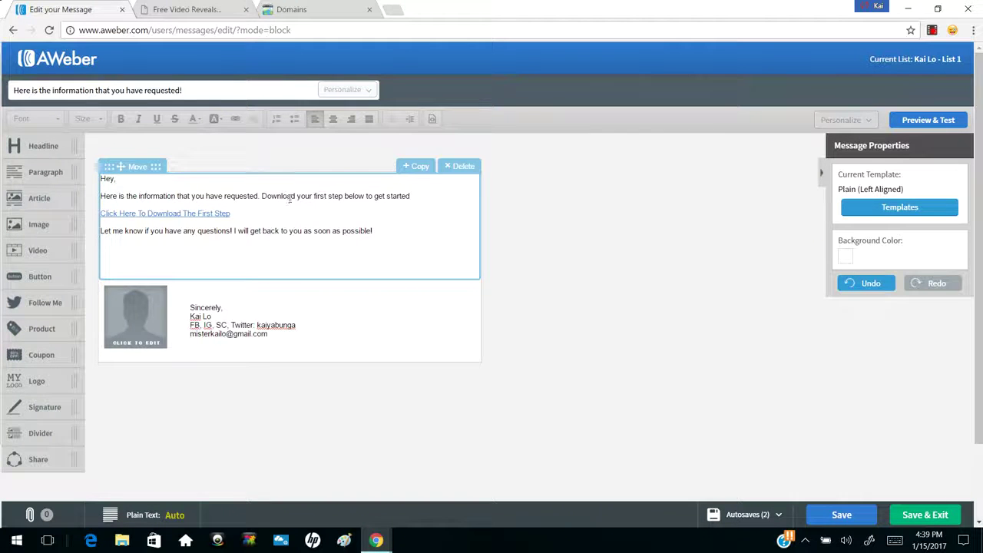
Check the email in Preview & Test, send a test copy, then Save & Exit
{"action": "left_click", "coordinate": [921, 121]}
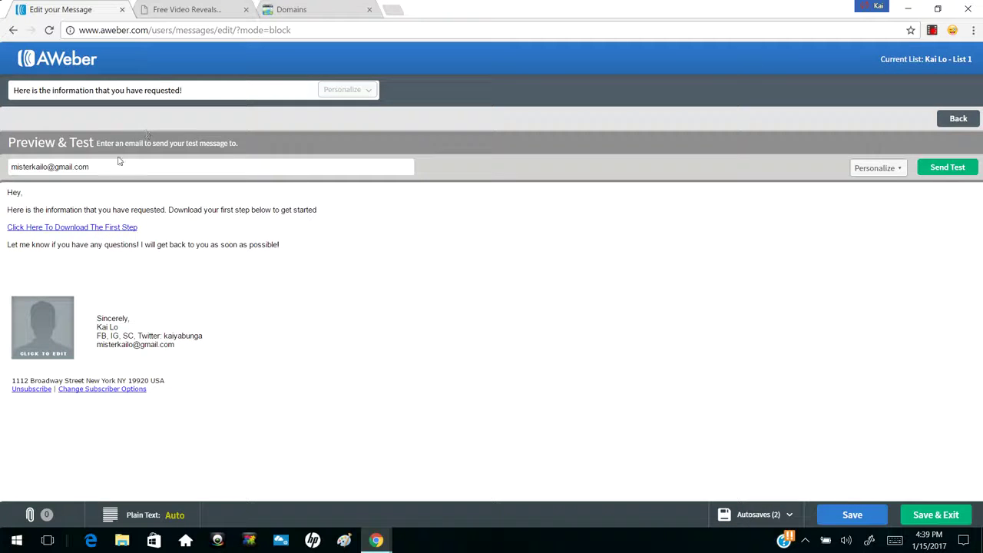
{"action": "triple_click", "coordinate": [112, 170]}
{"action": "left_click_drag", "start_coordinate": [12, 380], "coordinate": [162, 379]}
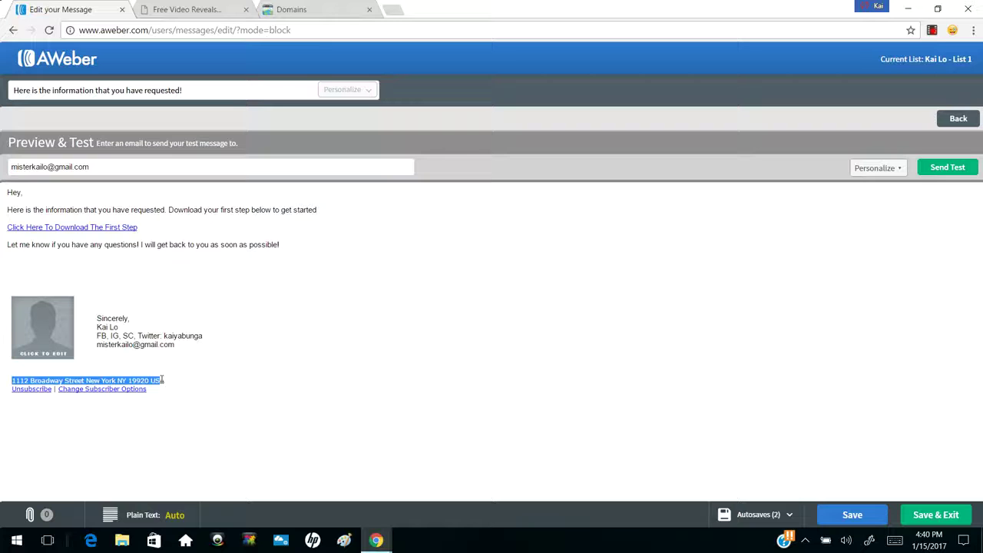
{"action": "left_click", "coordinate": [162, 381]}
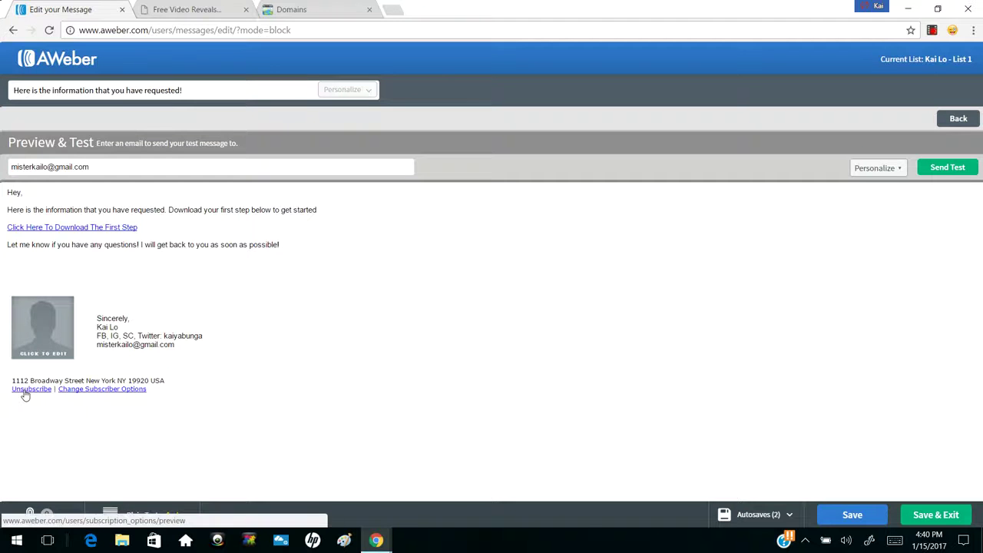
{"action": "left_click", "coordinate": [929, 168]}
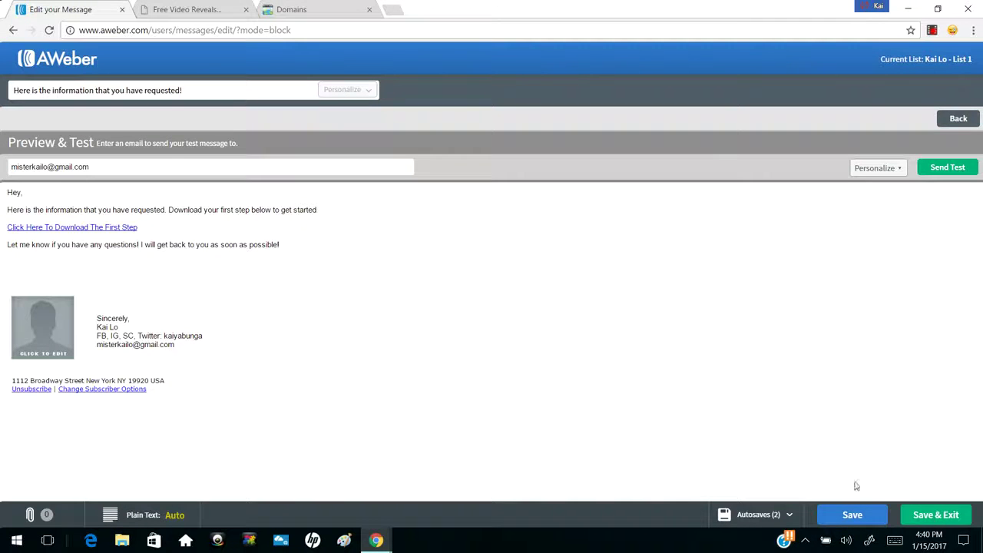
{"action": "left_click", "coordinate": [927, 519]}
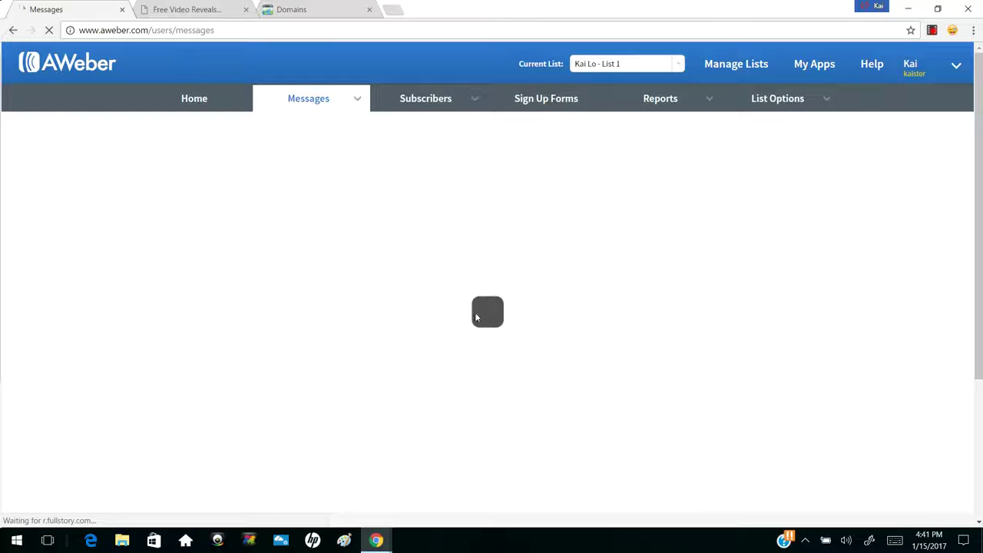
Go to Messages > Legacy Follow Up Series and start a Drag & Drop Email Builder message
{"action": "scroll", "coordinate": [435, 313], "scroll_direction": "down", "scroll_amount": 1}
{"action": "scroll", "coordinate": [435, 314], "scroll_direction": "up", "scroll_amount": 1}
{"action": "mouse_move", "coordinate": [336, 111]}
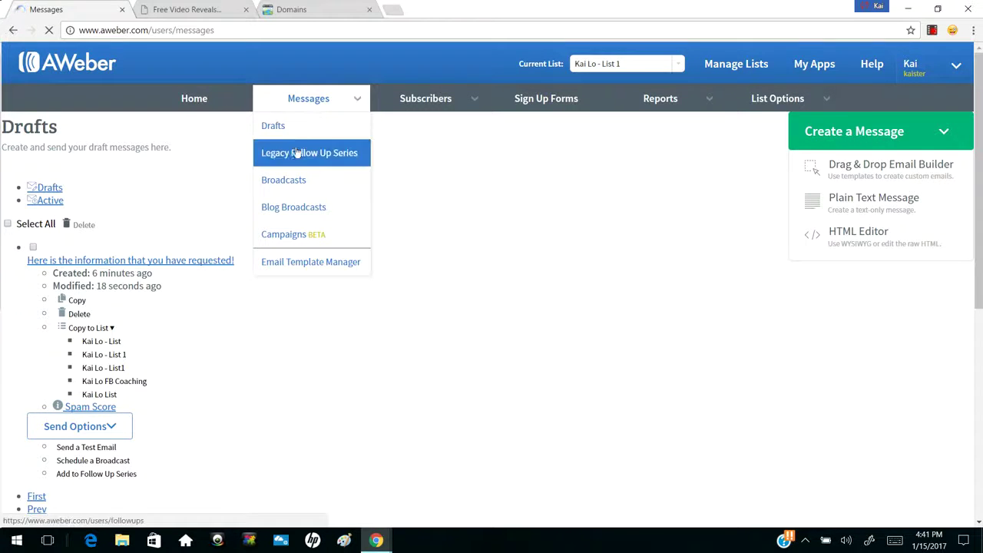
{"action": "left_click", "coordinate": [295, 153]}
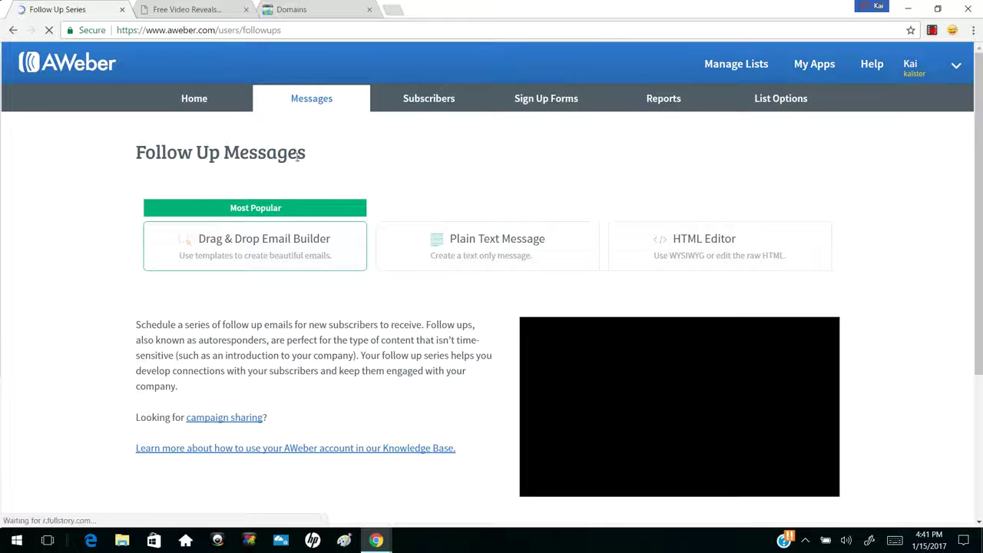
{"action": "scroll", "coordinate": [473, 258], "scroll_direction": "down", "scroll_amount": 4}
{"action": "scroll", "coordinate": [473, 258], "scroll_direction": "up", "scroll_amount": 4}
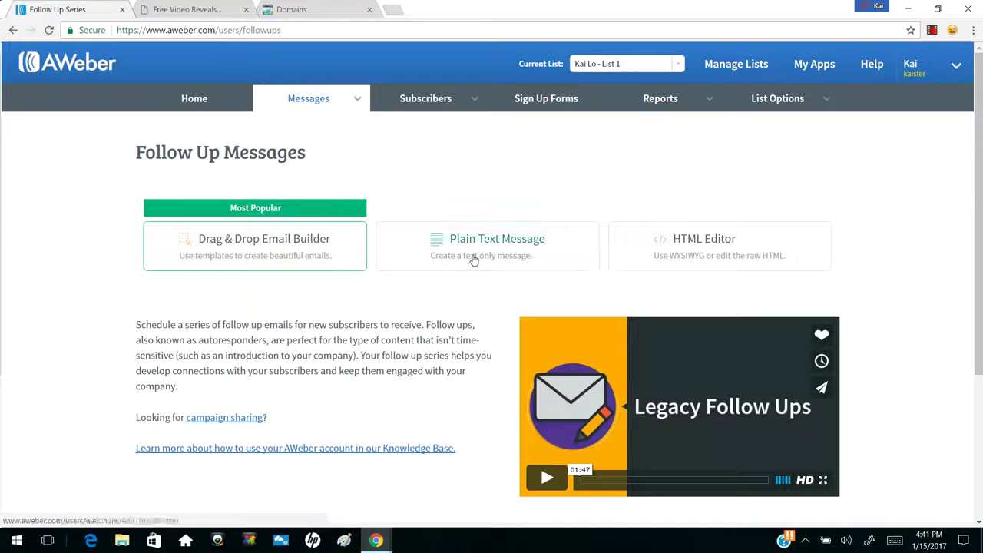
{"action": "left_click", "coordinate": [247, 251]}
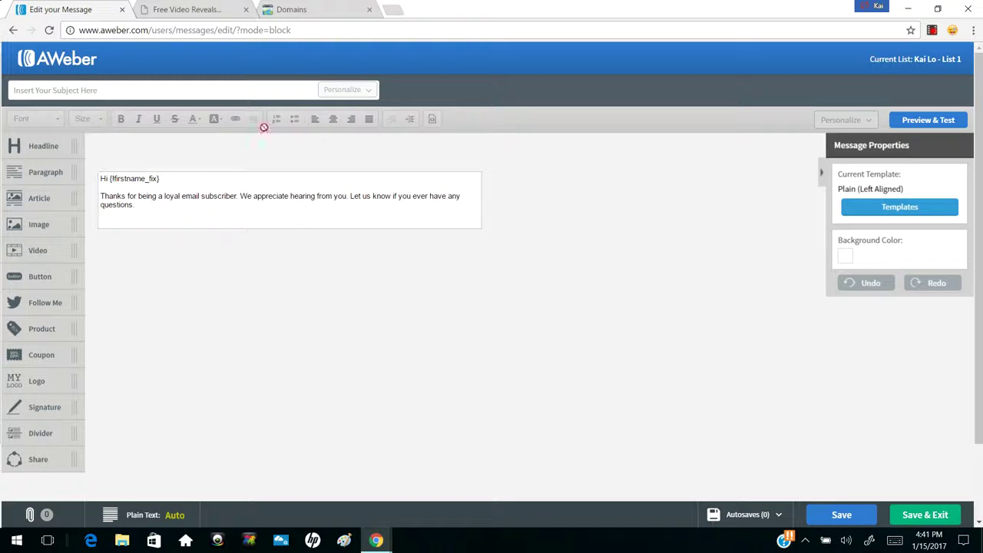
Save the new message as a throwaway draft with subject 'adsfjkasfjsk'
{"action": "left_click", "coordinate": [229, 87]}
{"action": "type", "text": "adsfjkasfjsk"}
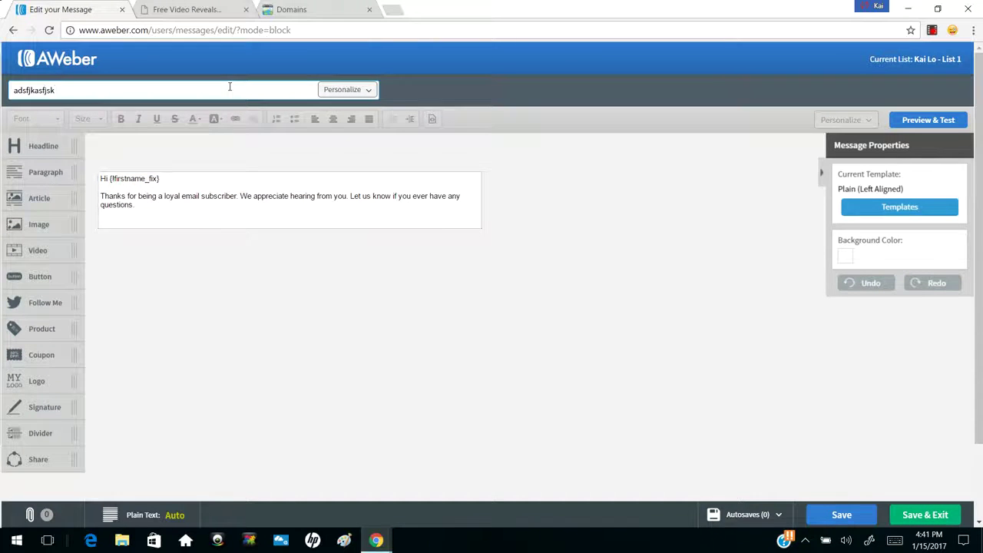
{"action": "left_click", "coordinate": [921, 516]}
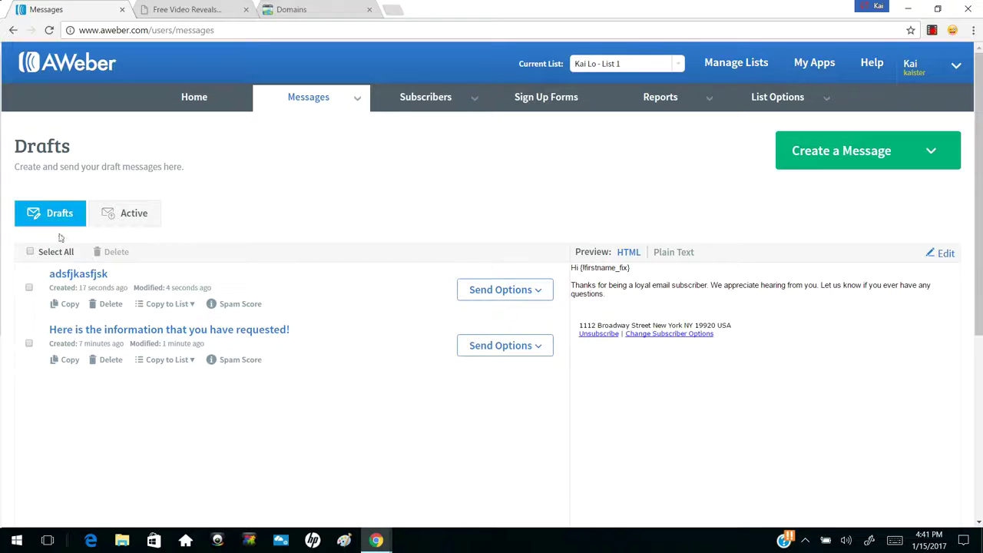
Delete the 'adsfjkasfjsk' draft from the Drafts list
{"action": "left_click", "coordinate": [28, 287]}
{"action": "left_click", "coordinate": [114, 254]}
{"action": "left_click", "coordinate": [380, 159]}
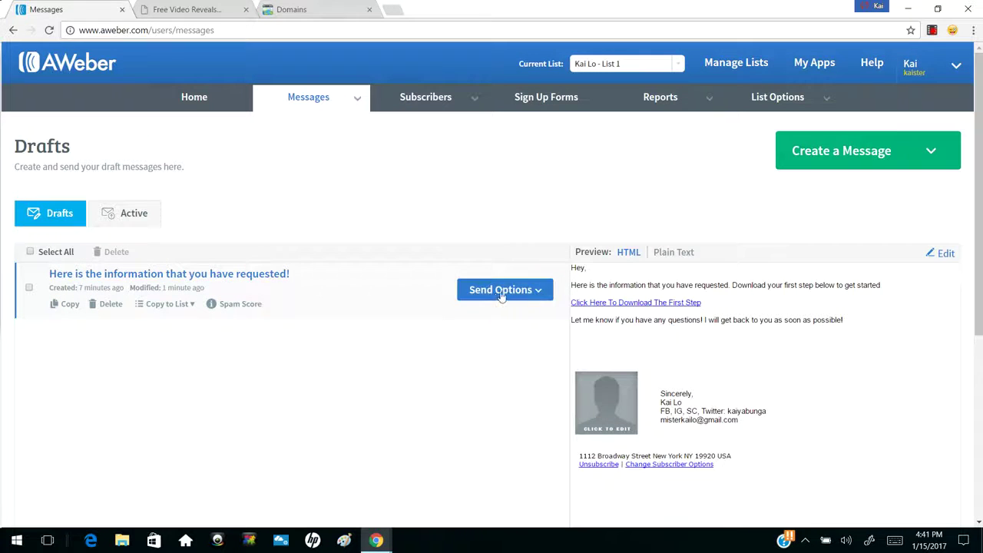
Add the 'Here is the information that you have requested!' draft to the Legacy Follow Up Series as Follow Up #1
{"action": "left_click", "coordinate": [529, 295]}
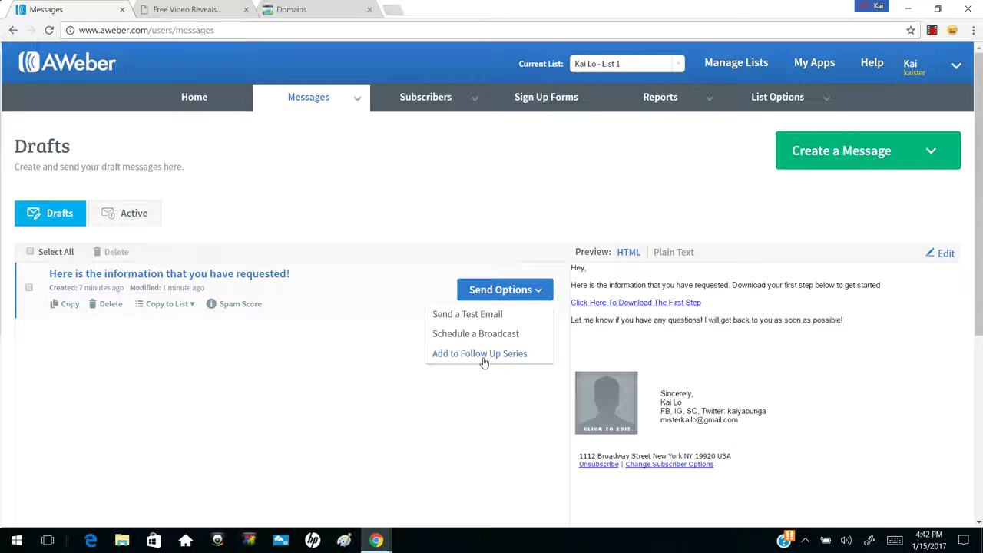
{"action": "left_click", "coordinate": [482, 356]}
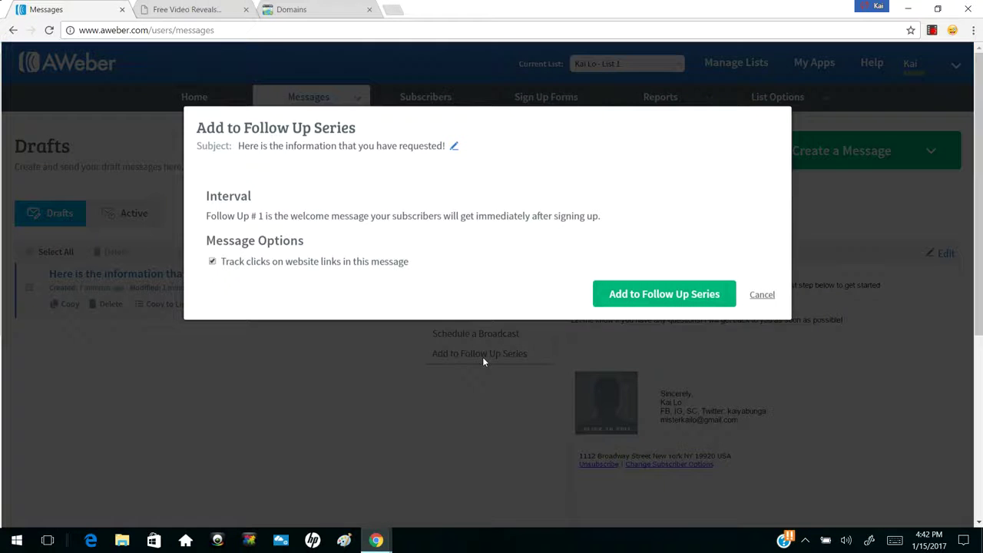
{"action": "left_click_drag", "start_coordinate": [216, 197], "coordinate": [252, 197]}
{"action": "left_click", "coordinate": [252, 198]}
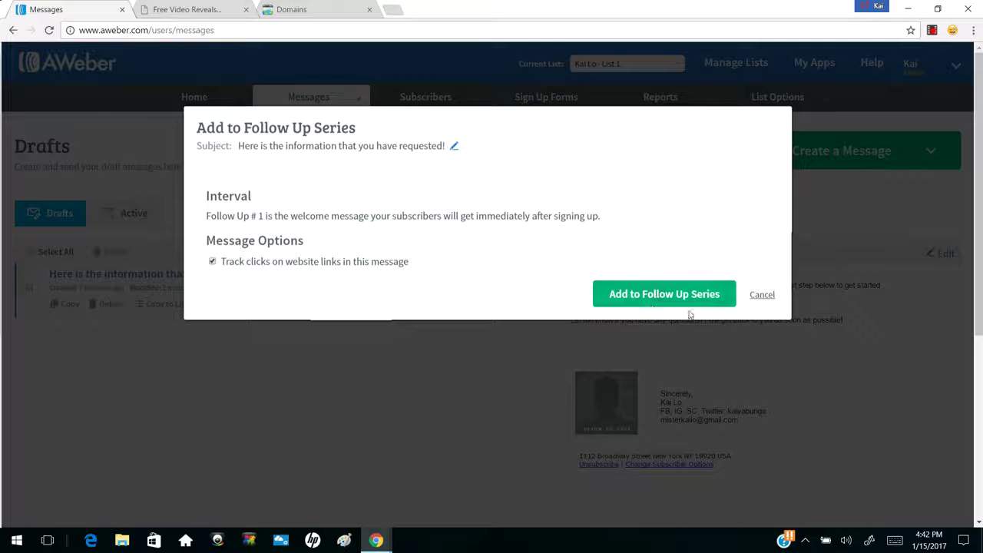
{"action": "left_click", "coordinate": [679, 295]}
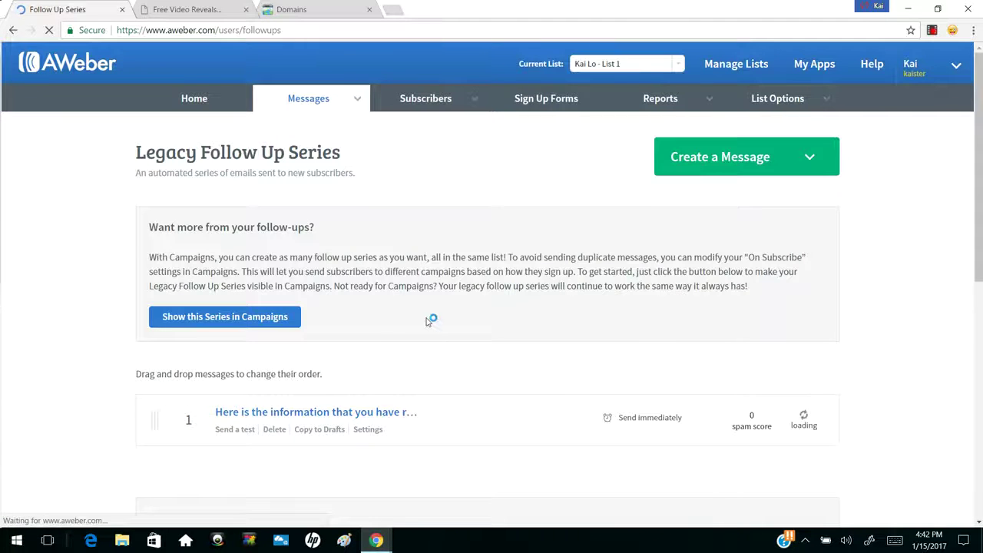
Start a new follow-up message in the Drag & Drop Email Builder
{"action": "scroll", "coordinate": [402, 323], "scroll_direction": "down", "scroll_amount": 3}
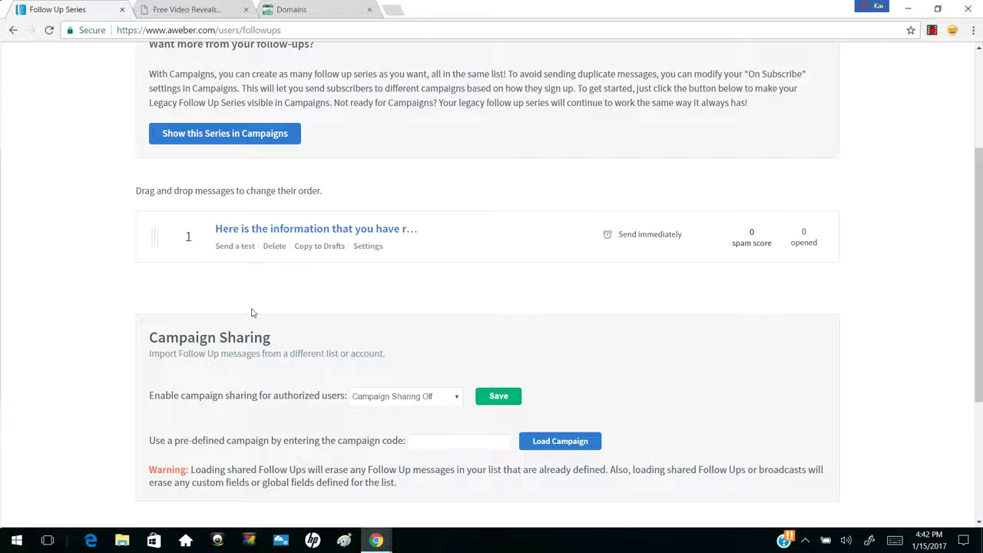
{"action": "scroll", "coordinate": [252, 312], "scroll_direction": "up", "scroll_amount": 3}
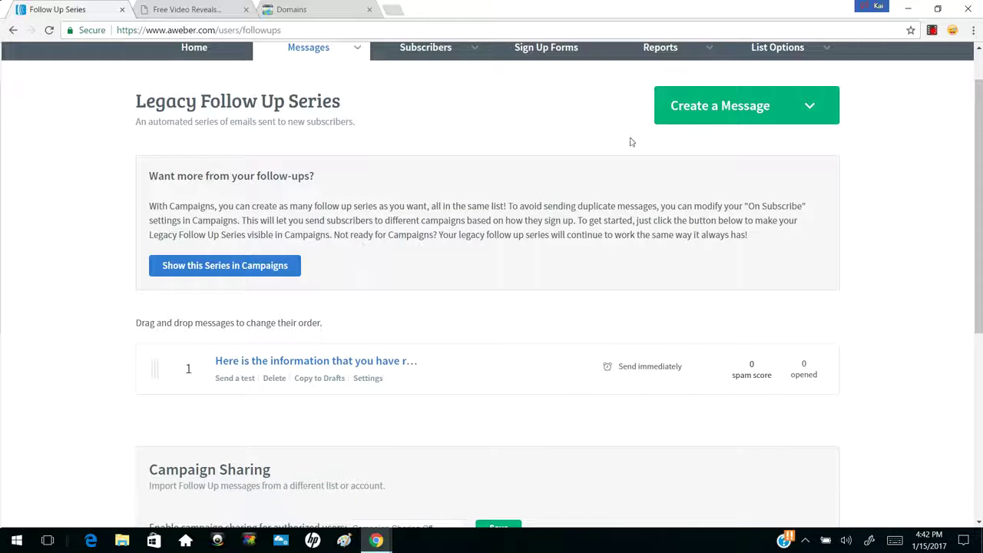
{"action": "left_click", "coordinate": [729, 112]}
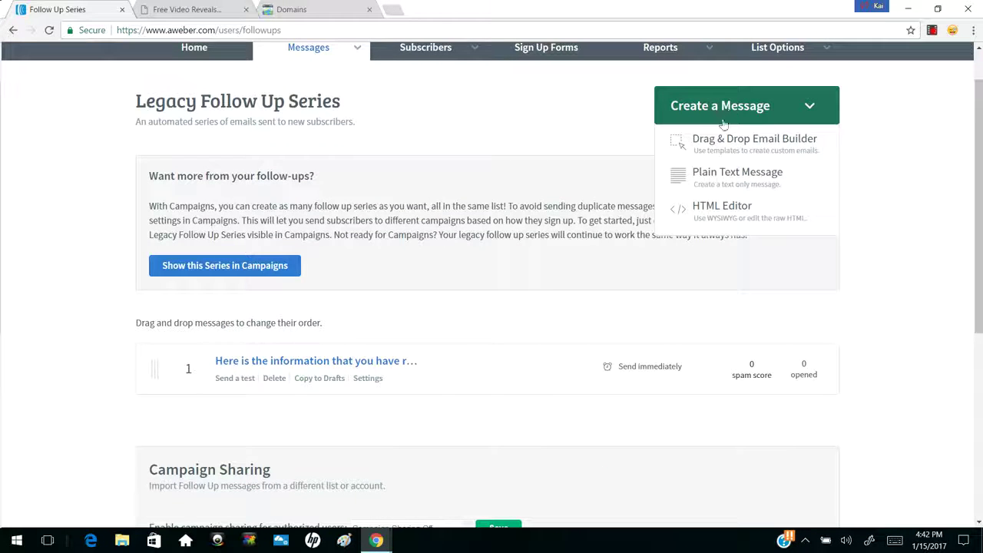
{"action": "left_click", "coordinate": [721, 143]}
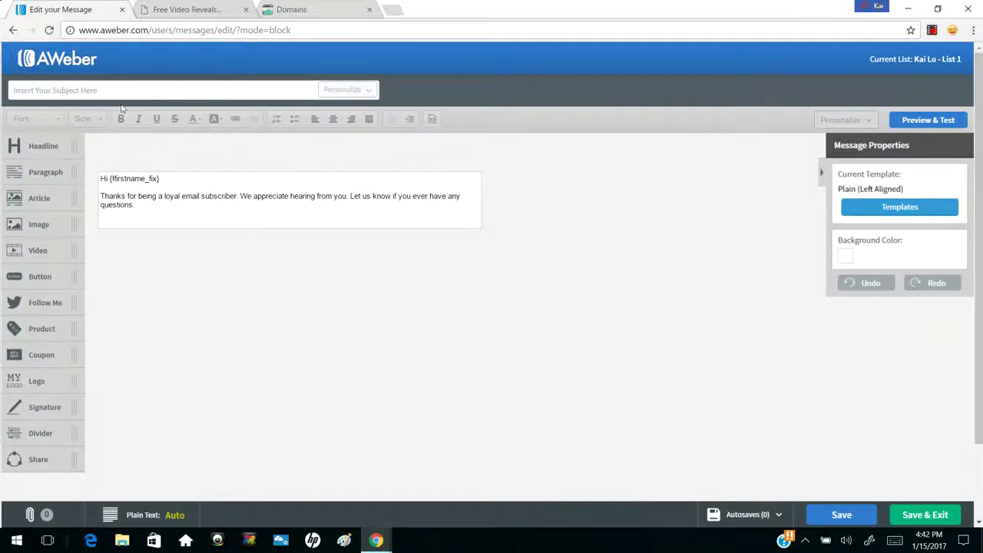
Give the new message the subject 'asdfadsfasdf' and save it as a draft
{"action": "left_click", "coordinate": [118, 96]}
{"action": "type", "text": "asdfadsfasdf"}
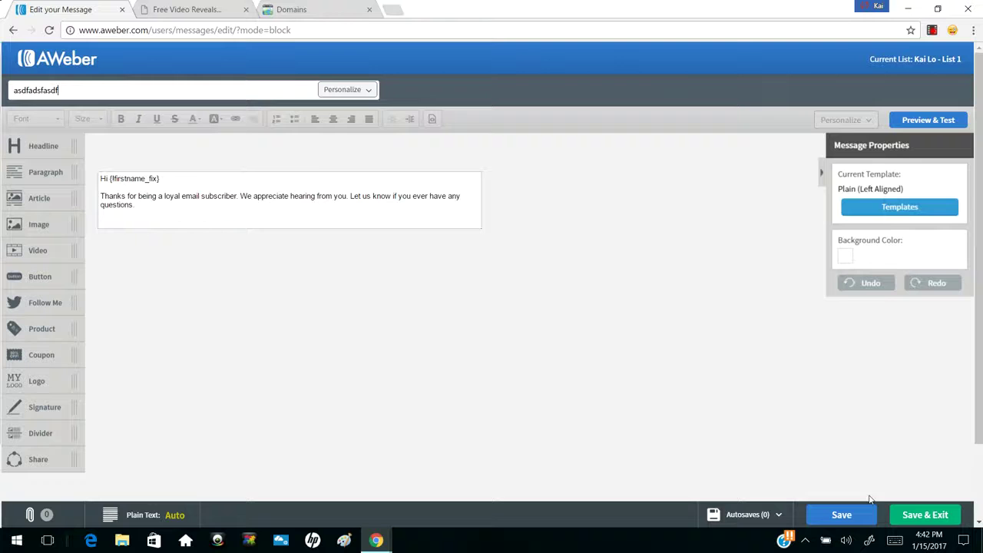
{"action": "left_click", "coordinate": [909, 515]}
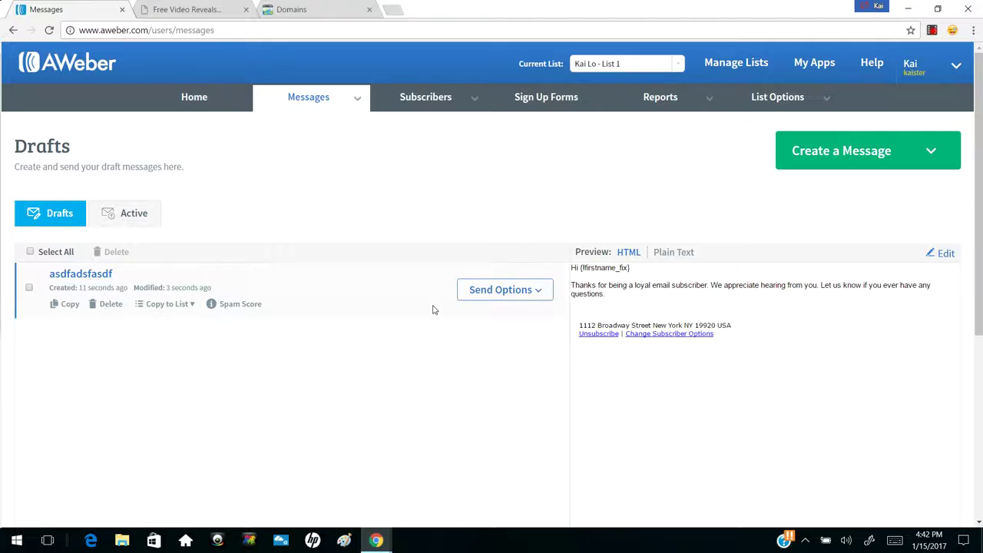
{"action": "left_click", "coordinate": [507, 290]}
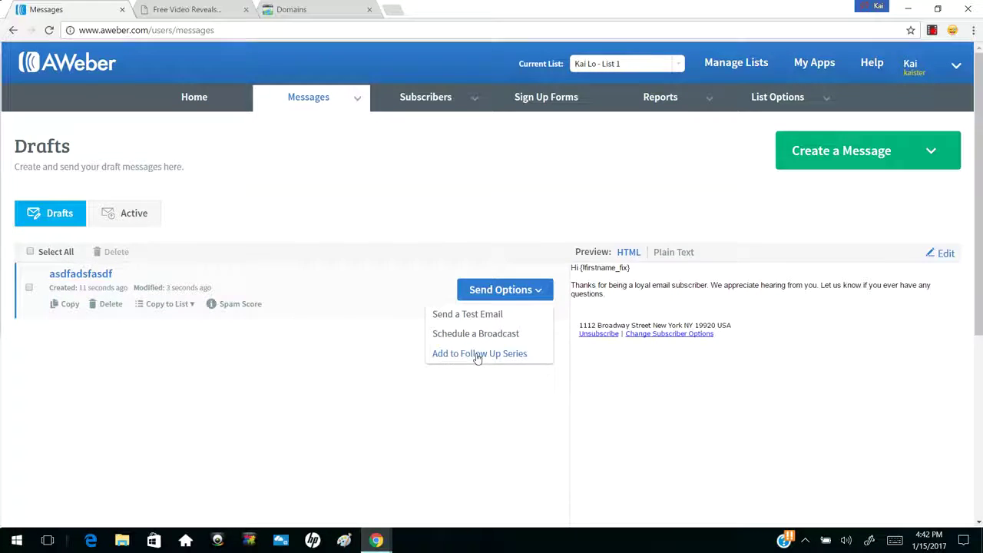
Add the 'asdfadsfasdf' draft to the follow-up series with a 1-day interval after the previous message
{"action": "left_click", "coordinate": [477, 355]}
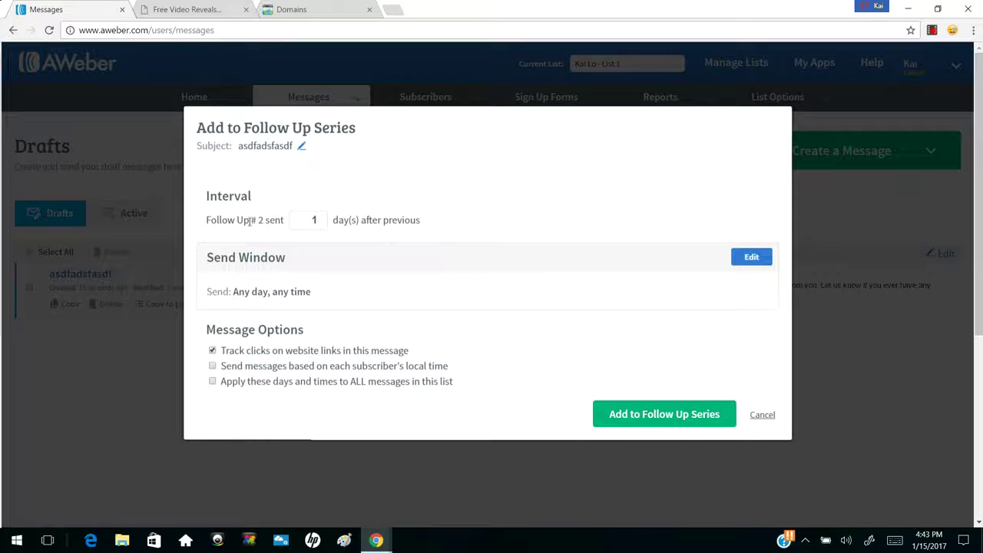
{"action": "left_click", "coordinate": [321, 220]}
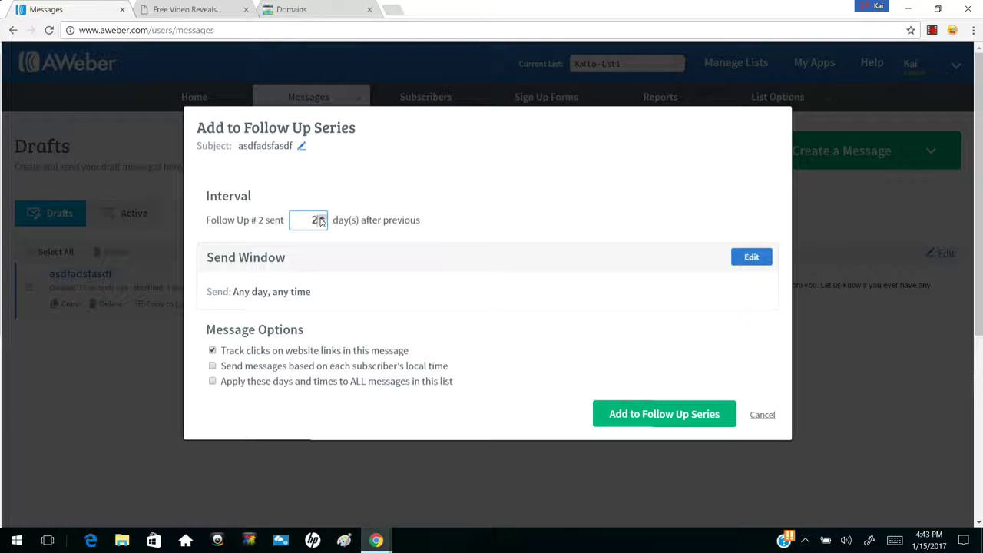
{"action": "left_click", "coordinate": [321, 219]}
{"action": "left_click", "coordinate": [322, 219]}
{"action": "left_click", "coordinate": [321, 219]}
{"action": "left_click", "coordinate": [321, 223]}
{"action": "left_click", "coordinate": [321, 223]}
{"action": "left_click", "coordinate": [649, 415]}
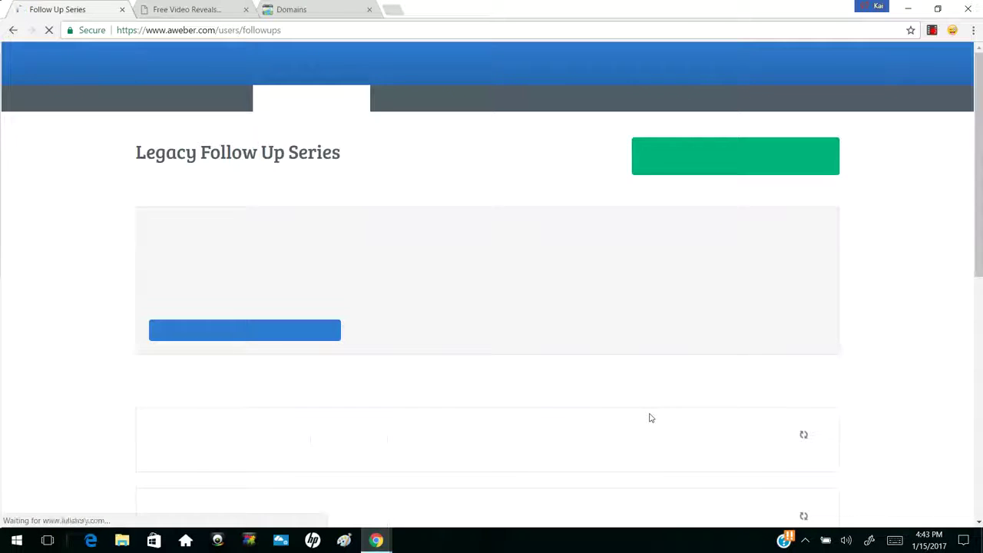
Scroll the Legacy Follow Up Series page to confirm 'asdfadsfasdf' is message 2, sent 1 day later
{"action": "scroll", "coordinate": [650, 416], "scroll_direction": "down", "scroll_amount": 1}
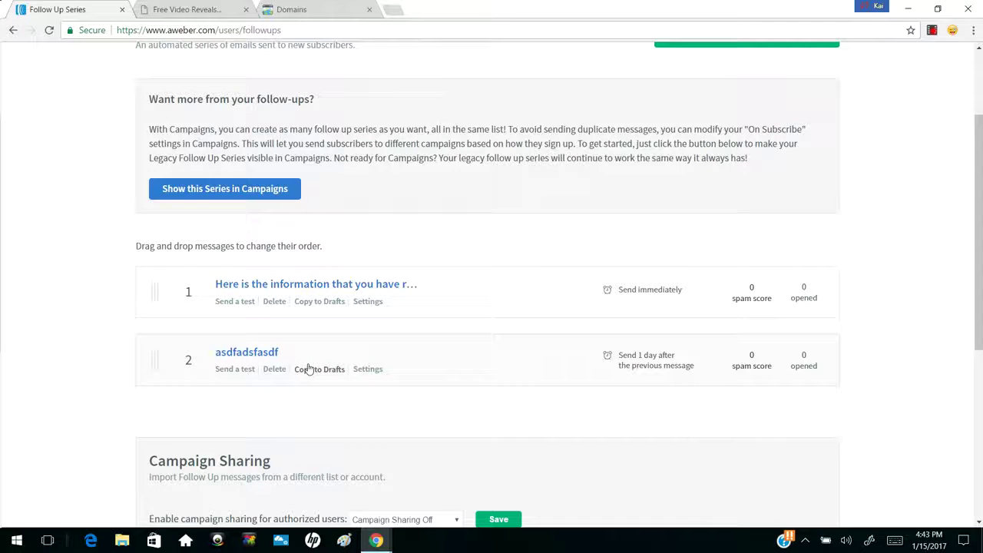
{"action": "scroll", "coordinate": [308, 370], "scroll_direction": "up", "scroll_amount": 2}
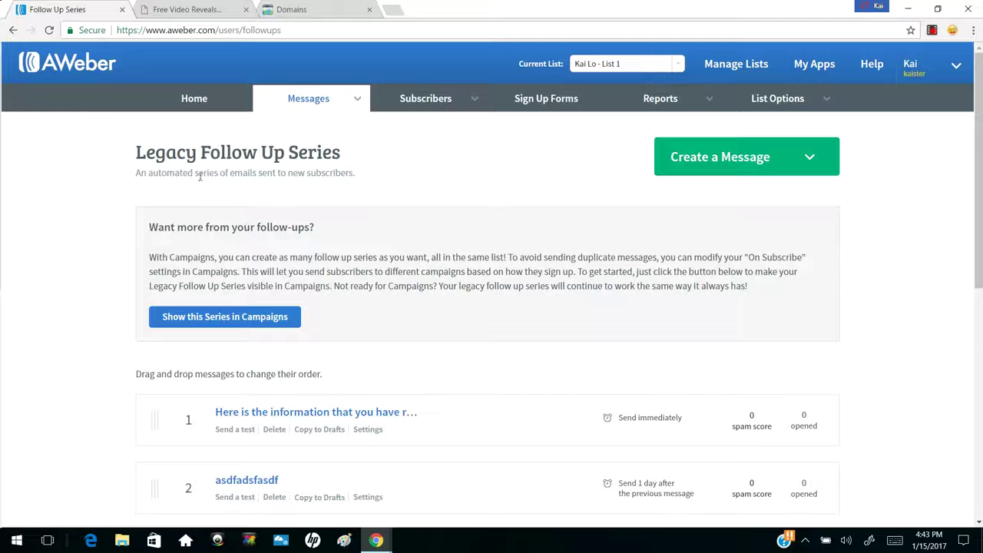
{"action": "mouse_move", "coordinate": [321, 102]}
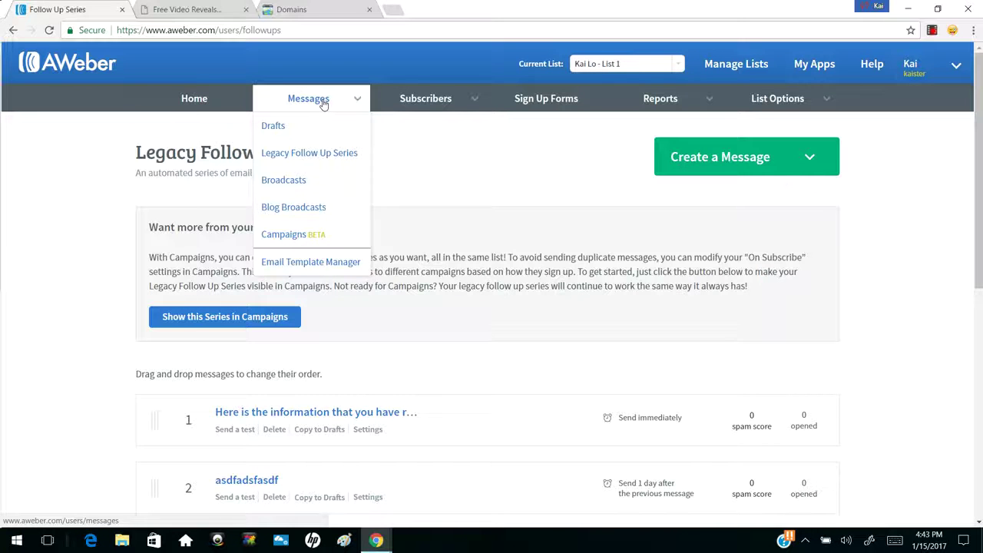
Start a new drag-and-drop broadcast message with the subject 'asdfadsf'
{"action": "left_click", "coordinate": [296, 181]}
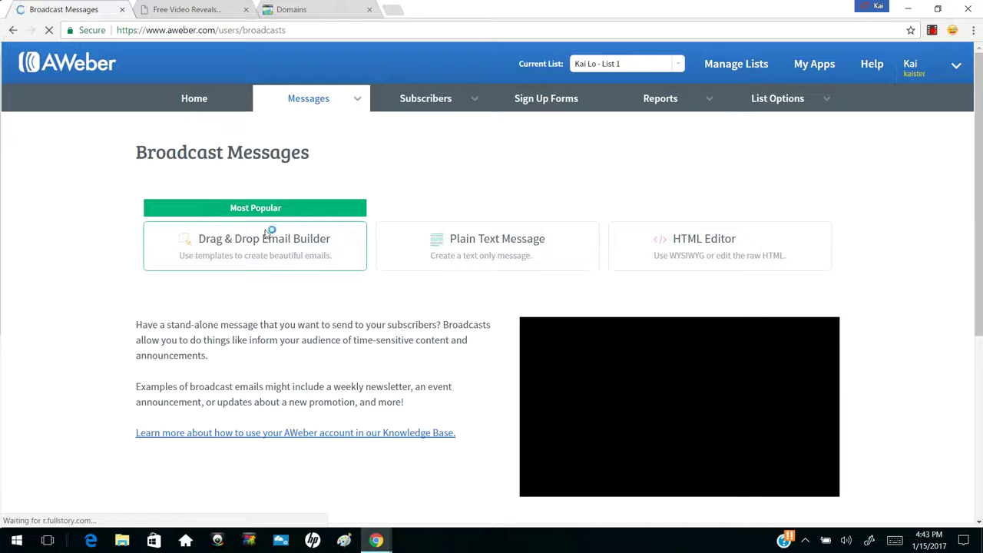
{"action": "left_click", "coordinate": [263, 240]}
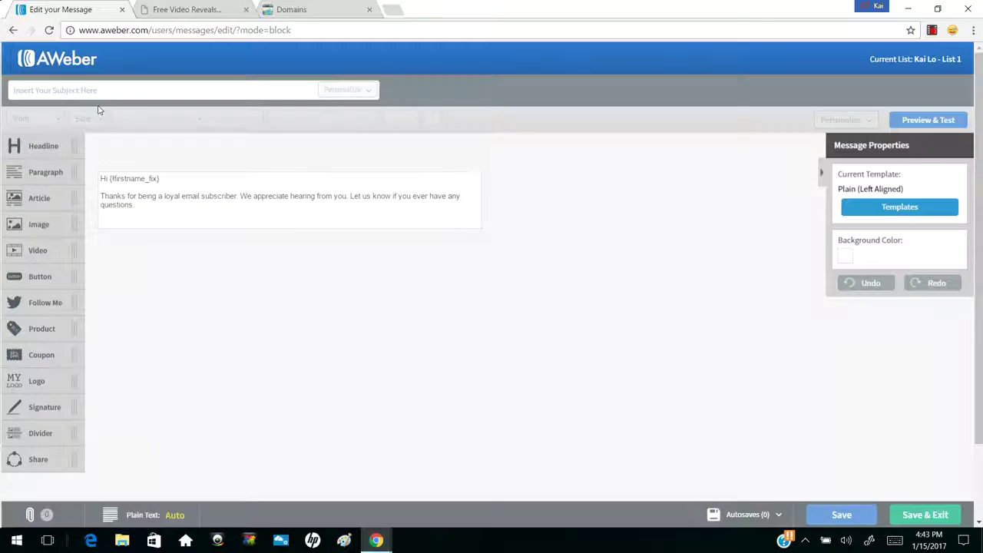
{"action": "left_click", "coordinate": [93, 90]}
{"action": "type", "text": "asdfadsf"}
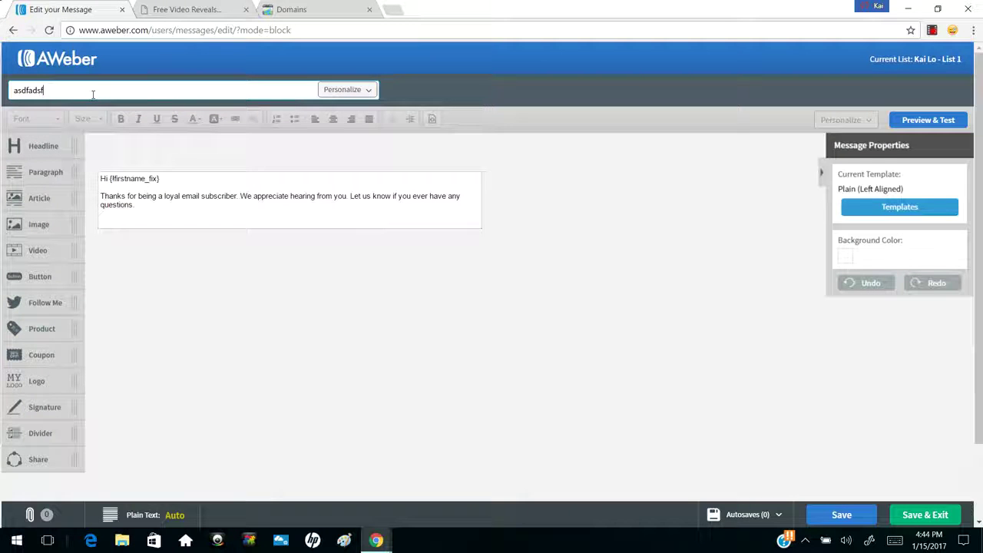
Add a new line 'Click Here To Get Started' below the message body text
{"action": "left_click", "coordinate": [176, 212]}
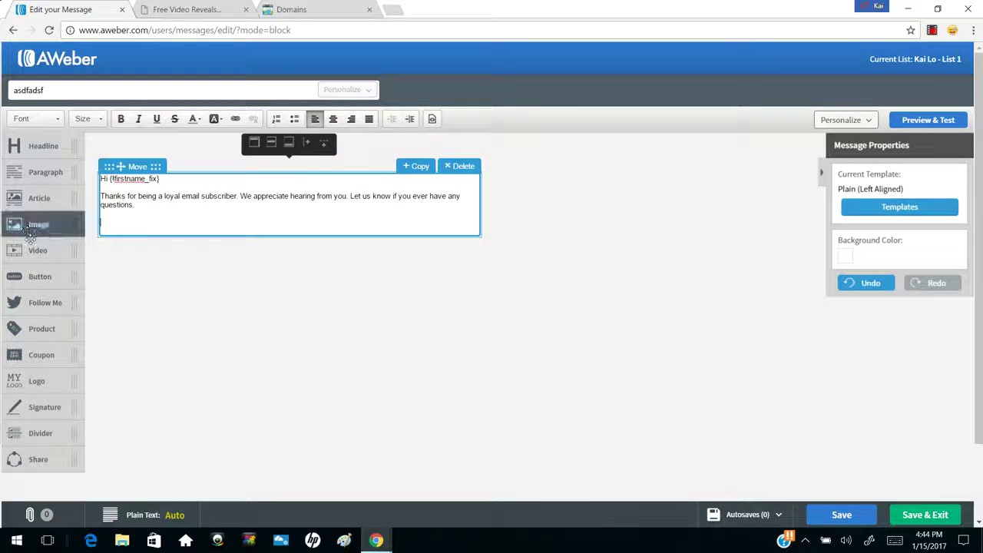
{"action": "left_click", "coordinate": [173, 212]}
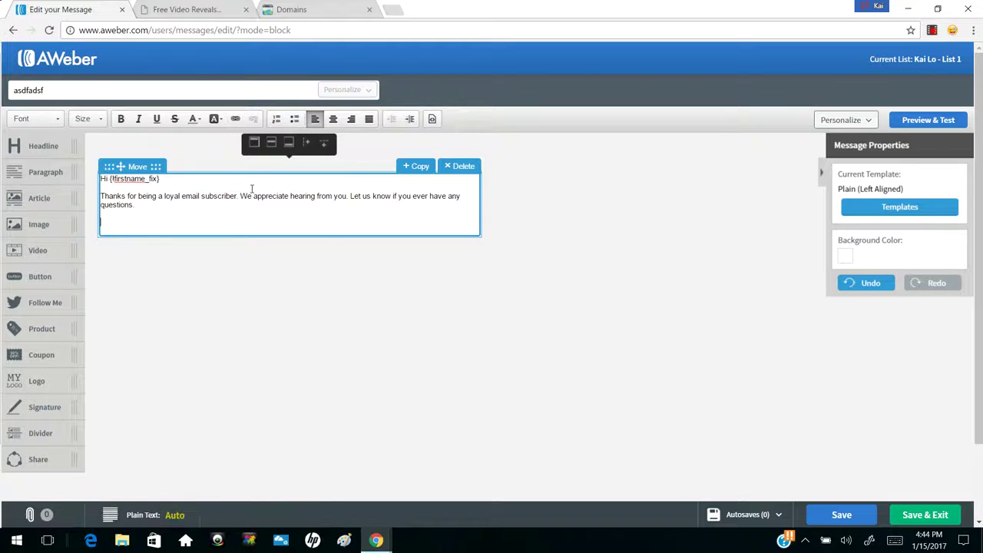
{"action": "left_click_drag", "start_coordinate": [240, 196], "coordinate": [314, 198]}
{"action": "left_click", "coordinate": [223, 224]}
{"action": "key", "text": "Return"}
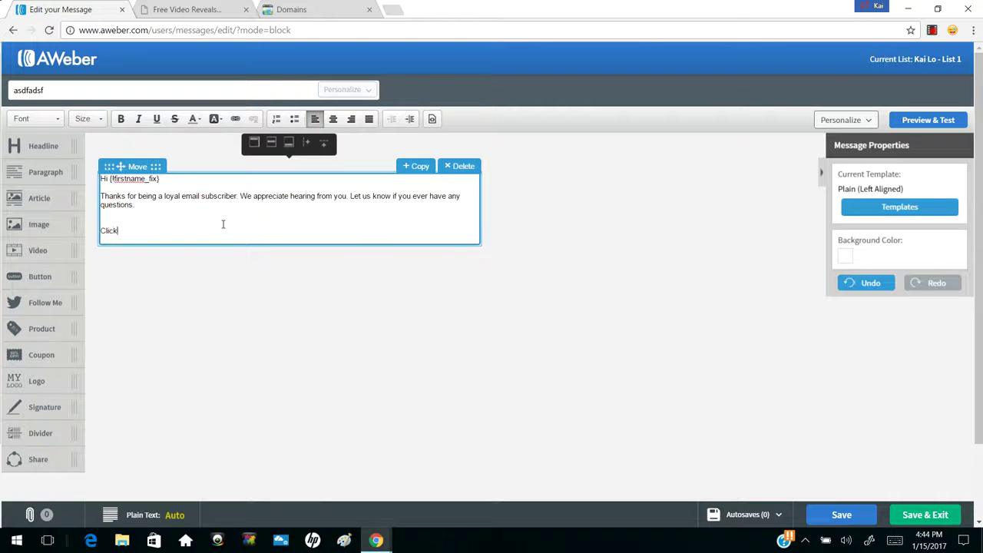
{"action": "type", "text": "Click Here To Get Started!"}
Abandon linking the new line and save the message as a draft
{"action": "left_click_drag", "start_coordinate": [199, 229], "coordinate": [101, 232]}
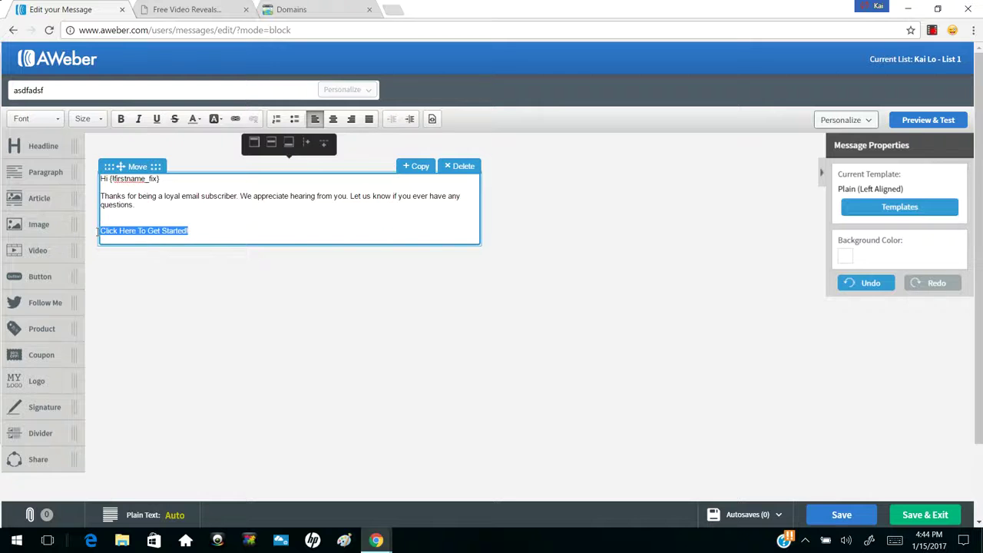
{"action": "left_click", "coordinate": [235, 118]}
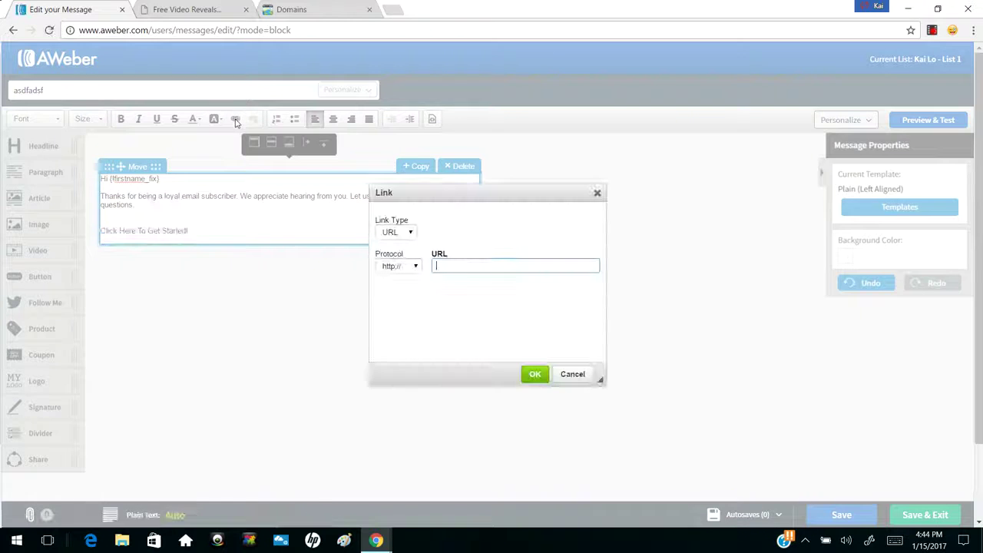
{"action": "type", "text": "asdfasdf"}
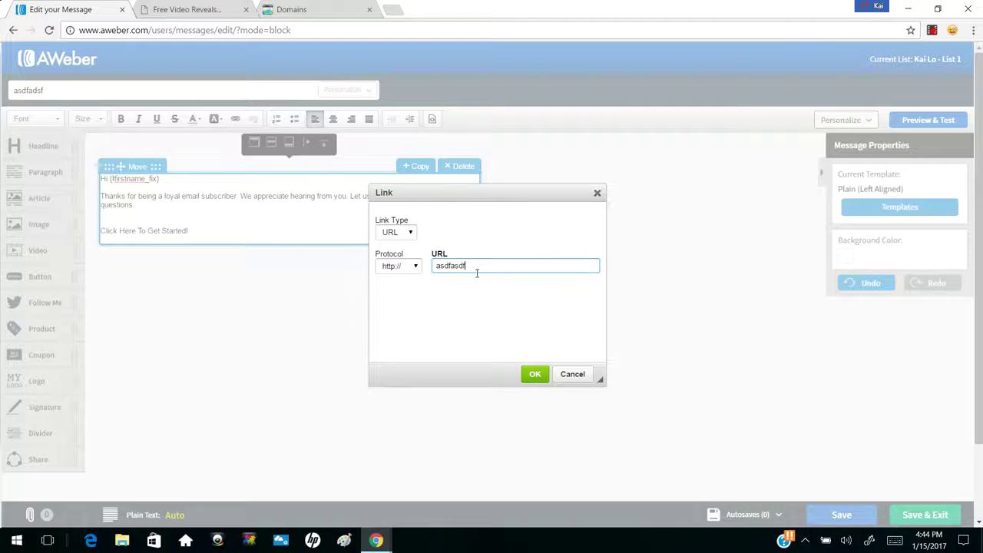
{"action": "left_click", "coordinate": [574, 375]}
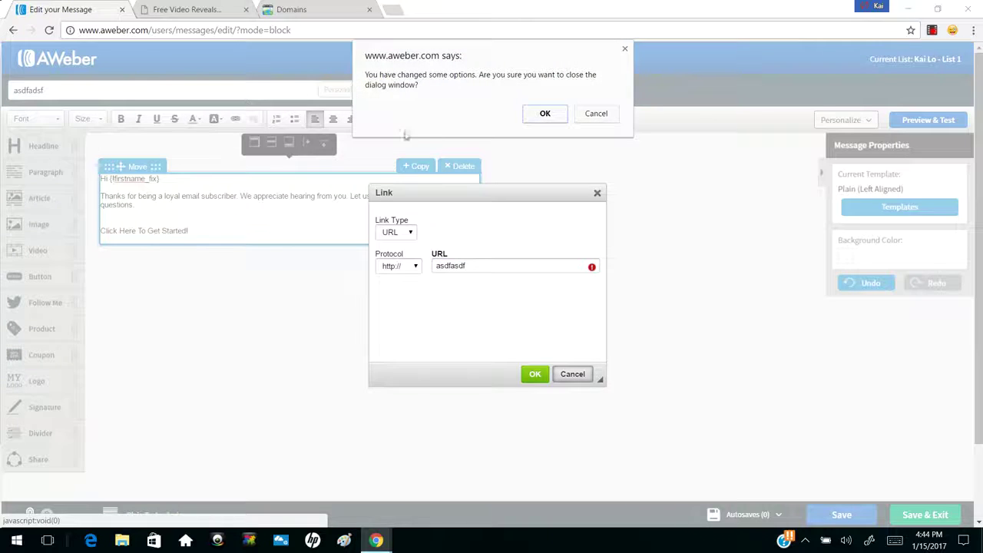
{"action": "left_click", "coordinate": [529, 118]}
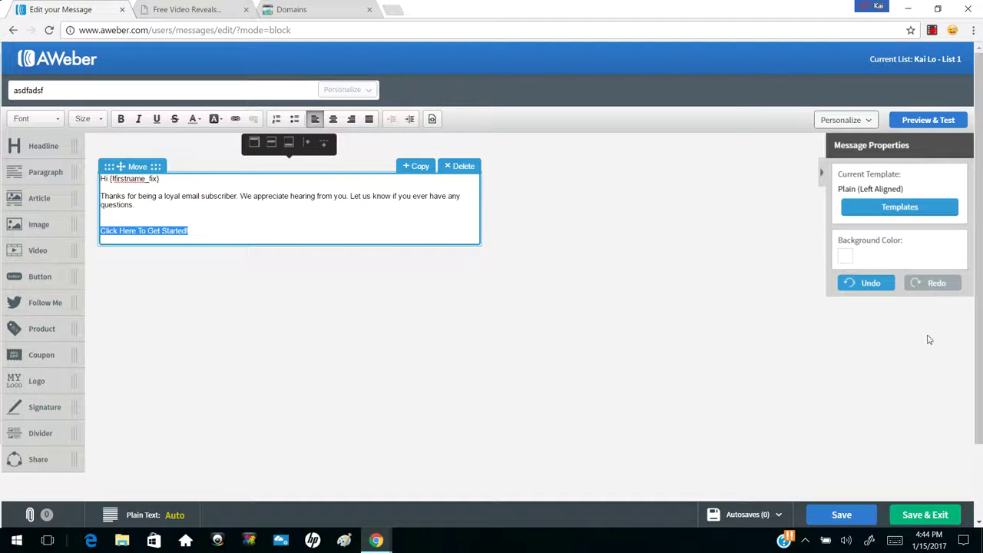
{"action": "left_click", "coordinate": [921, 513]}
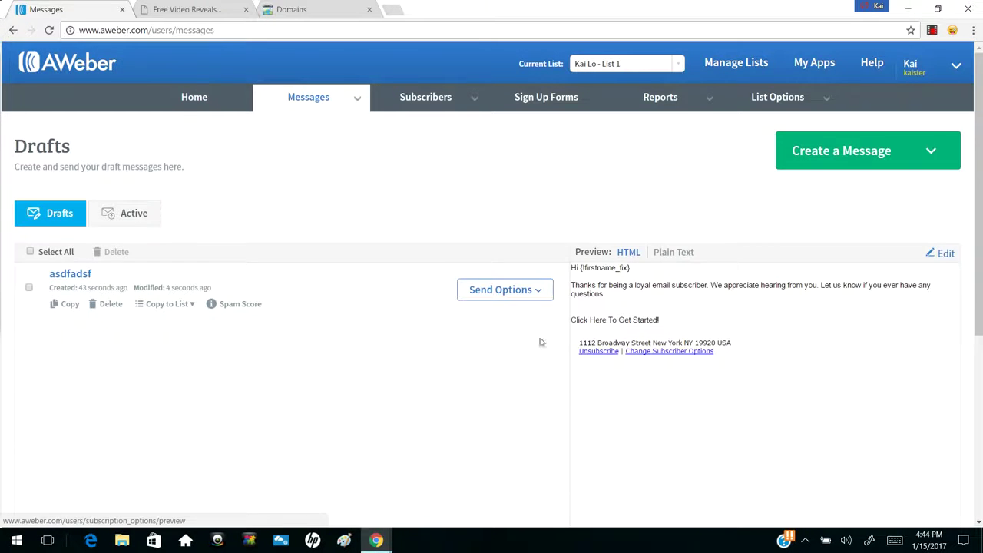
Schedule the 'asdfadsf' draft as a broadcast, keeping All Subscribers as the recipient segment
{"action": "left_click", "coordinate": [514, 291]}
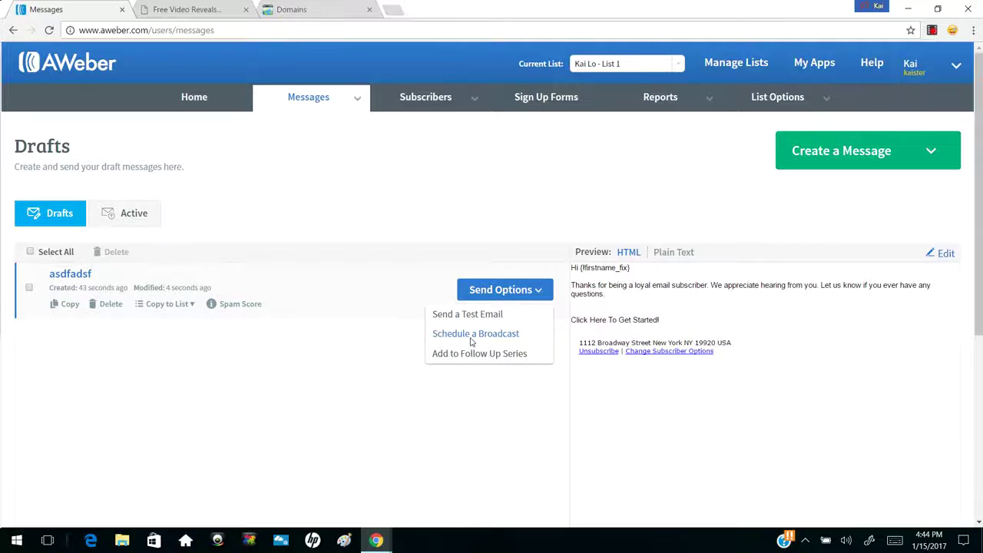
{"action": "left_click", "coordinate": [474, 335]}
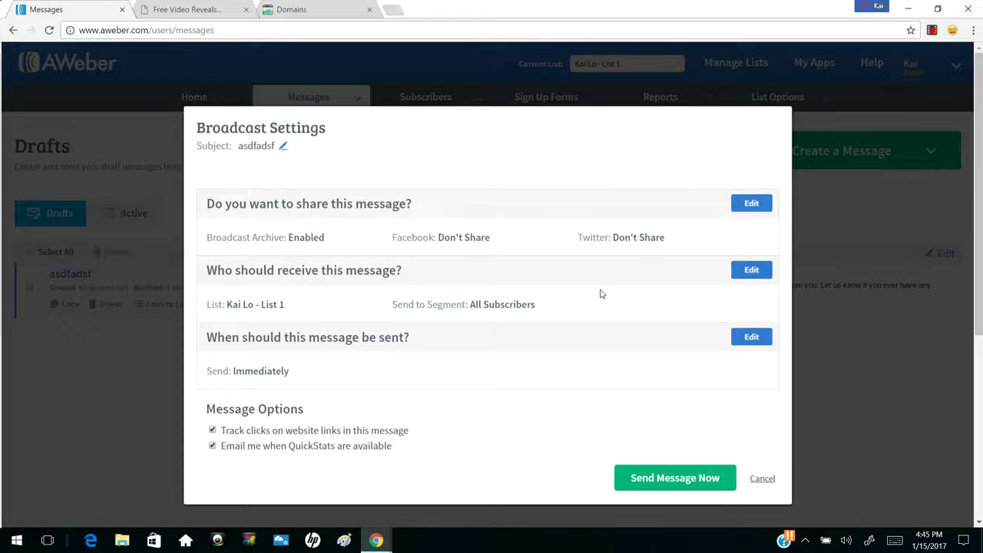
{"action": "left_click", "coordinate": [751, 273]}
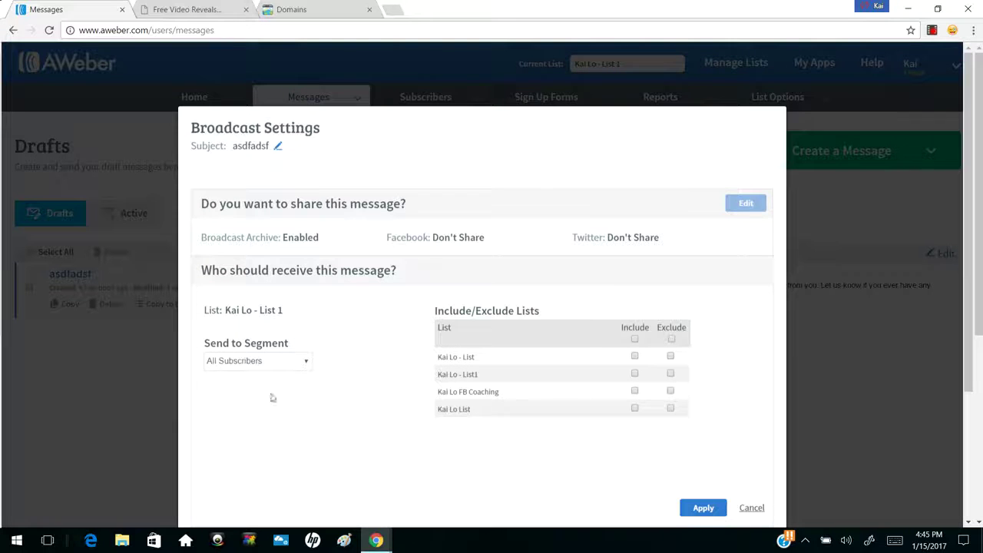
{"action": "left_click", "coordinate": [269, 366]}
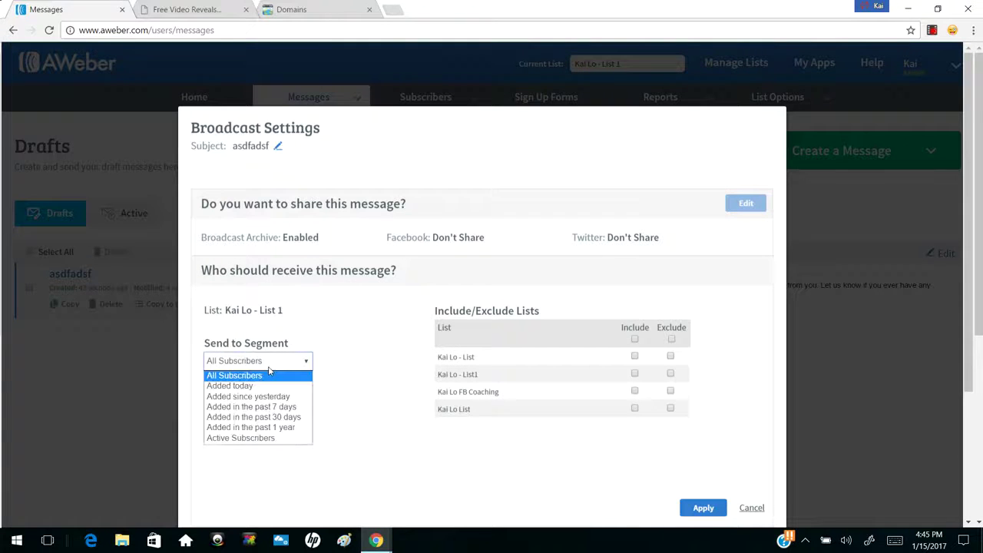
{"action": "left_click", "coordinate": [269, 372]}
{"action": "left_click", "coordinate": [269, 366]}
{"action": "left_click", "coordinate": [269, 361]}
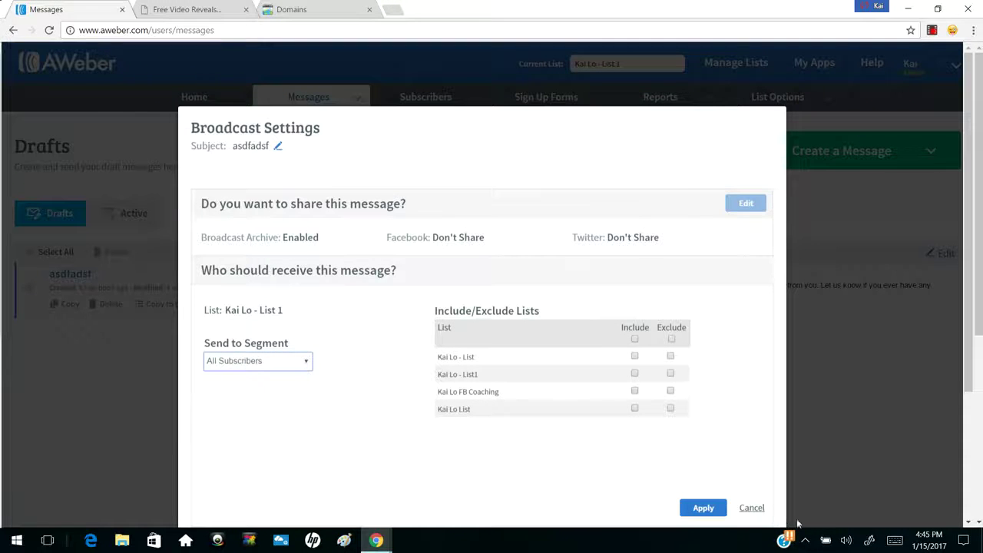
Discard recipient edits, send the broadcast now, then cancel it back to drafts
{"action": "left_click", "coordinate": [751, 507]}
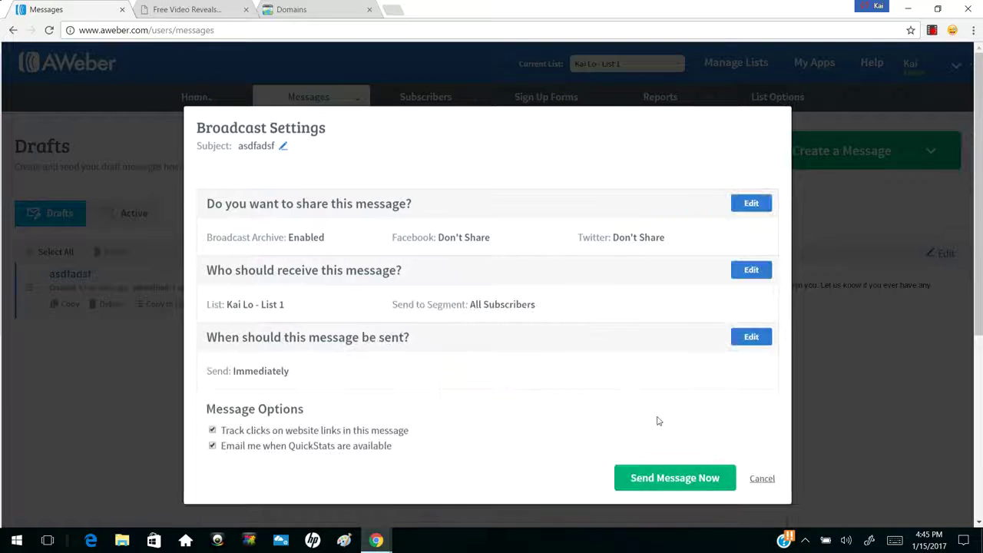
{"action": "left_click", "coordinate": [672, 478]}
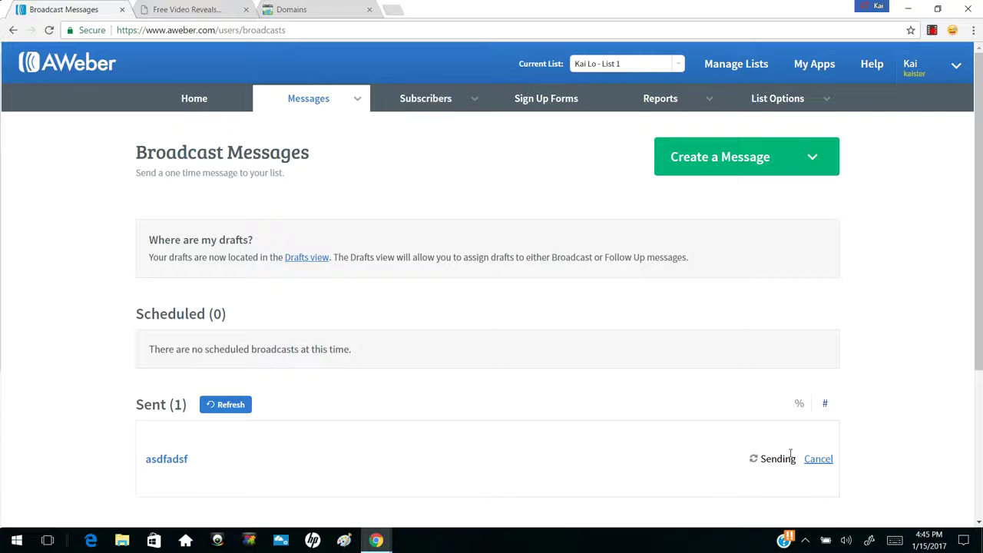
{"action": "left_click", "coordinate": [817, 459]}
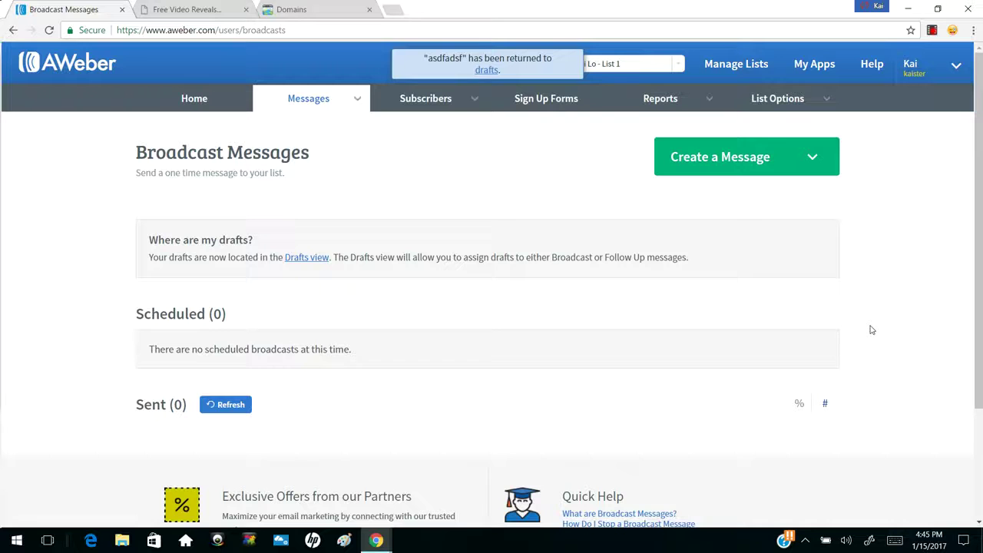
In Sign Up Forms, switch to List1 and open the Free Video Reveals form's design
{"action": "left_click", "coordinate": [549, 105]}
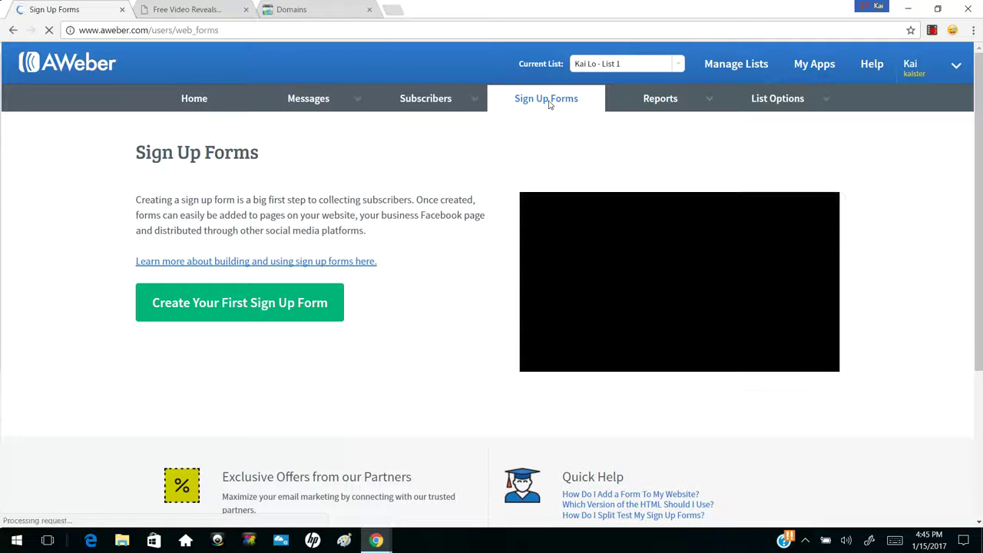
{"action": "left_click", "coordinate": [619, 65]}
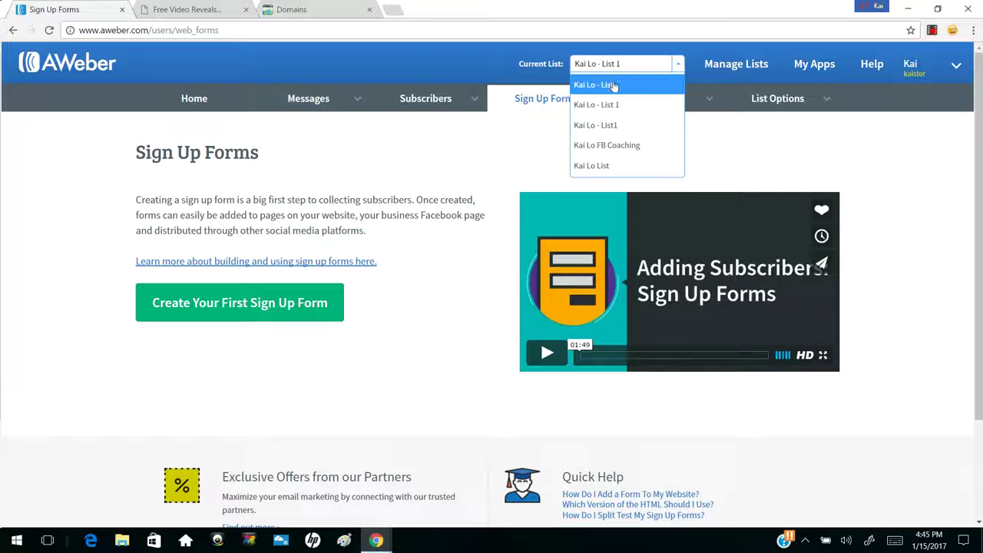
{"action": "left_click", "coordinate": [614, 86]}
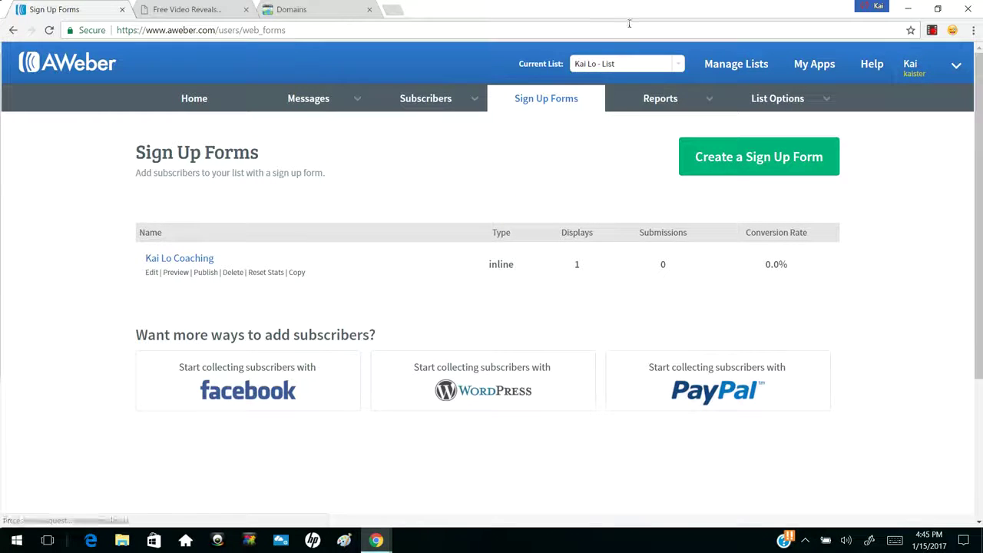
{"action": "left_click", "coordinate": [622, 63]}
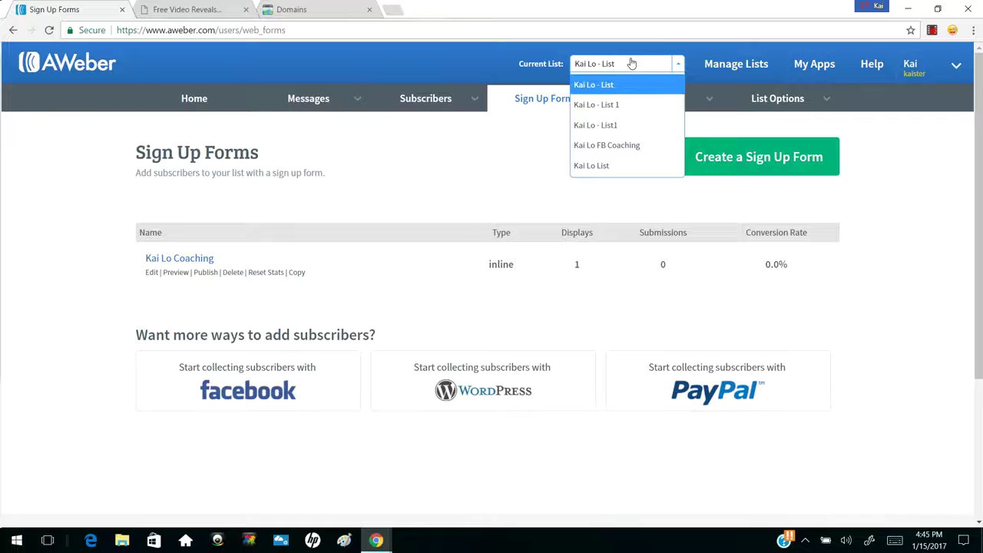
{"action": "left_click", "coordinate": [631, 125]}
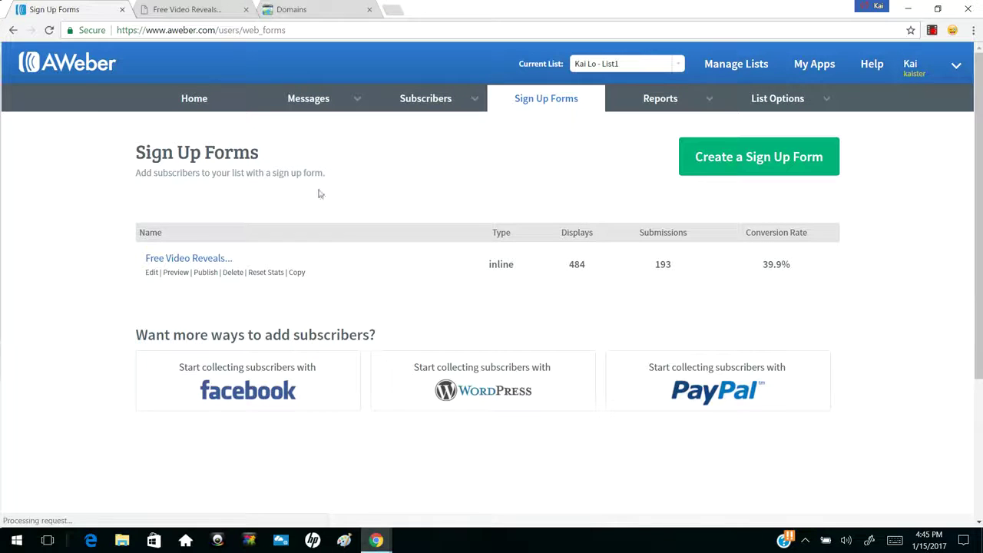
{"action": "left_click", "coordinate": [173, 261]}
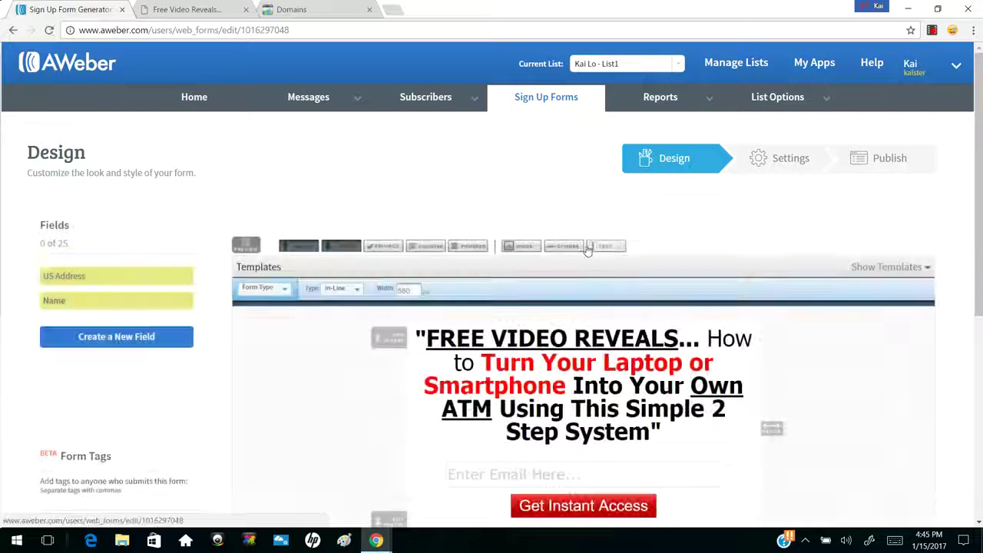
Check the hosted Free Video Reveals page, revert the typed address kai-lo.com, and return to the editor
{"action": "scroll", "coordinate": [588, 251], "scroll_direction": "down", "scroll_amount": 3}
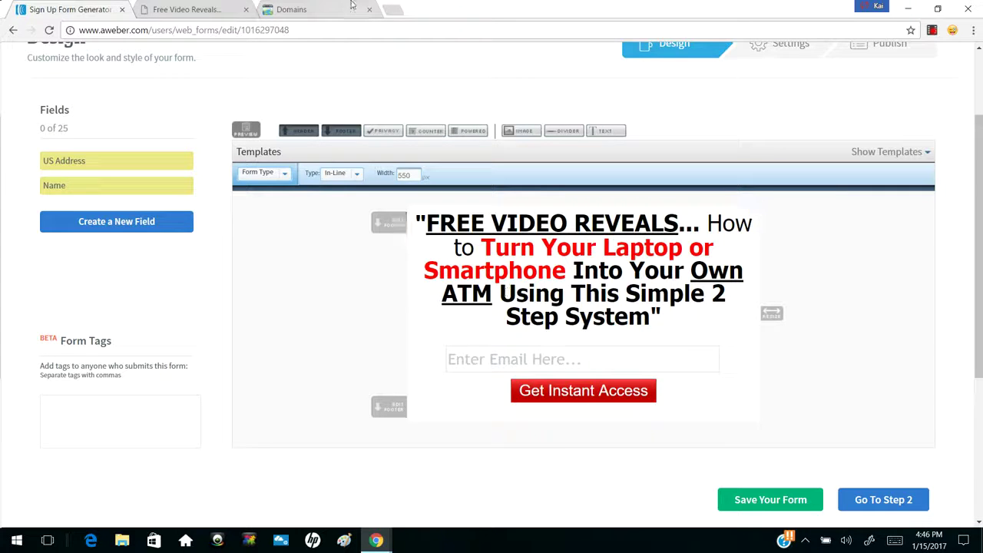
{"action": "left_click", "coordinate": [228, 9]}
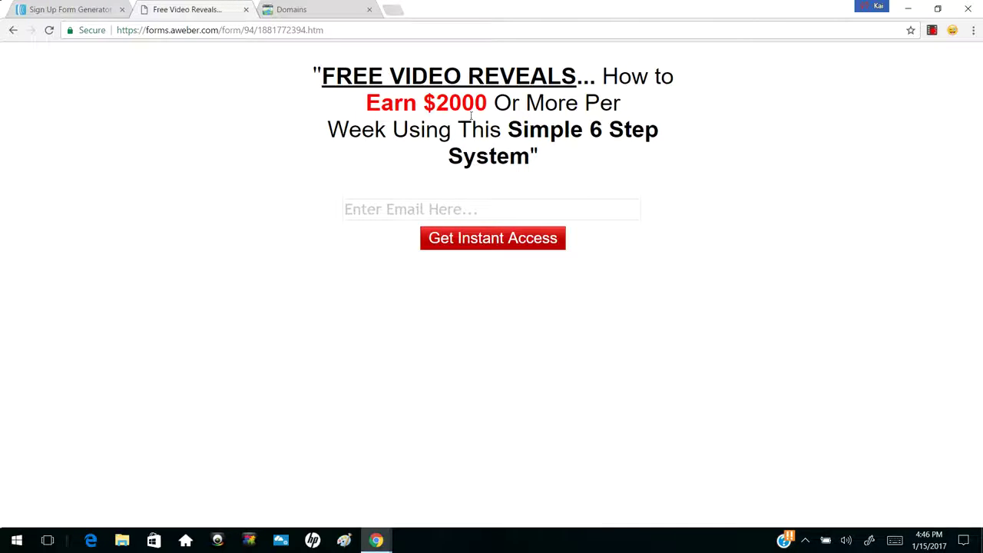
{"action": "left_click", "coordinate": [289, 31]}
{"action": "type", "text": "kai-lo.com"}
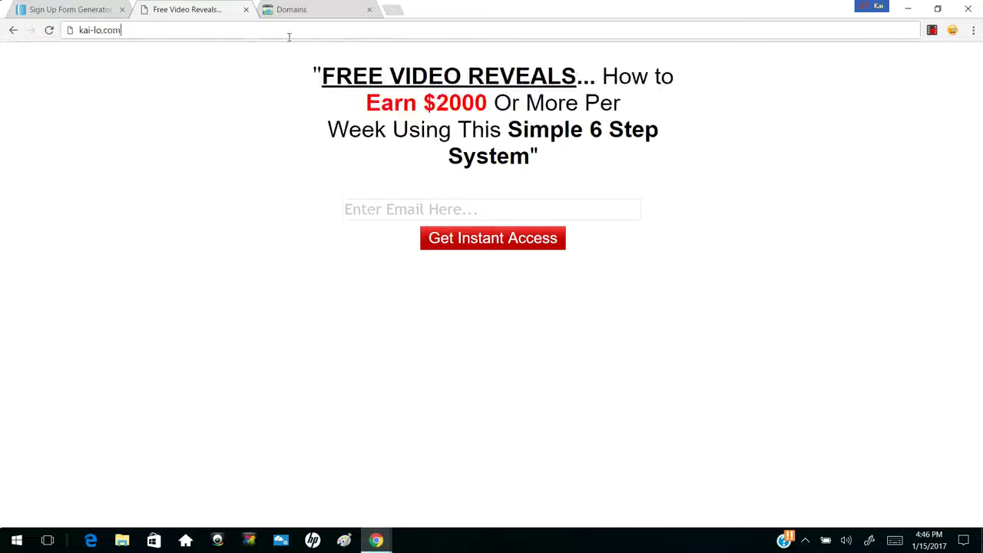
{"action": "key", "text": "Escape"}
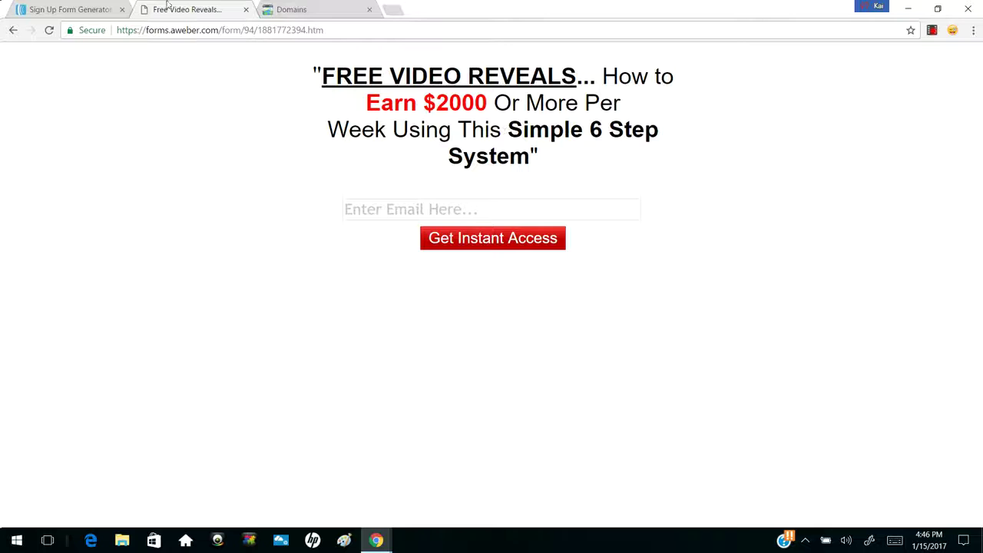
{"action": "left_click", "coordinate": [77, 9]}
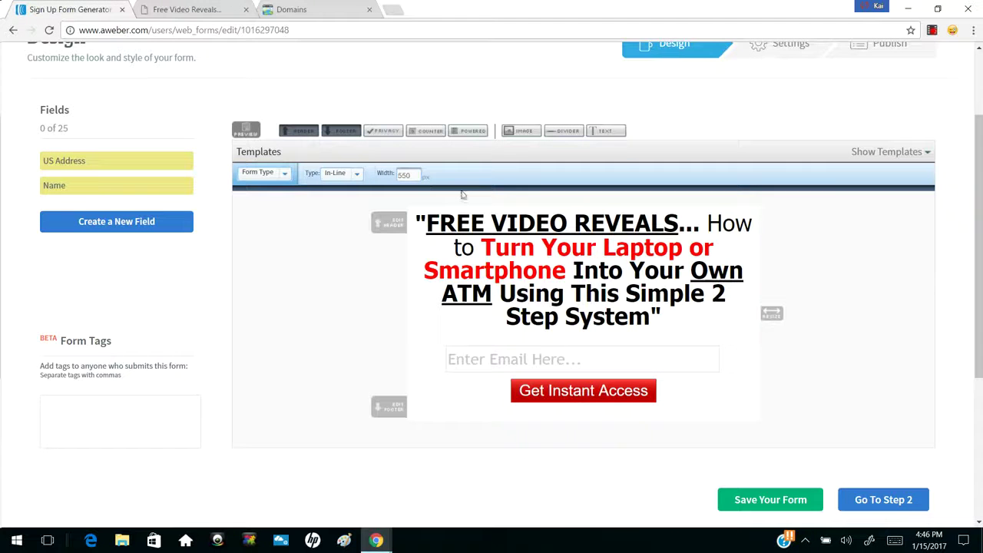
{"action": "left_click", "coordinate": [542, 261]}
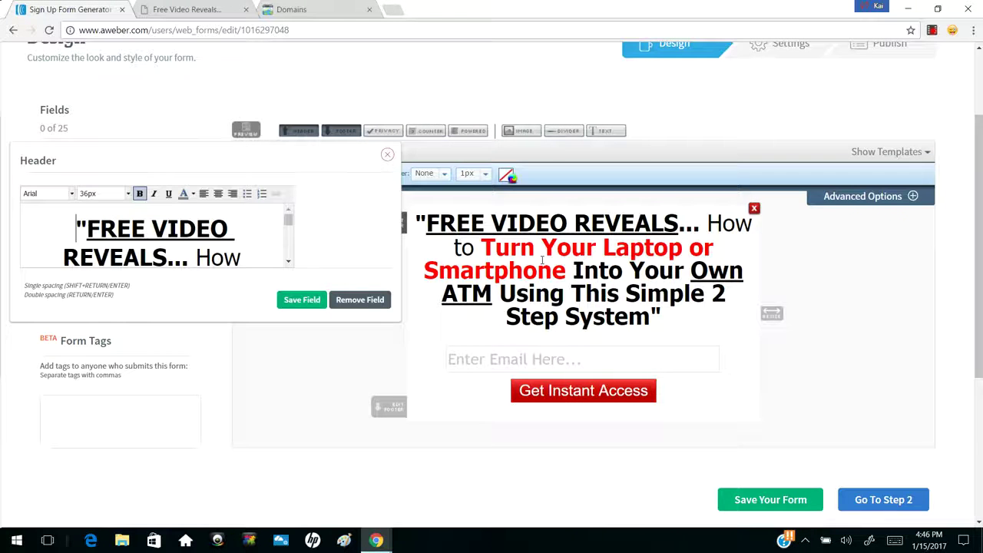
{"action": "left_click", "coordinate": [387, 155]}
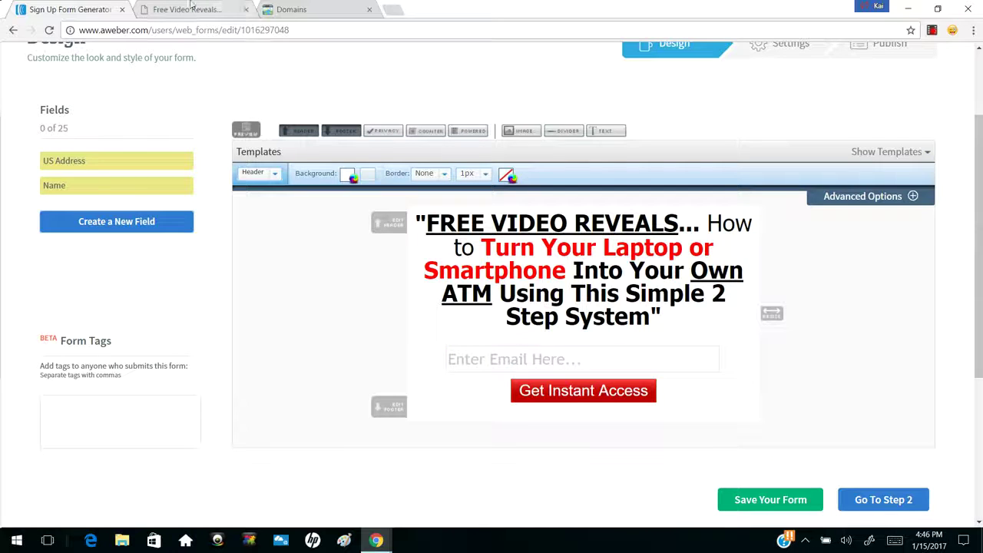
{"action": "left_click", "coordinate": [483, 240]}
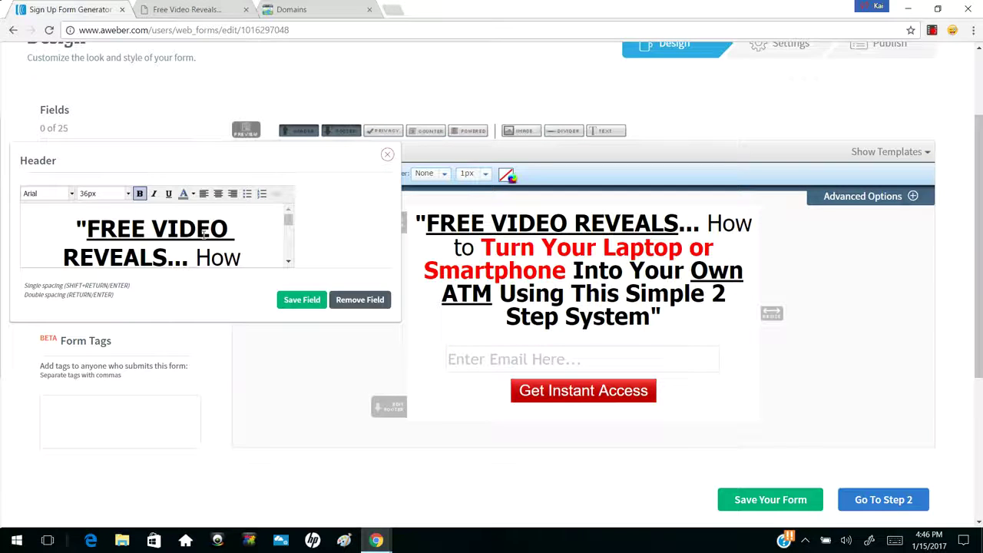
{"action": "left_click_drag", "start_coordinate": [94, 218], "coordinate": [177, 228]}
{"action": "left_click", "coordinate": [154, 229]}
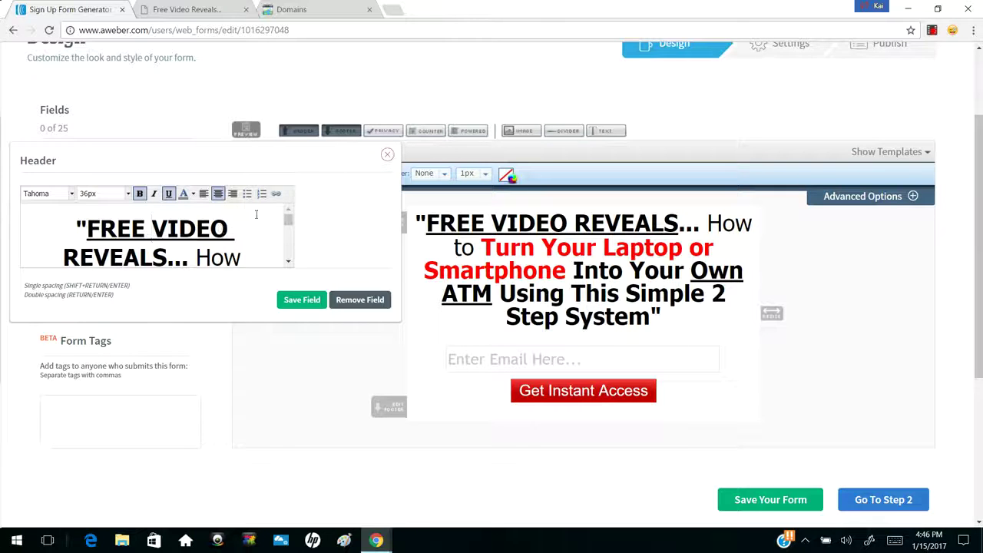
{"action": "left_click", "coordinate": [67, 194]}
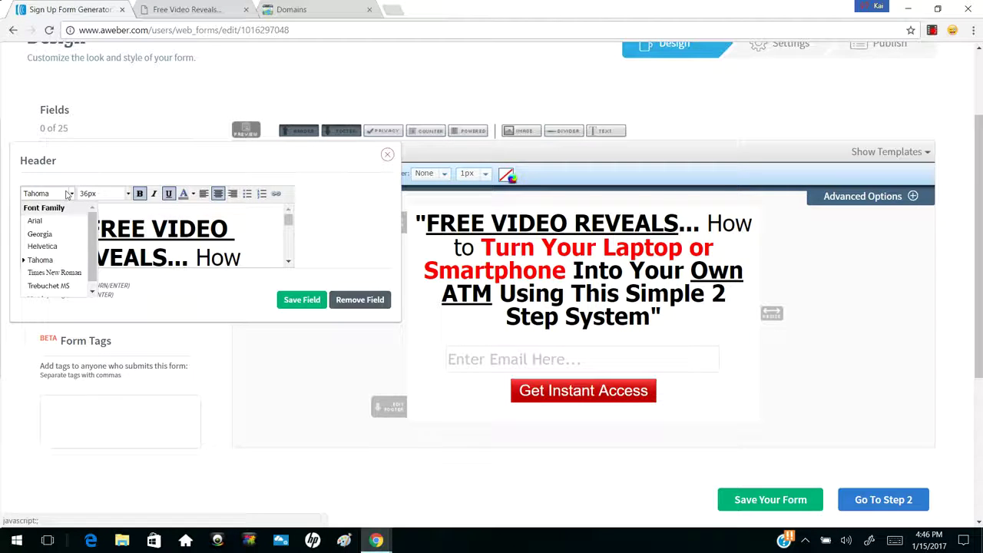
{"action": "left_click", "coordinate": [69, 195]}
{"action": "scroll", "coordinate": [280, 227], "scroll_direction": "down", "scroll_amount": 3}
{"action": "scroll", "coordinate": [281, 226], "scroll_direction": "up", "scroll_amount": 3}
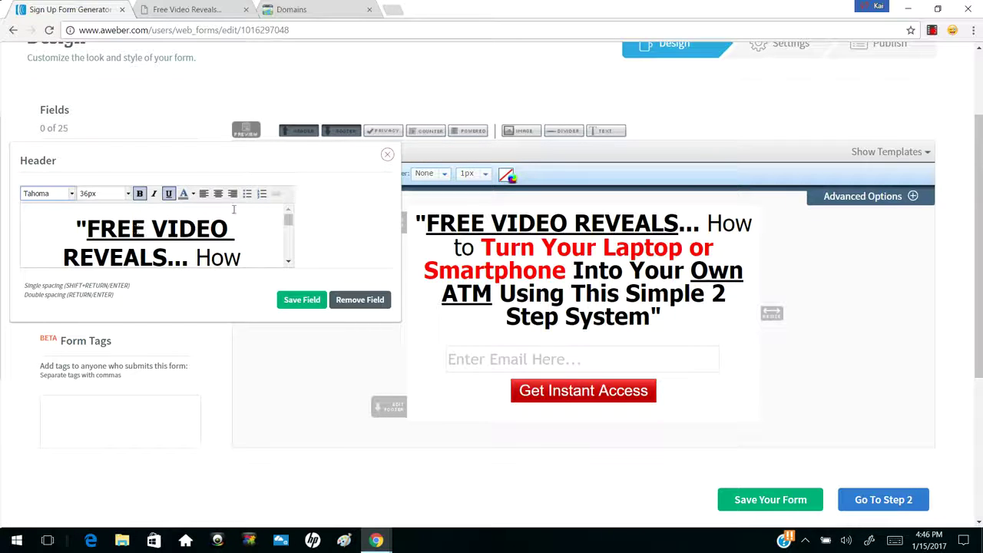
{"action": "left_click_drag", "start_coordinate": [288, 224], "coordinate": [288, 227]}
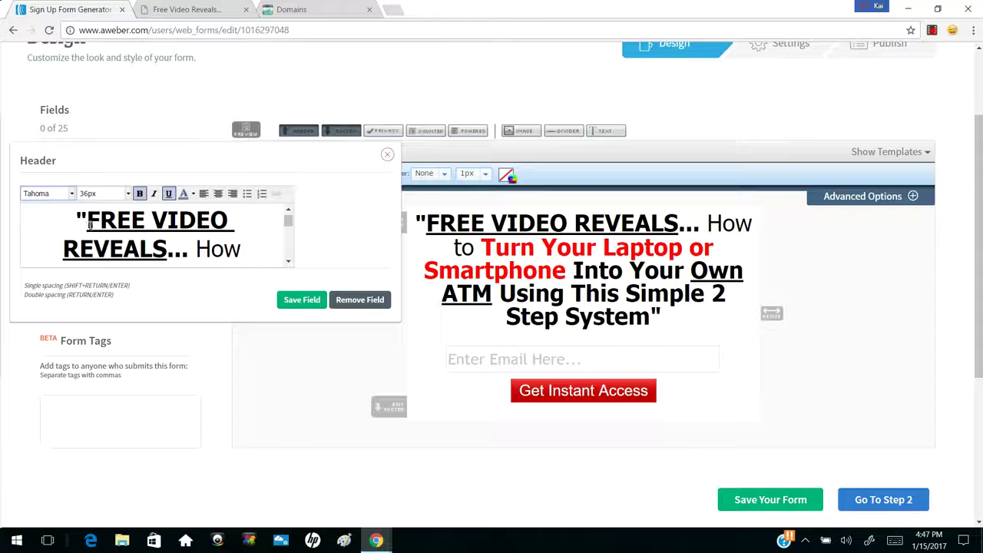
{"action": "left_click_drag", "start_coordinate": [288, 222], "coordinate": [287, 234]}
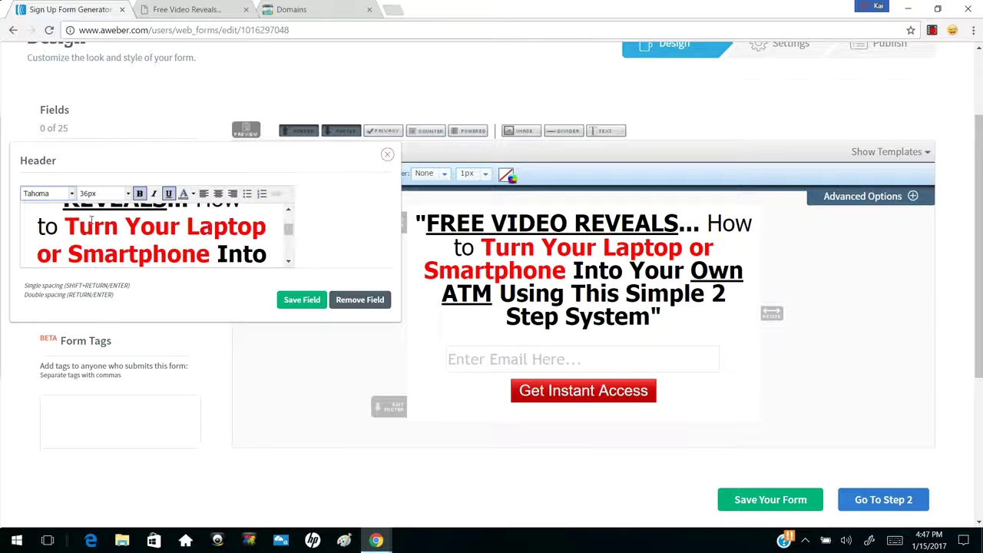
{"action": "left_click_drag", "start_coordinate": [66, 225], "coordinate": [205, 252]}
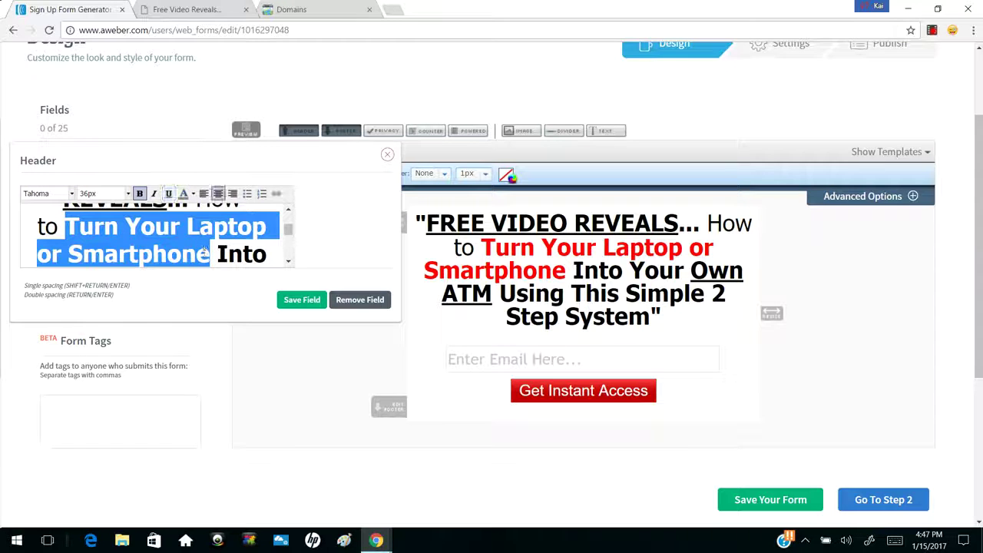
{"action": "left_click", "coordinate": [385, 155]}
{"action": "scroll", "coordinate": [463, 132], "scroll_direction": "up", "scroll_amount": 2}
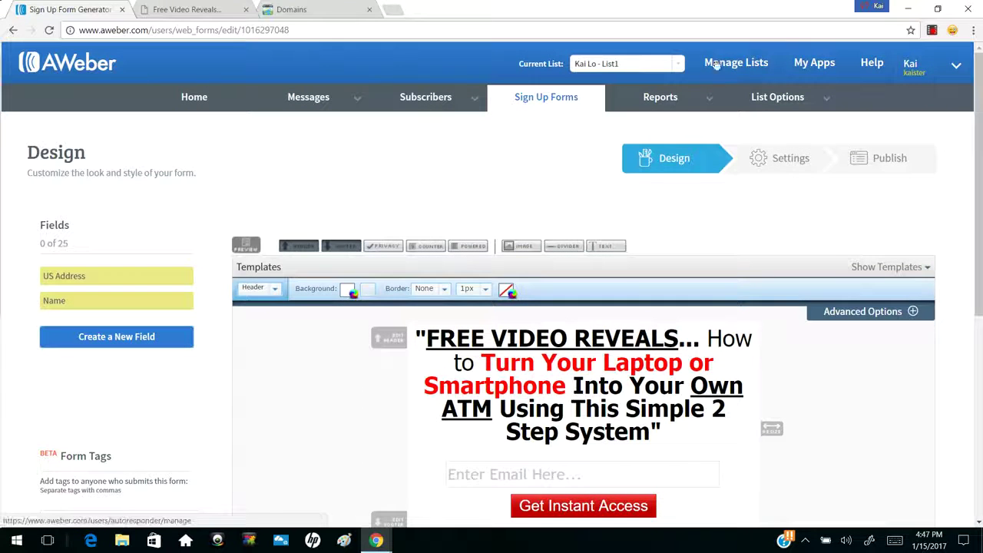
Switch to the other mailing list and open its Free Video Reveals form in Design
{"action": "left_click", "coordinate": [668, 64]}
{"action": "left_click", "coordinate": [624, 164]}
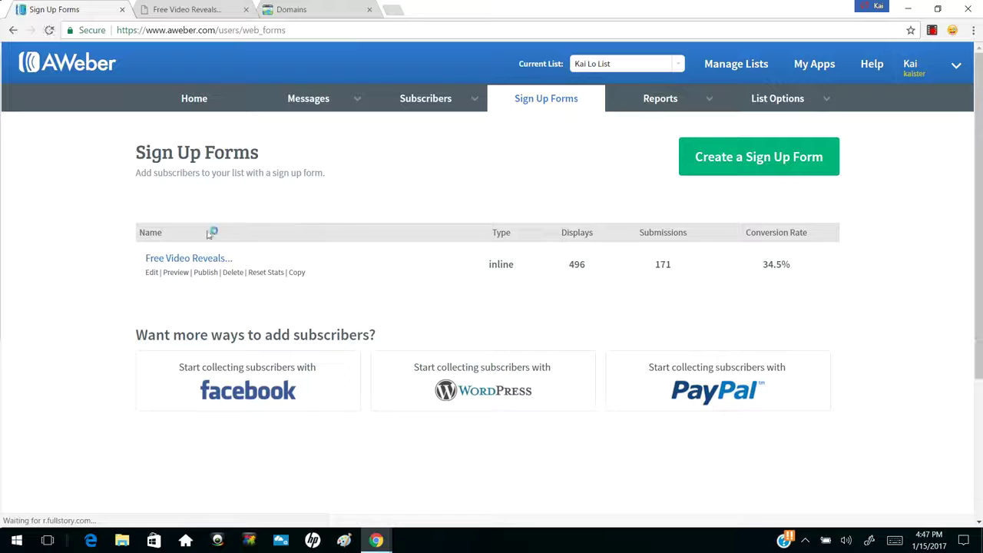
{"action": "left_click", "coordinate": [190, 259]}
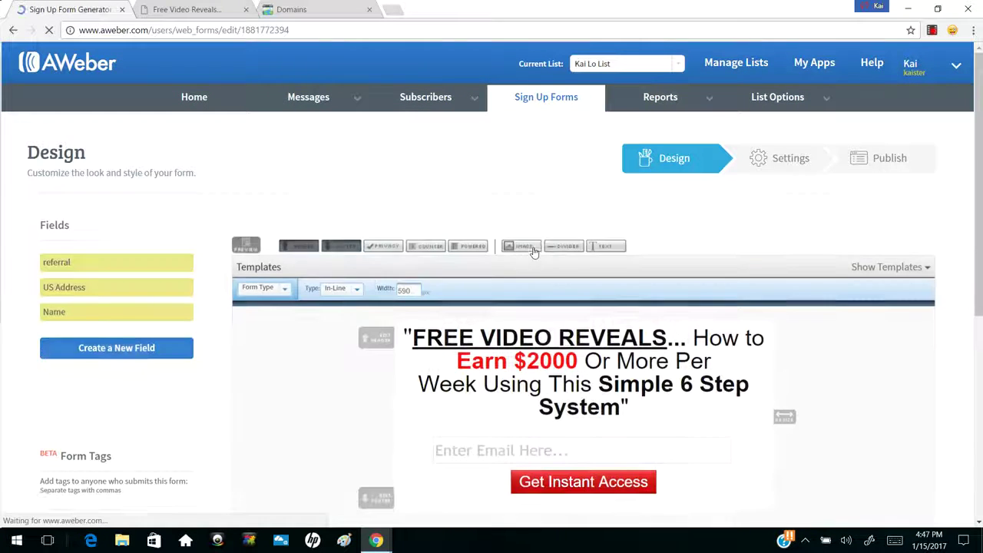
{"action": "scroll", "coordinate": [533, 250], "scroll_direction": "down", "scroll_amount": 1}
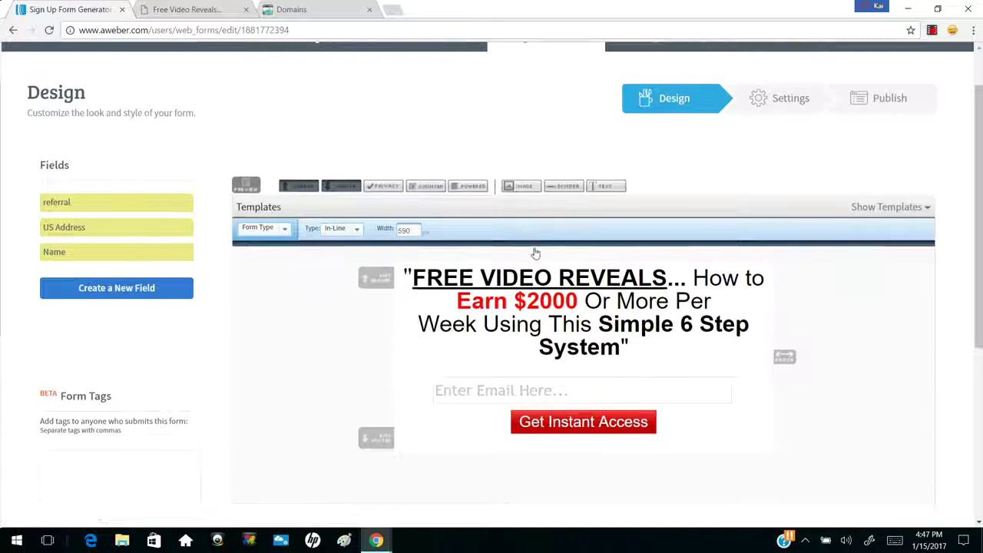
{"action": "left_click", "coordinate": [599, 305]}
{"action": "left_click_drag", "start_coordinate": [897, 213], "coordinate": [292, 223]}
{"action": "left_click_drag", "start_coordinate": [261, 291], "coordinate": [392, 317]}
{"action": "left_click", "coordinate": [333, 292]}
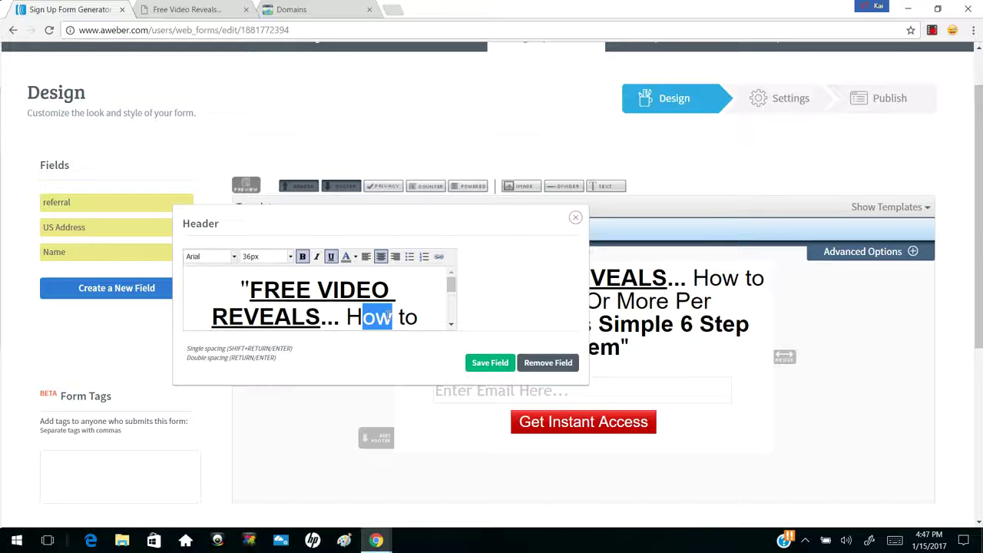
{"action": "left_click", "coordinate": [375, 316]}
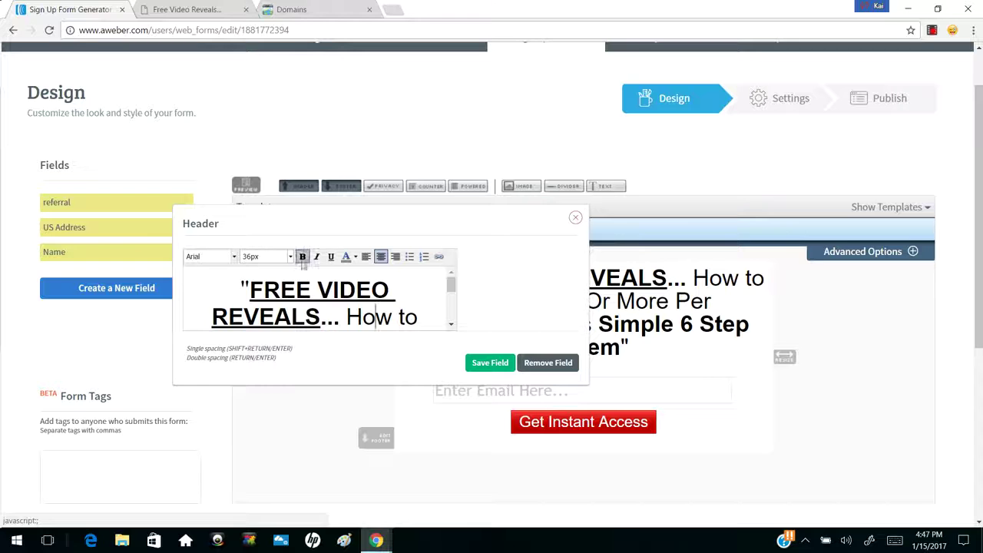
{"action": "left_click_drag", "start_coordinate": [243, 287], "coordinate": [340, 316]}
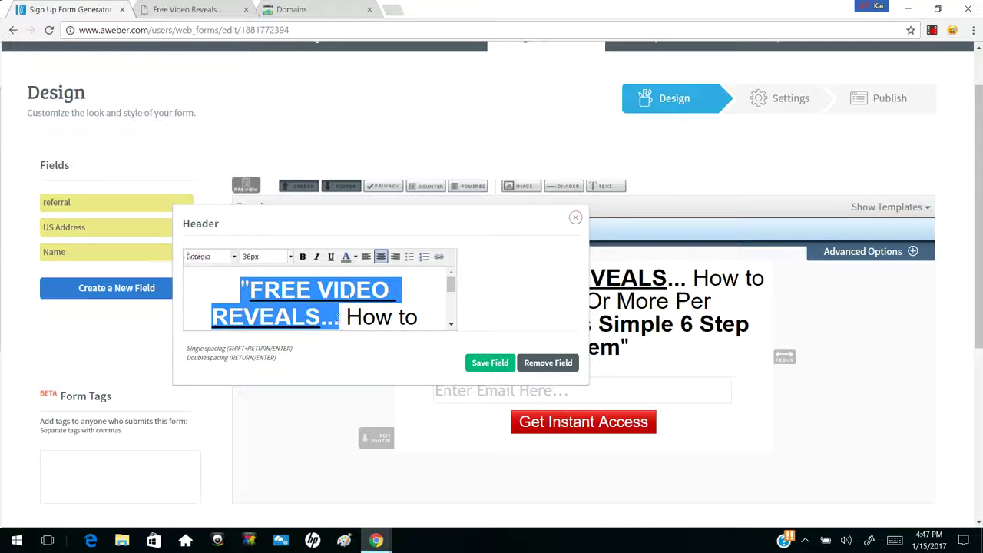
{"action": "left_click", "coordinate": [354, 257]}
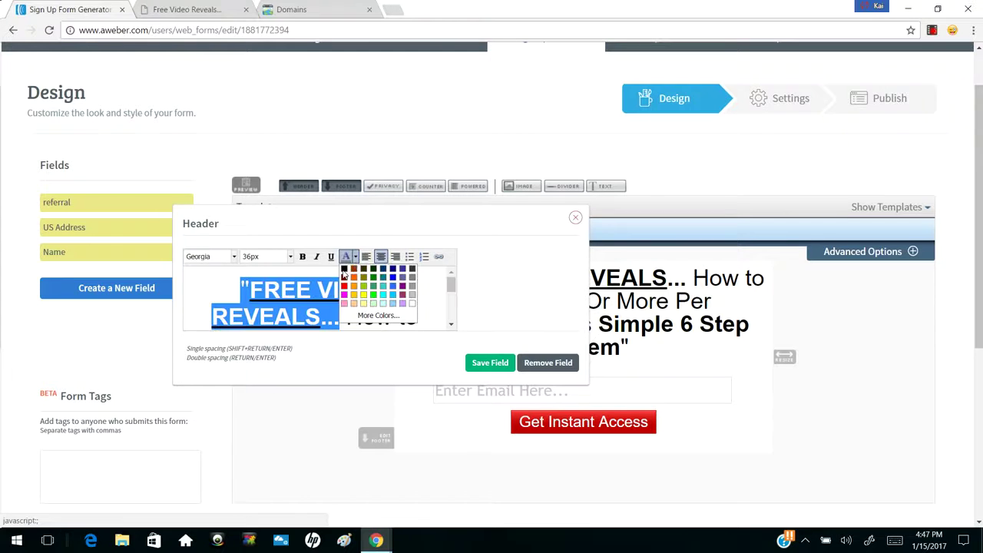
{"action": "left_click", "coordinate": [343, 274]}
{"action": "left_click", "coordinate": [380, 290]}
{"action": "left_click_drag", "start_coordinate": [335, 319], "coordinate": [243, 288]}
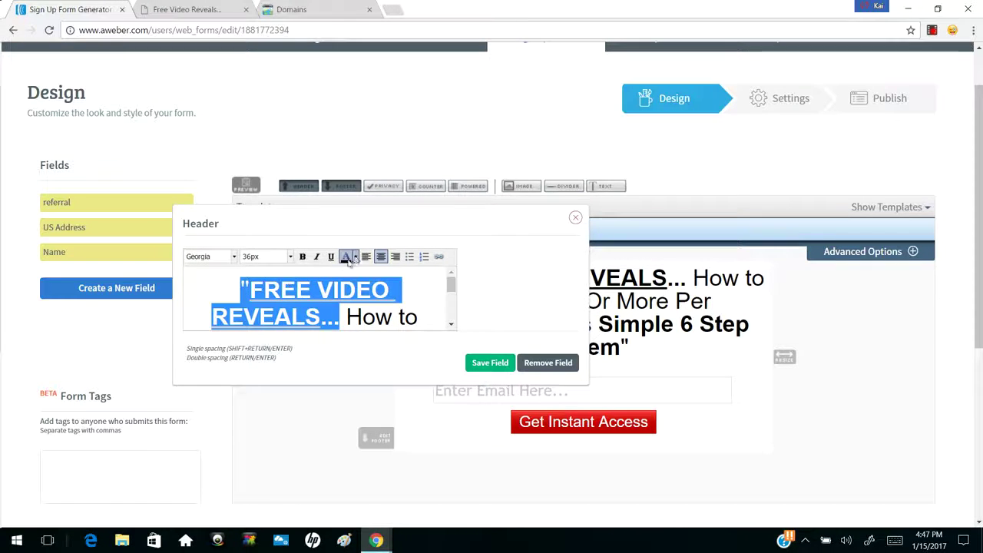
{"action": "left_click", "coordinate": [355, 300]}
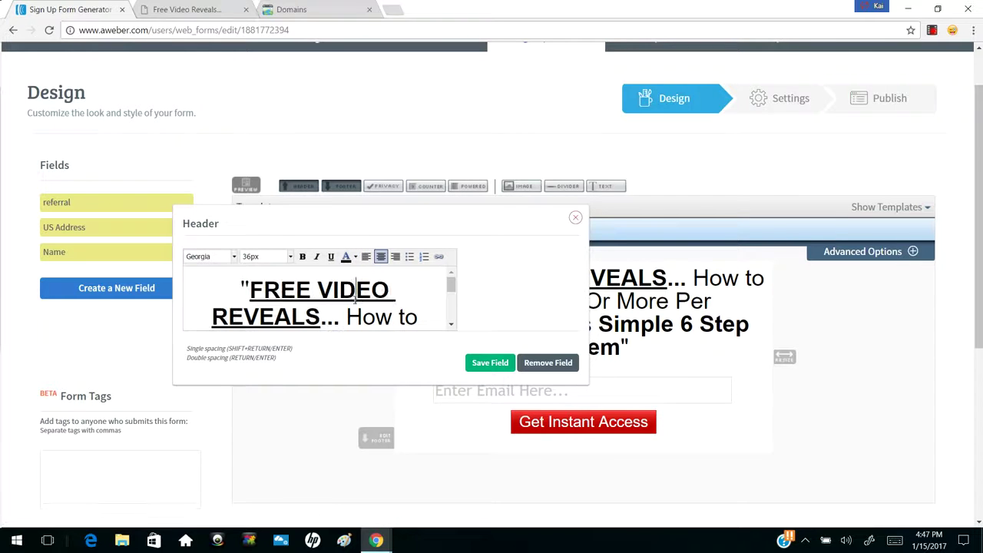
{"action": "left_click", "coordinate": [451, 324]}
{"action": "left_click", "coordinate": [450, 324]}
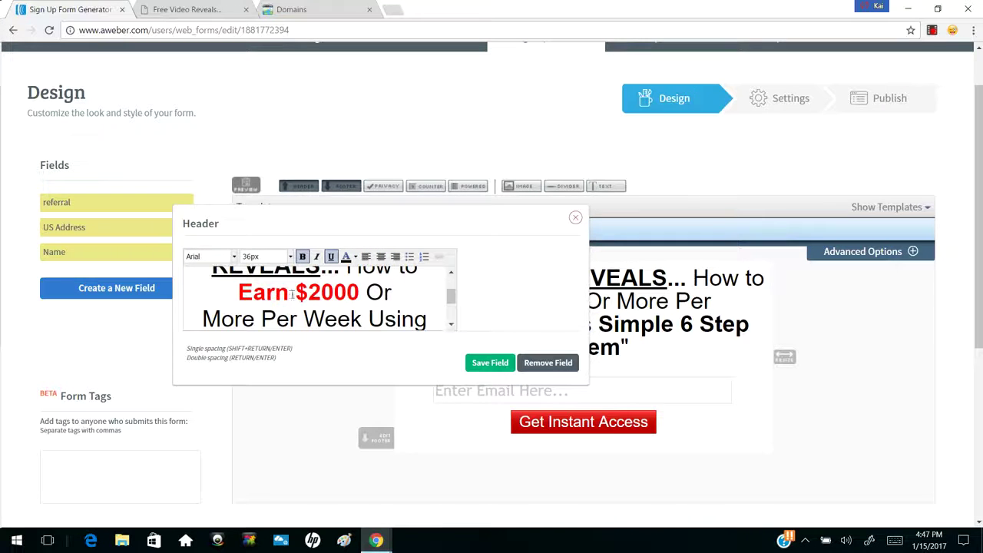
{"action": "left_click_drag", "start_coordinate": [238, 292], "coordinate": [346, 293]}
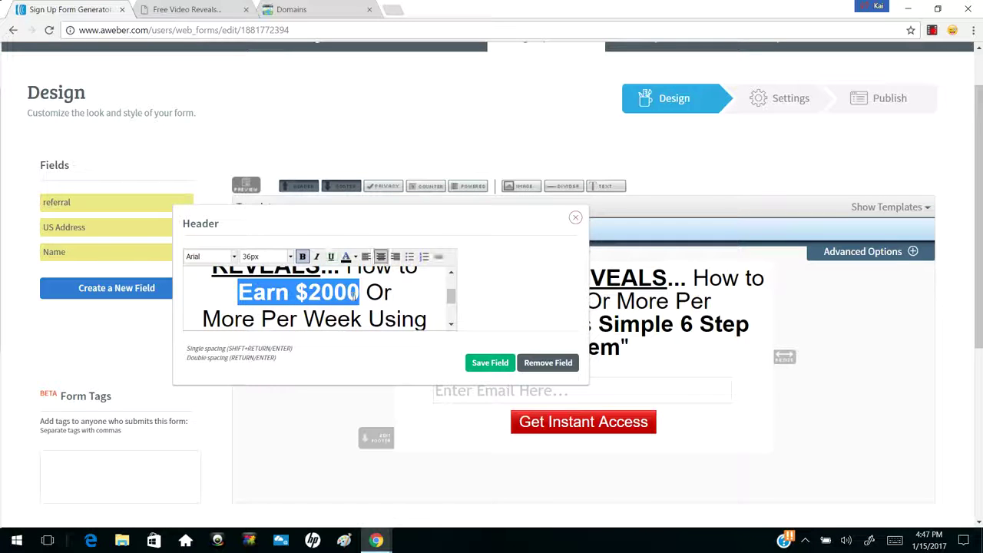
{"action": "left_click", "coordinate": [355, 256]}
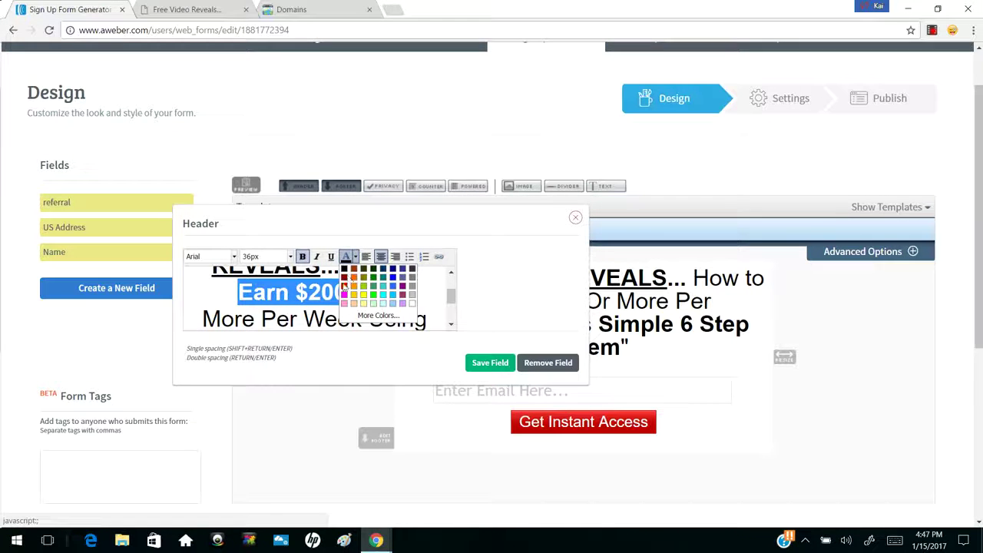
{"action": "left_click", "coordinate": [344, 286]}
{"action": "left_click", "coordinate": [346, 258]}
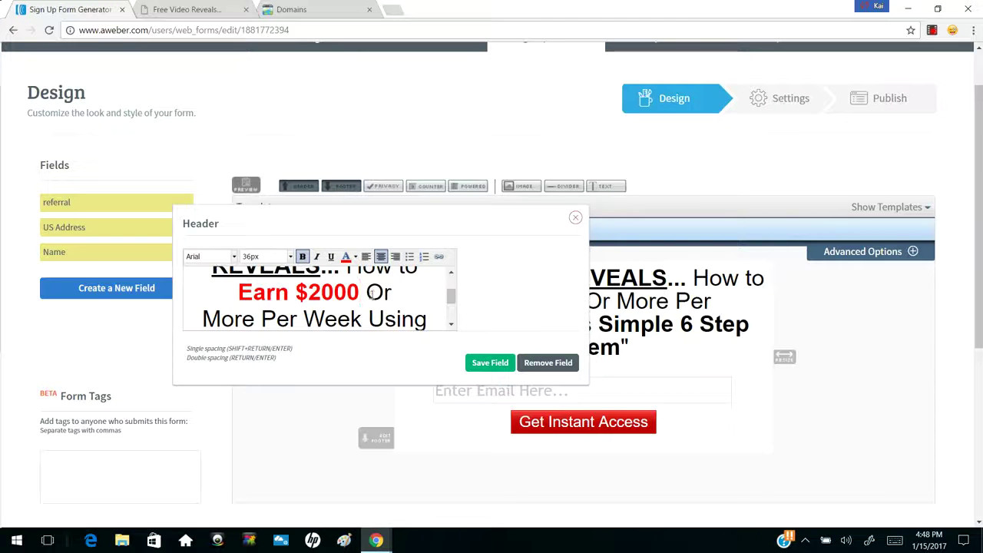
{"action": "left_click_drag", "start_coordinate": [366, 291], "coordinate": [381, 292]}
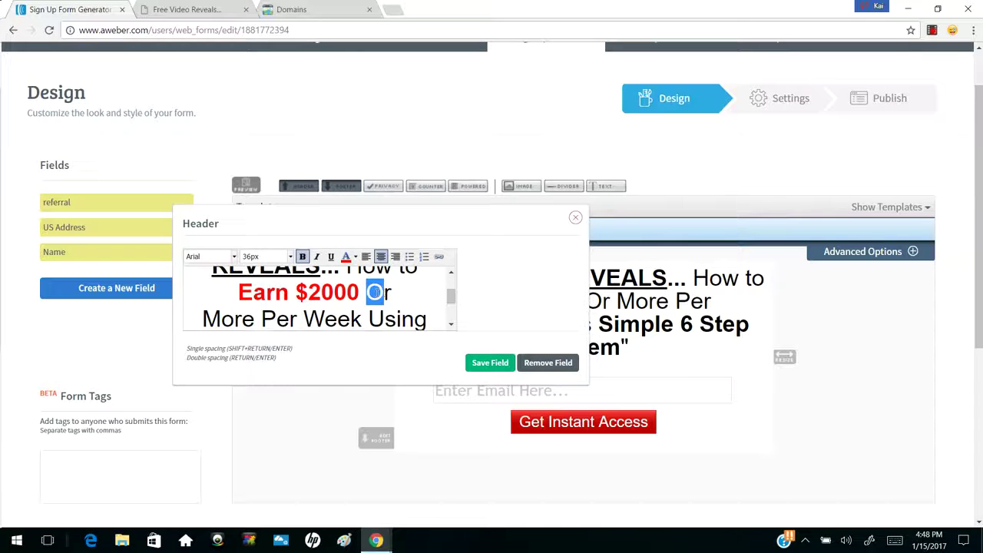
{"action": "left_click", "coordinate": [372, 292]}
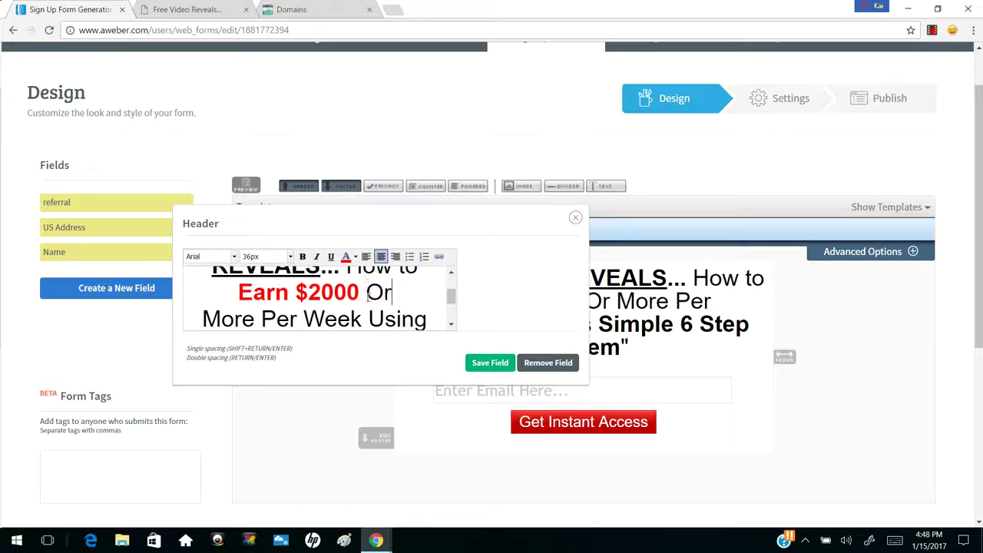
{"action": "left_click_drag", "start_coordinate": [451, 295], "coordinate": [452, 312]}
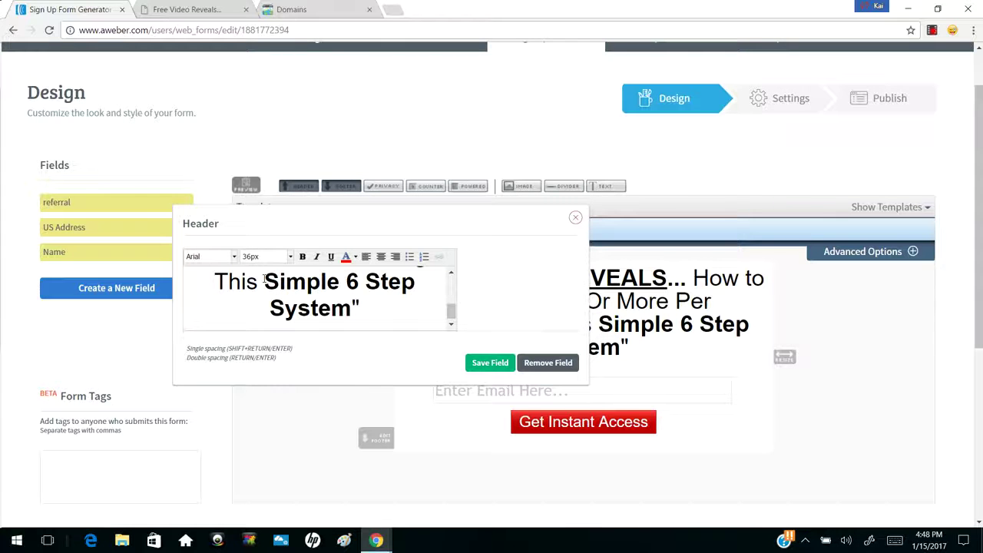
{"action": "left_click_drag", "start_coordinate": [265, 282], "coordinate": [341, 298]}
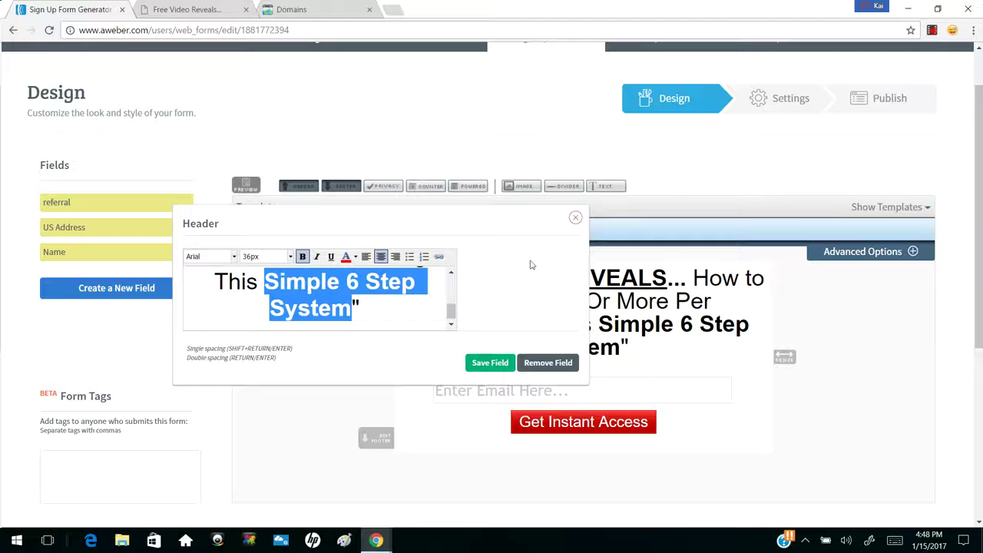
{"action": "left_click", "coordinate": [575, 218]}
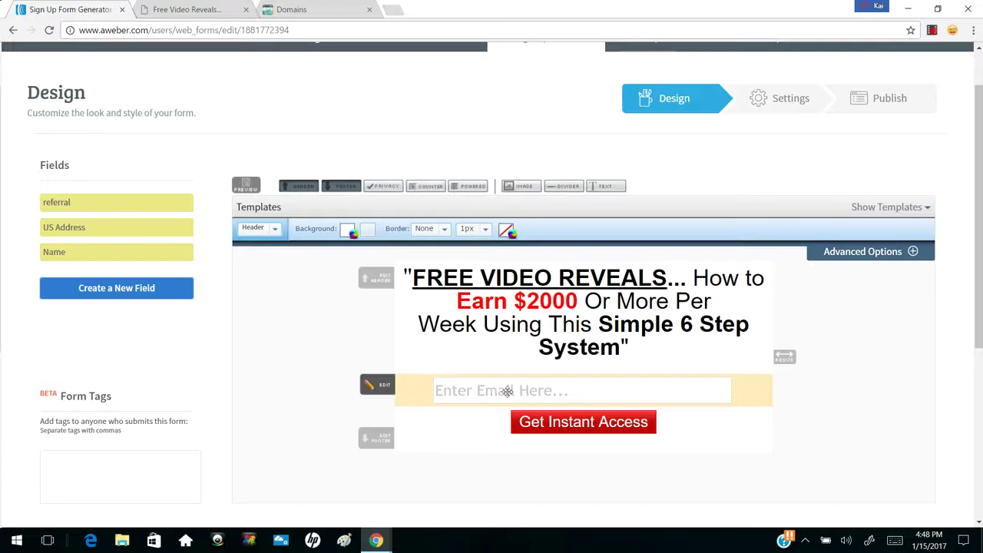
Clear the email field's label, keep the 'Enter Email Here...' placeholder, and close its settings
{"action": "left_click", "coordinate": [491, 389]}
{"action": "left_click", "coordinate": [254, 363]}
{"action": "type", "text": "fasdfasdf"}
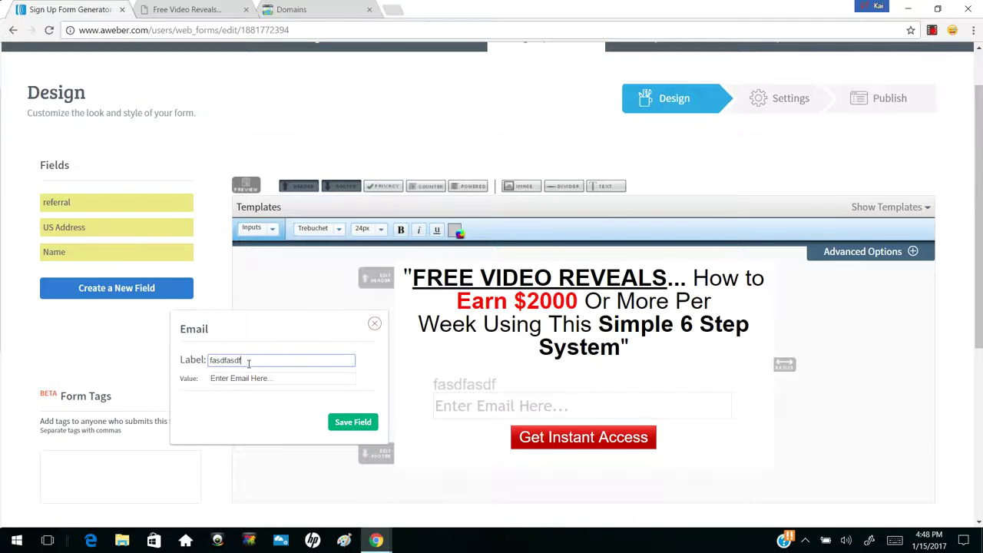
{"action": "key", "text": "BackSpace"}
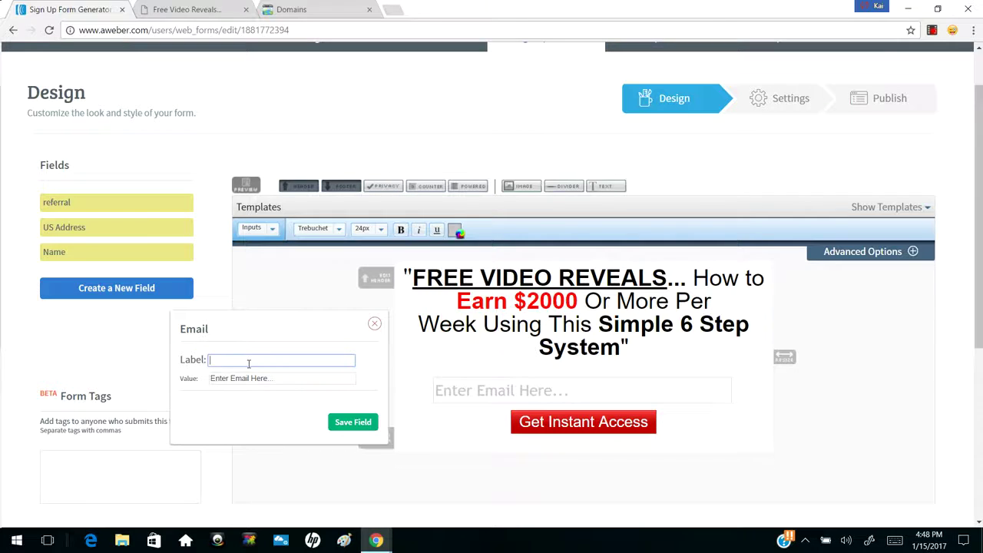
{"action": "left_click", "coordinate": [284, 376]}
{"action": "left_click_drag", "start_coordinate": [296, 379], "coordinate": [206, 388]}
{"action": "left_click", "coordinate": [248, 377]}
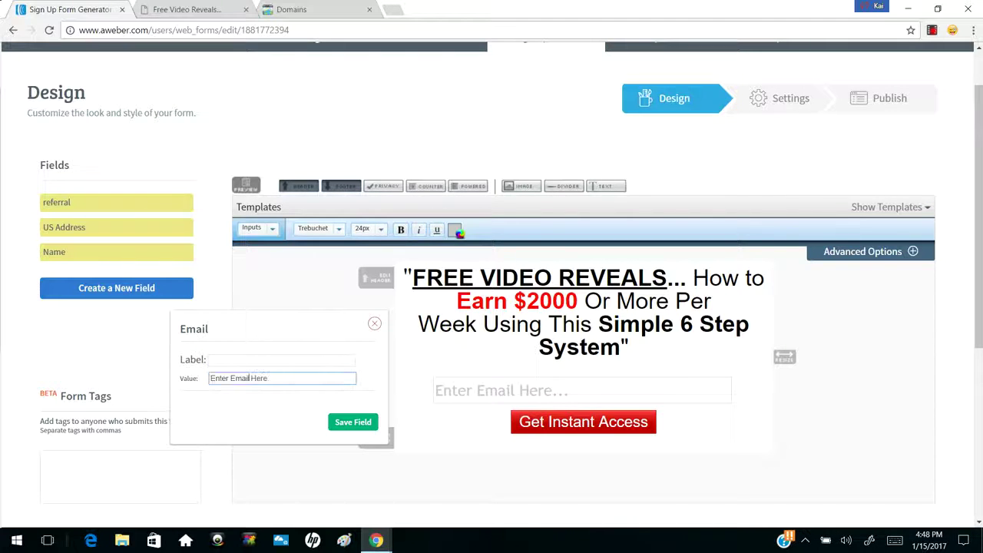
{"action": "left_click", "coordinate": [188, 387]}
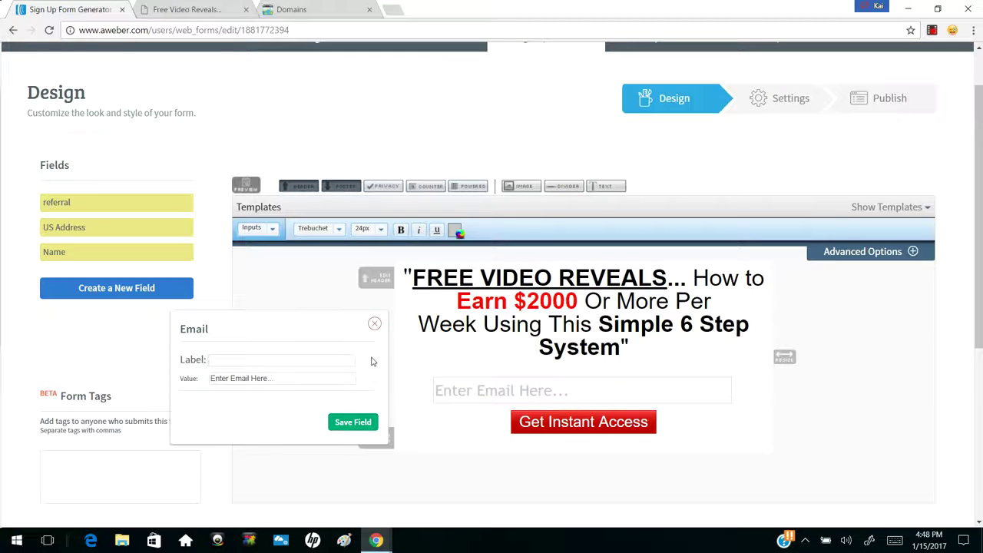
{"action": "left_click", "coordinate": [373, 326]}
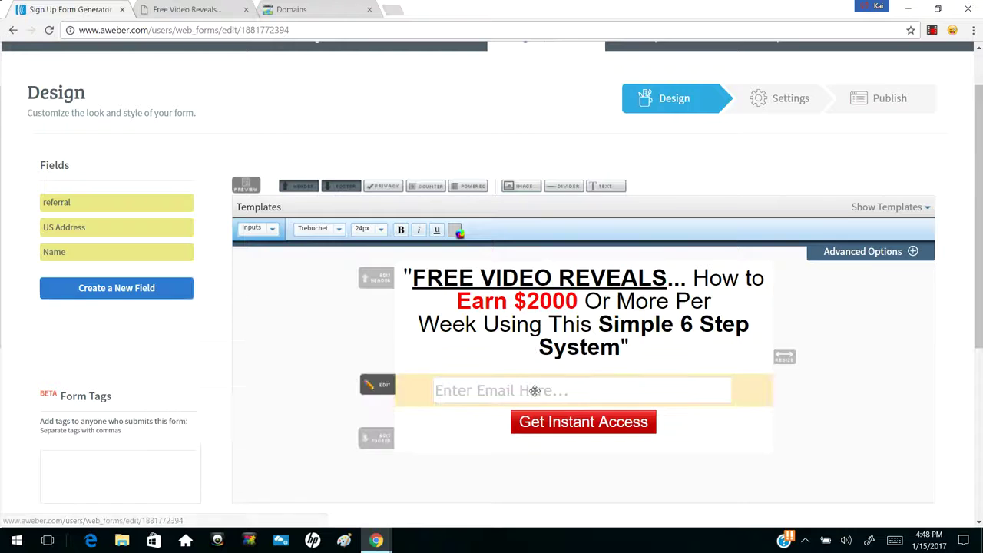
Open the submit button's settings and review its Get Instant Access label
{"action": "left_click", "coordinate": [580, 427]}
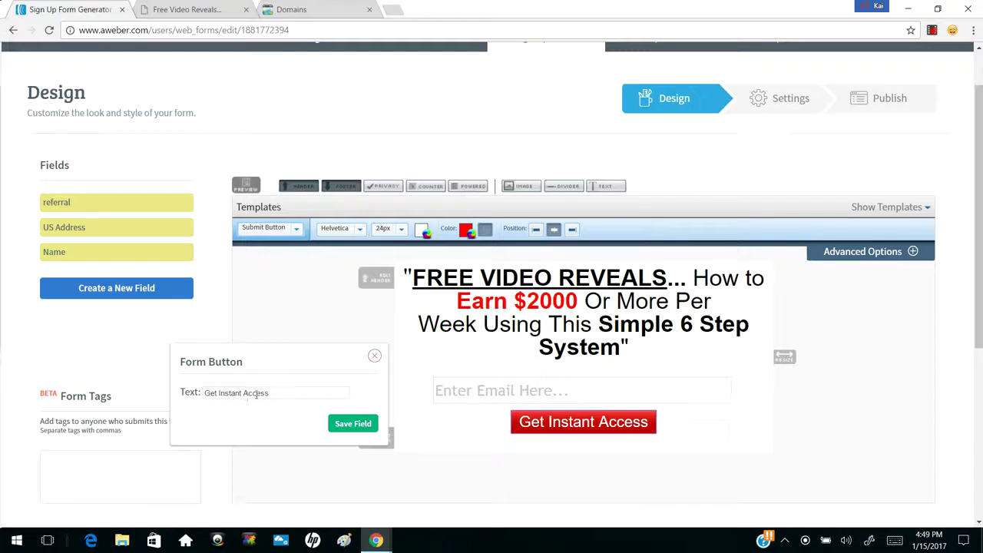
{"action": "left_click_drag", "start_coordinate": [317, 393], "coordinate": [190, 399]}
{"action": "left_click", "coordinate": [302, 400]}
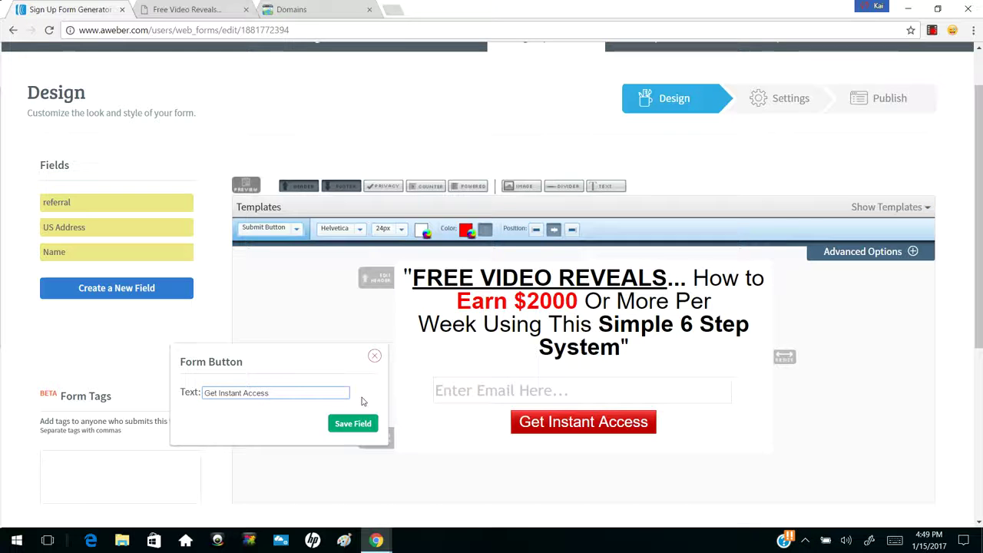
{"action": "left_click", "coordinate": [374, 356]}
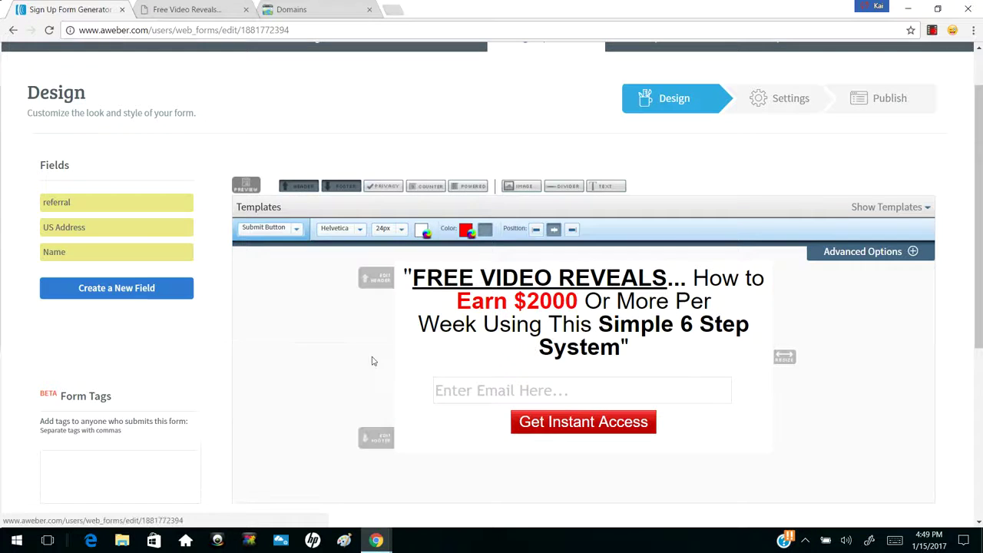
Check the button colour is red ff0000 in the colour picker, keep it, and close the settings
{"action": "left_click", "coordinate": [565, 419]}
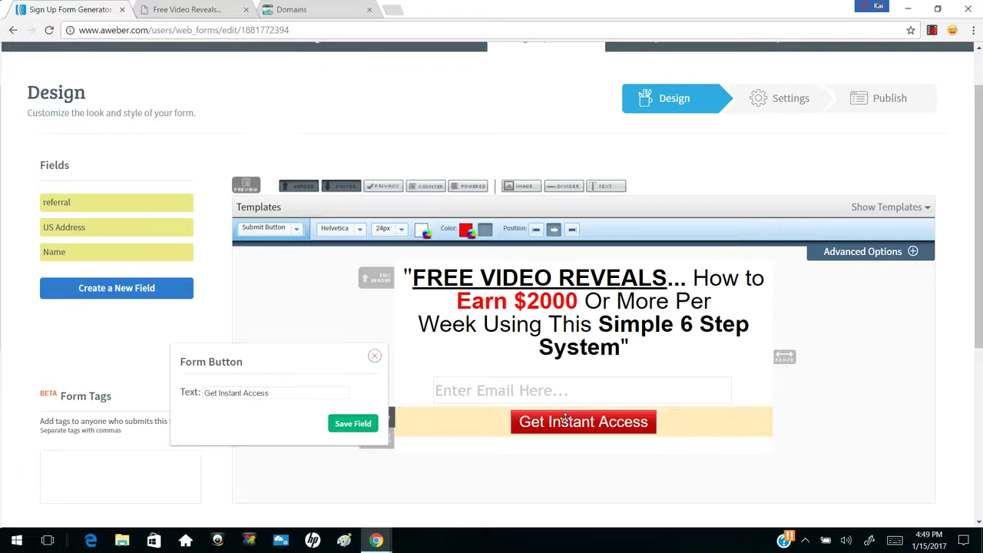
{"action": "left_click", "coordinate": [464, 232]}
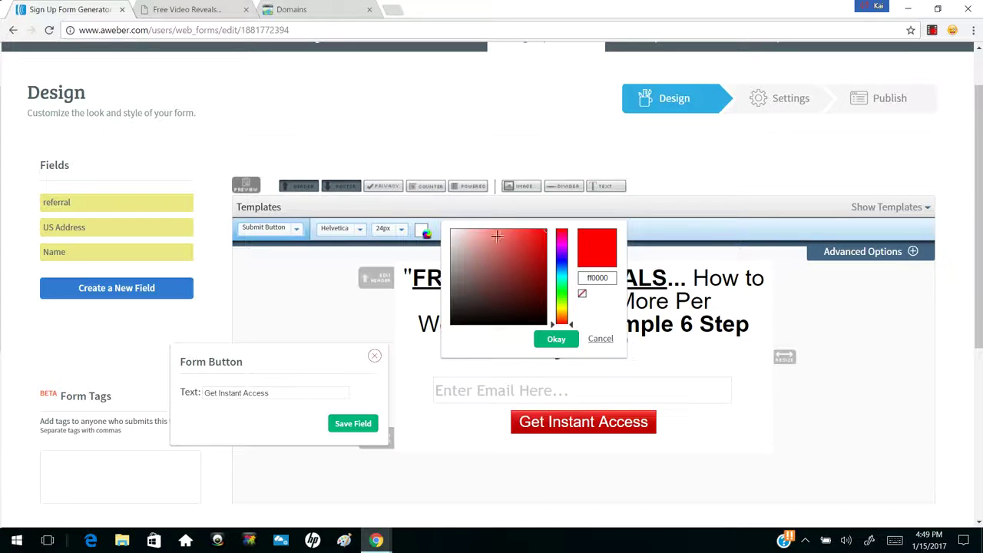
{"action": "double_click", "coordinate": [608, 278]}
{"action": "left_click", "coordinate": [596, 340]}
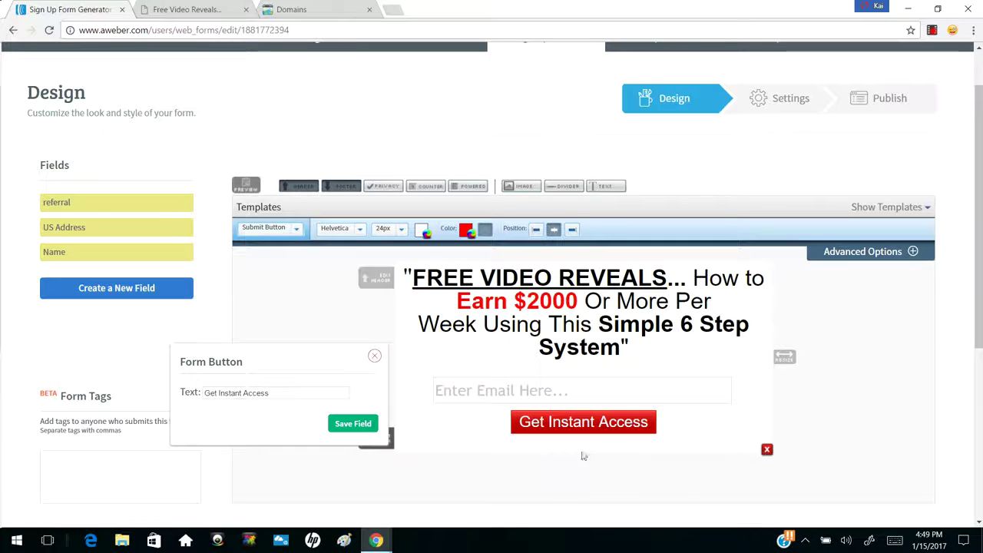
{"action": "left_click", "coordinate": [373, 354]}
Narrow the form's width with the resize handle and save the Free Video Reveals form design
{"action": "scroll", "coordinate": [374, 353], "scroll_direction": "down", "scroll_amount": 1}
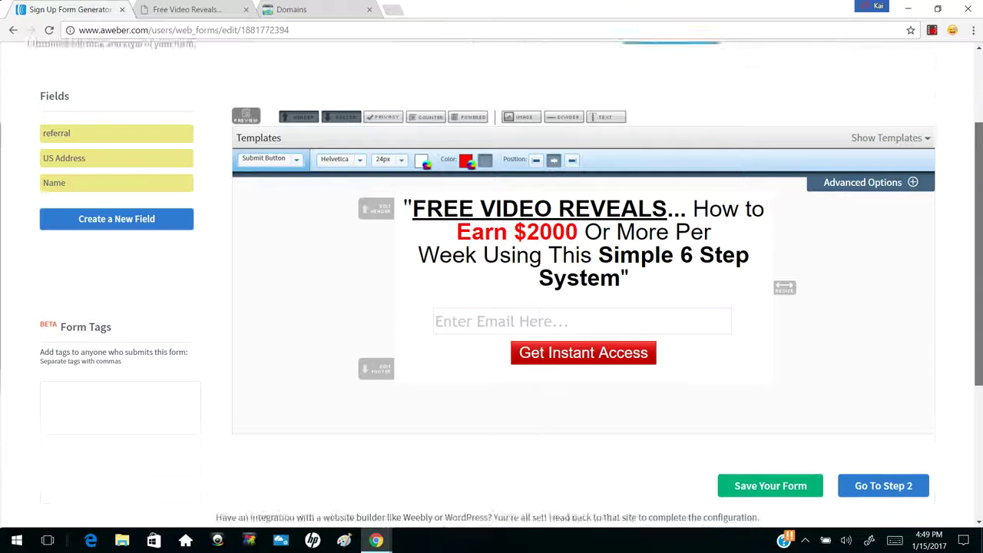
{"action": "left_click_drag", "start_coordinate": [978, 268], "coordinate": [978, 295]}
{"action": "left_click_drag", "start_coordinate": [784, 238], "coordinate": [800, 268]}
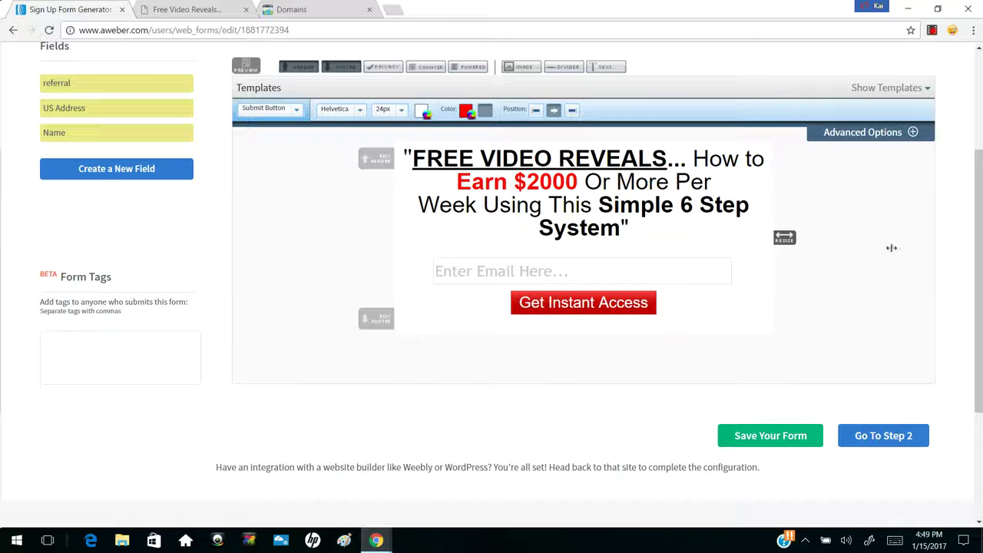
{"action": "left_click", "coordinate": [770, 436]}
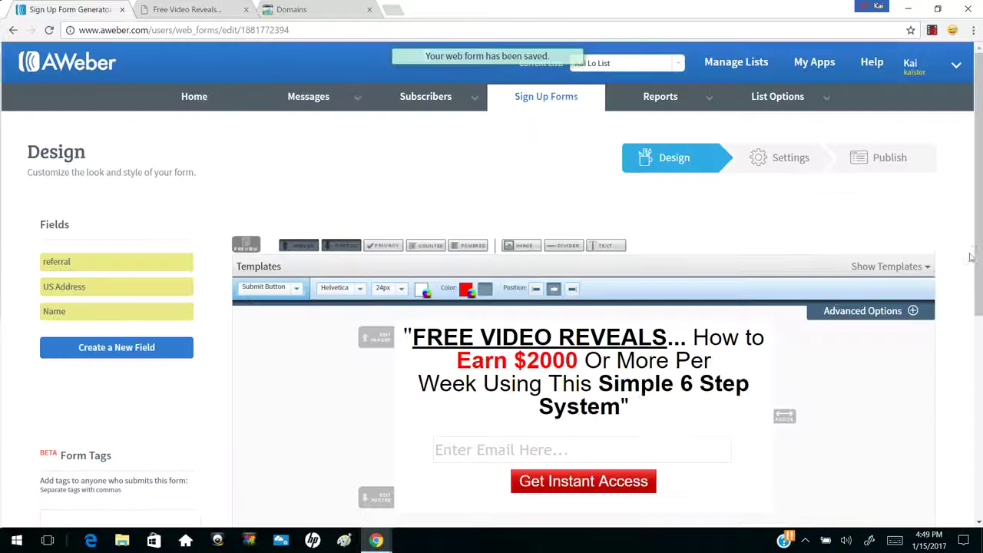
{"action": "scroll", "coordinate": [890, 353], "scroll_direction": "down", "scroll_amount": 4}
Go to the Settings step and review the Form Name
{"action": "left_click", "coordinate": [893, 354]}
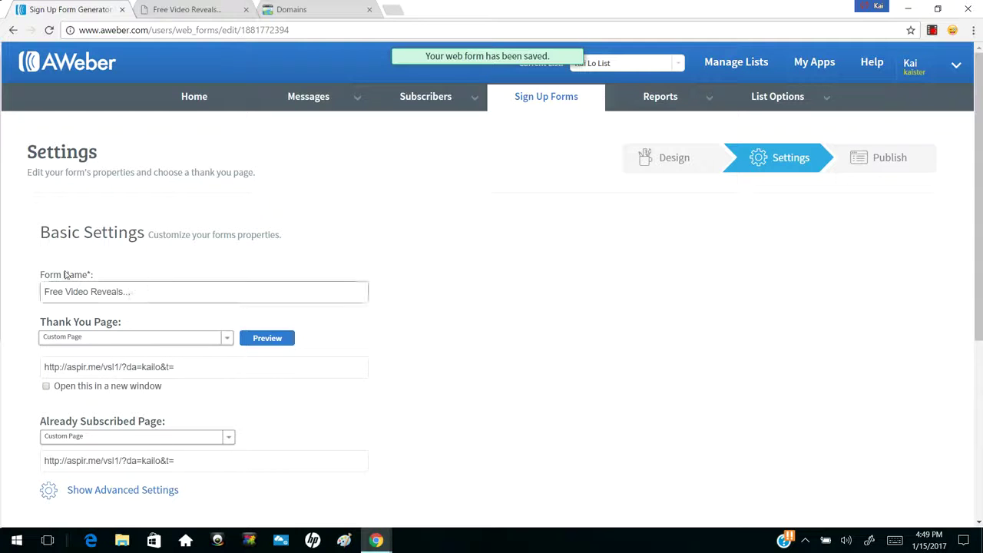
{"action": "left_click", "coordinate": [131, 289]}
{"action": "left_click_drag", "start_coordinate": [127, 291], "coordinate": [36, 291]}
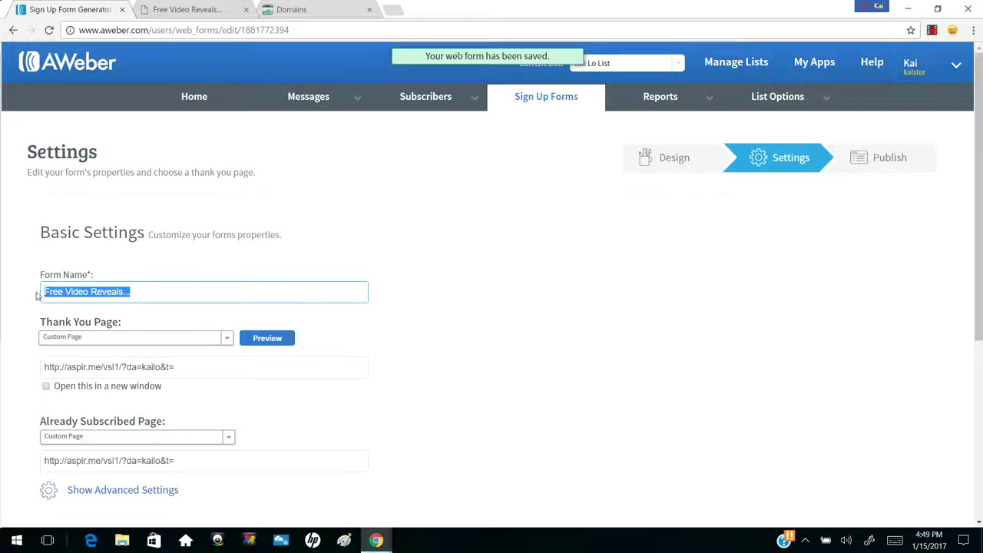
{"action": "left_click", "coordinate": [77, 293]}
{"action": "scroll", "coordinate": [180, 321], "scroll_direction": "down", "scroll_amount": 3}
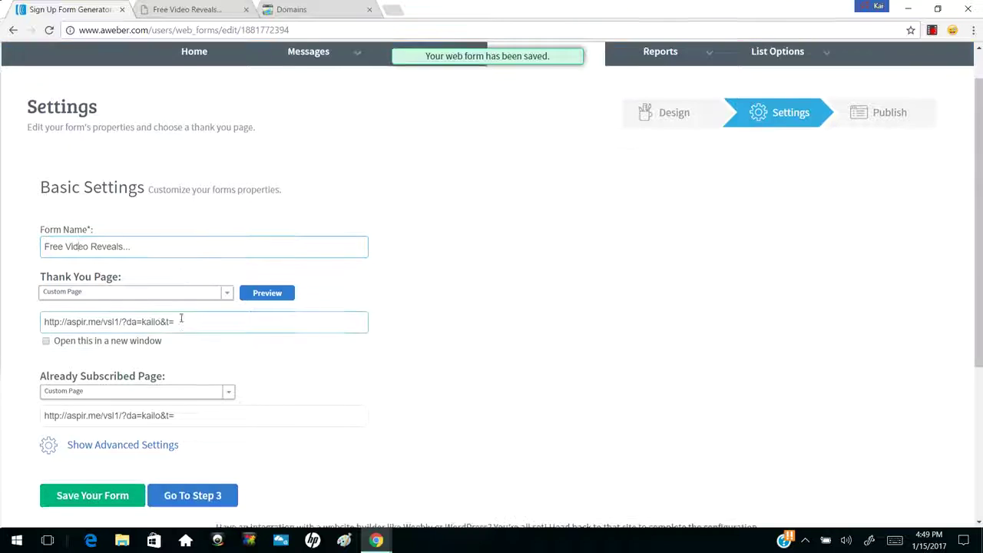
Keep the Thank You Page as Custom Page and review its URL
{"action": "left_click", "coordinate": [204, 223]}
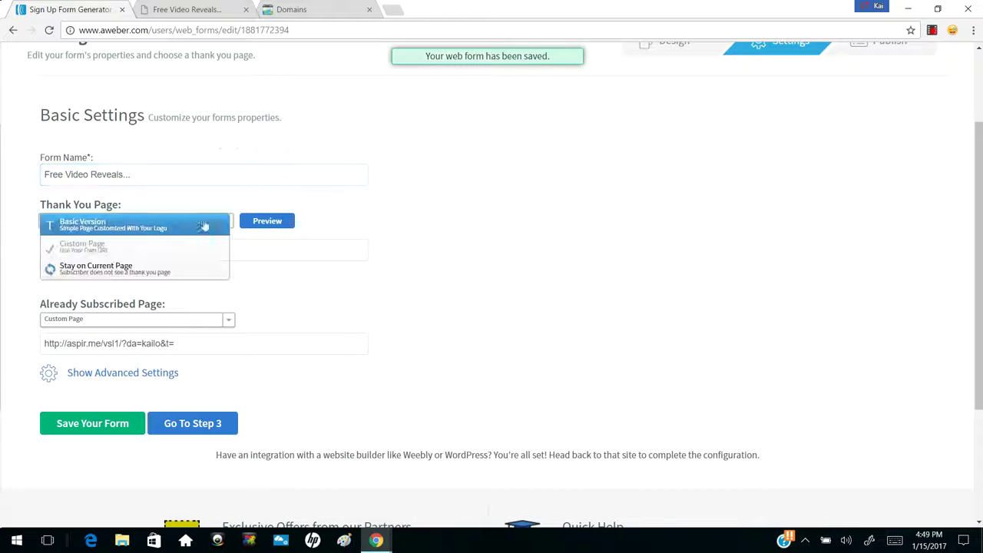
{"action": "left_click", "coordinate": [132, 218]}
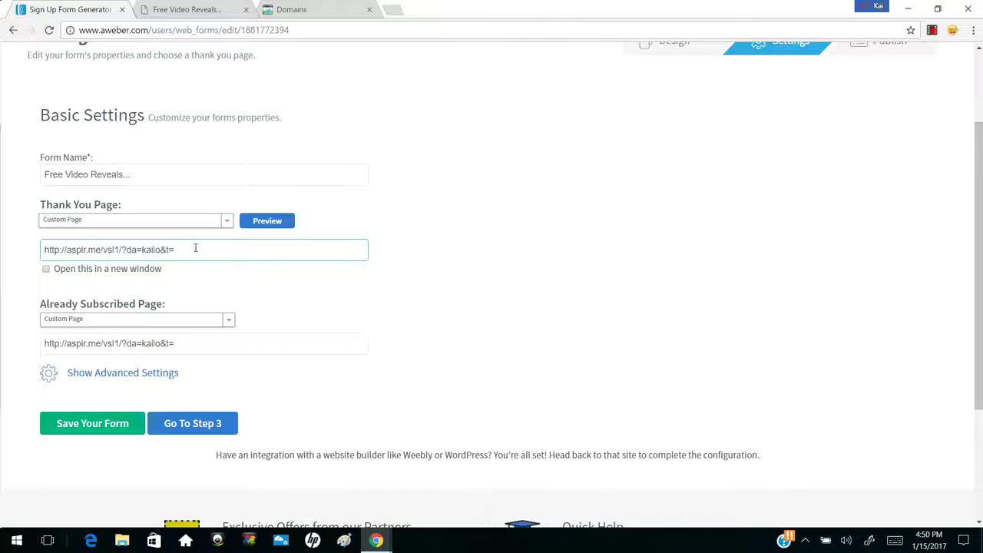
{"action": "left_click_drag", "start_coordinate": [194, 247], "coordinate": [37, 256]}
{"action": "left_click", "coordinate": [69, 252]}
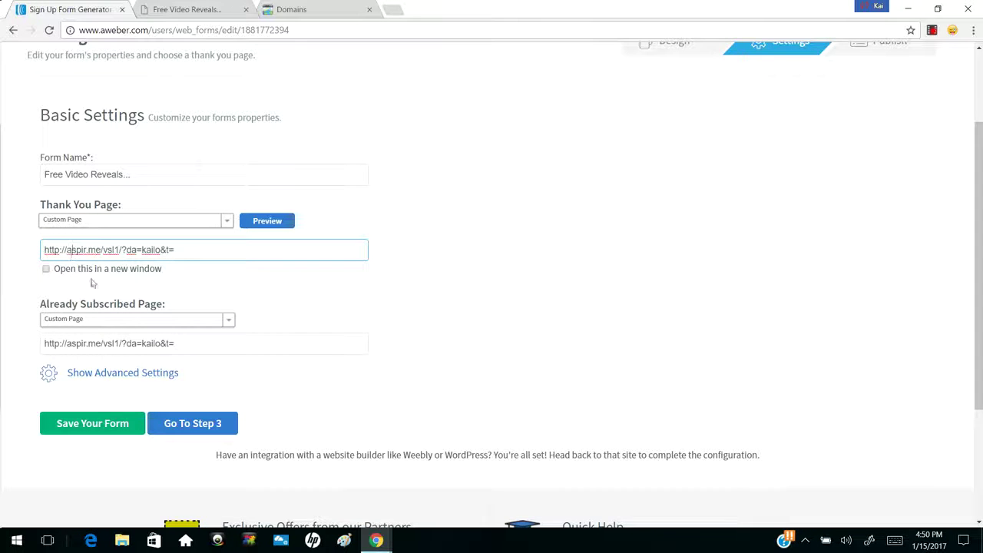
{"action": "left_click_drag", "start_coordinate": [44, 304], "coordinate": [144, 310]}
{"action": "left_click", "coordinate": [144, 310]}
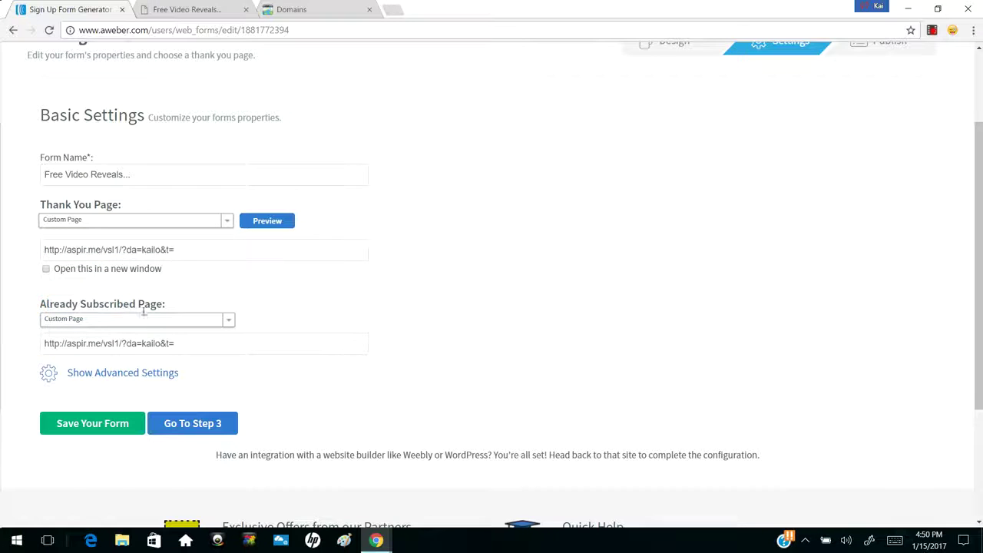
Keep Custom Page for the Already Subscribed Page, review its URL, and continue to Publish
{"action": "left_click", "coordinate": [154, 321]}
{"action": "left_click", "coordinate": [136, 344]}
{"action": "left_click", "coordinate": [108, 339]}
{"action": "left_click_drag", "start_coordinate": [193, 344], "coordinate": [38, 344]}
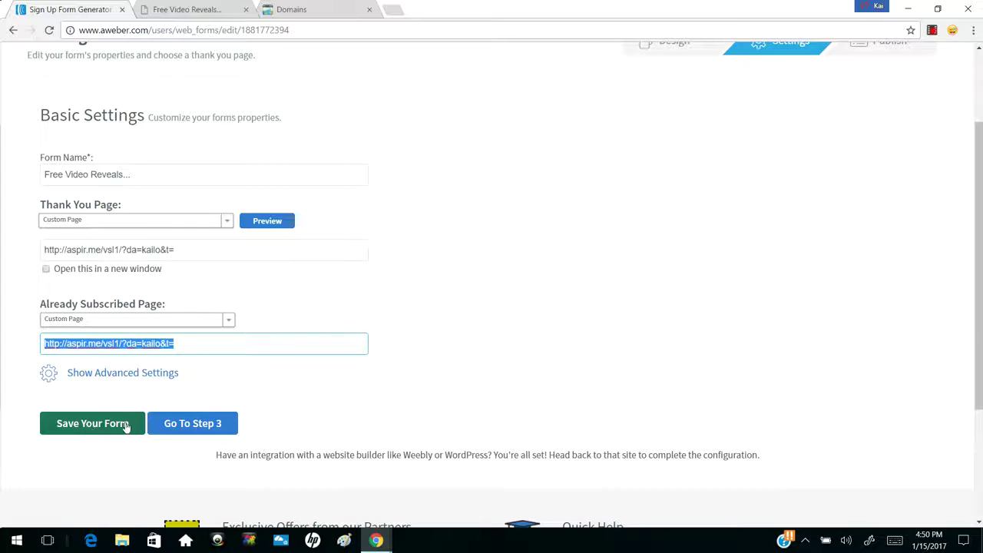
{"action": "left_click", "coordinate": [173, 424]}
Save the settings, choose Have AWeber Host My Form, and open the hosted form page
{"action": "left_click", "coordinate": [654, 301]}
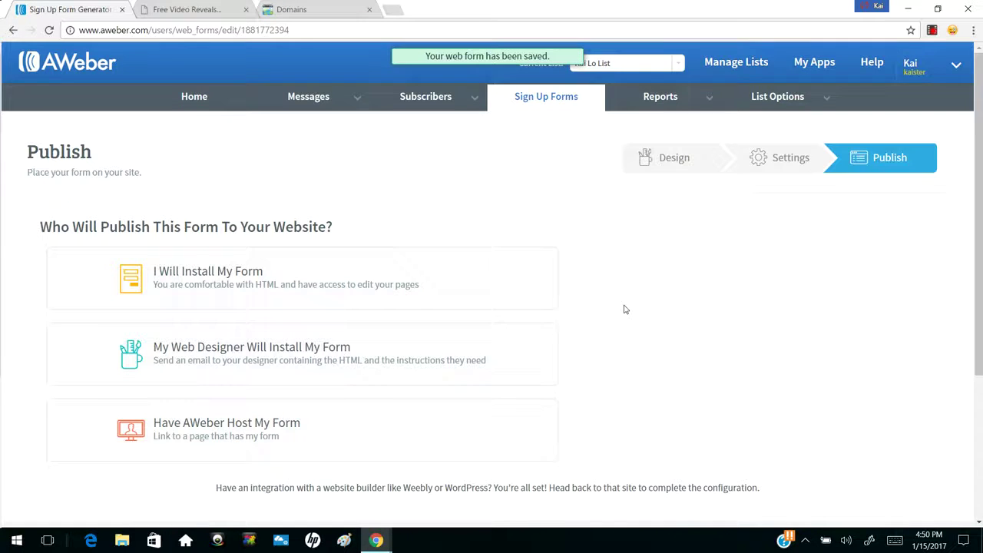
{"action": "scroll", "coordinate": [625, 308], "scroll_direction": "down", "scroll_amount": 1}
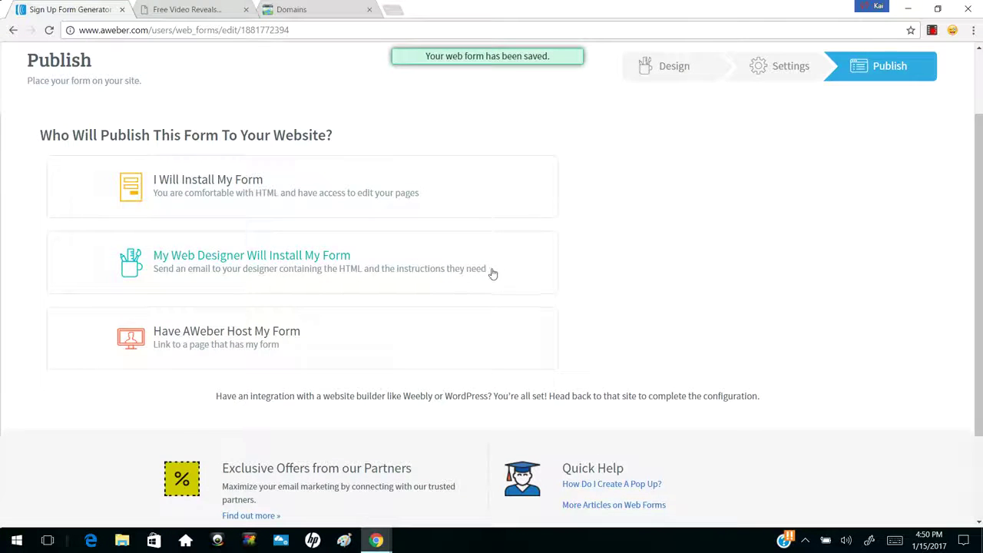
{"action": "left_click", "coordinate": [225, 335]}
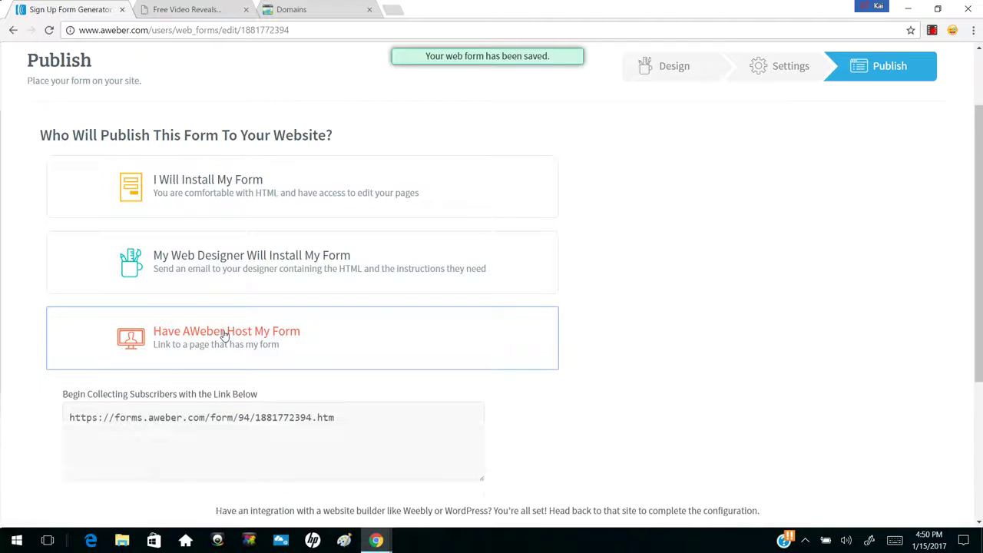
{"action": "left_click", "coordinate": [339, 415]}
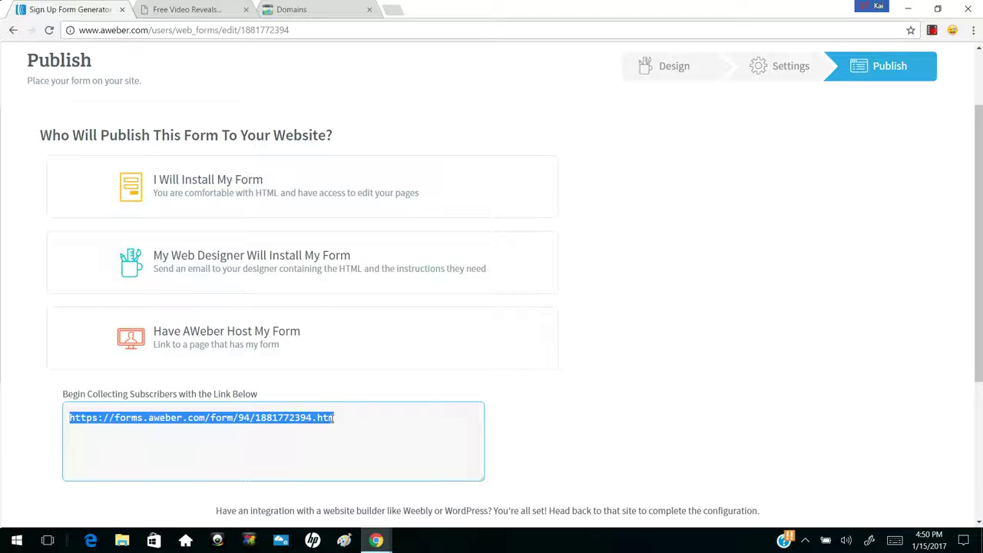
{"action": "left_click", "coordinate": [163, 6]}
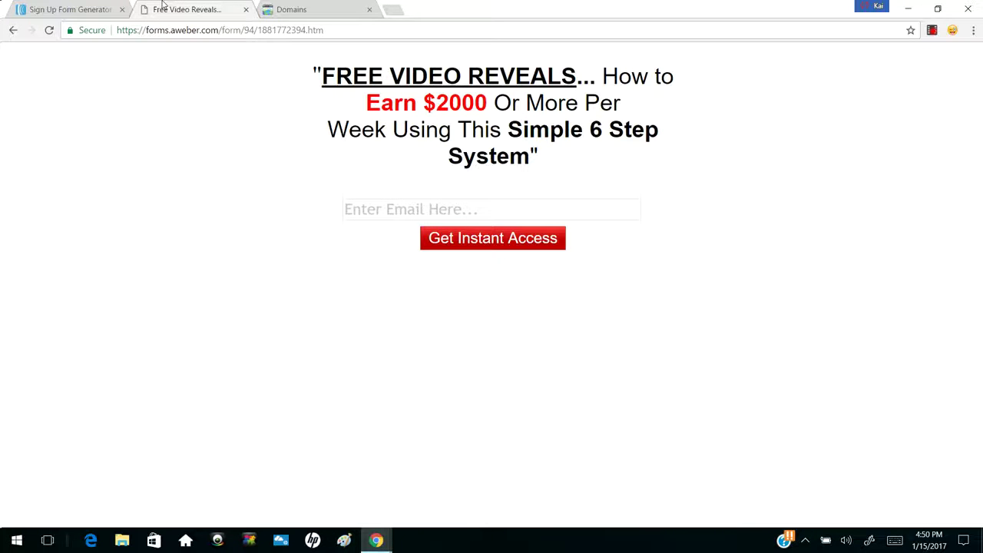
In the Domains tab, cancel Edit Forwarding and close the Forwarding and Masking dialog
{"action": "left_click", "coordinate": [271, 7]}
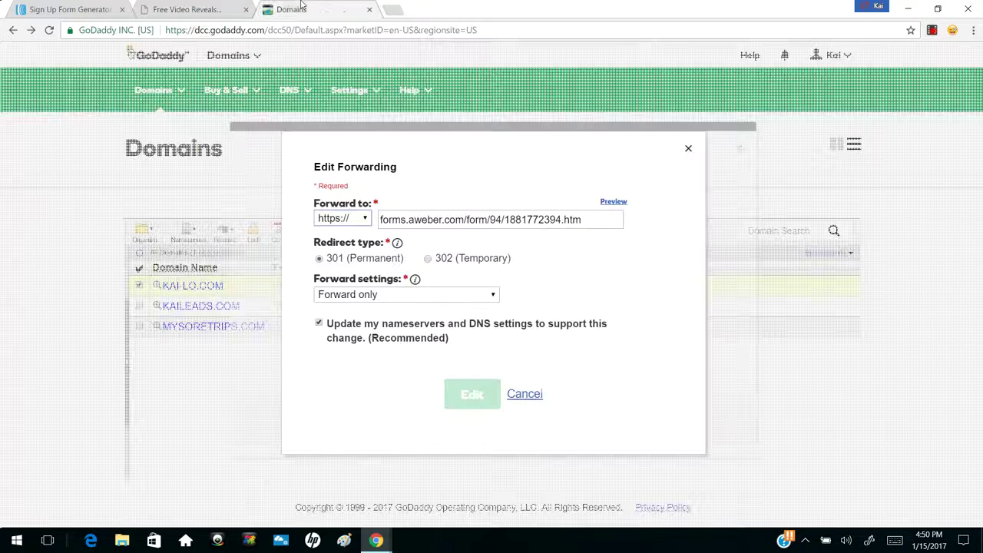
{"action": "left_click", "coordinate": [527, 396]}
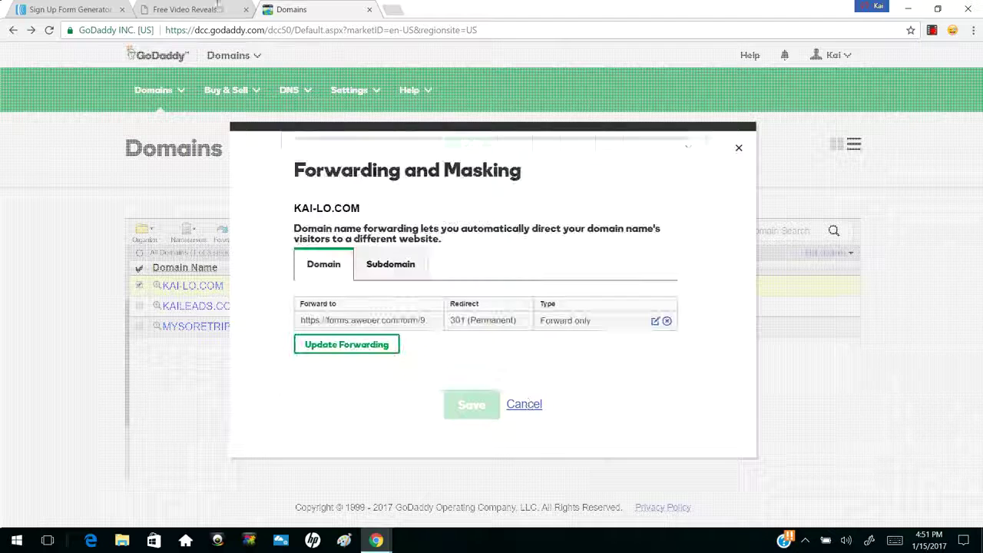
{"action": "left_click", "coordinate": [525, 405]}
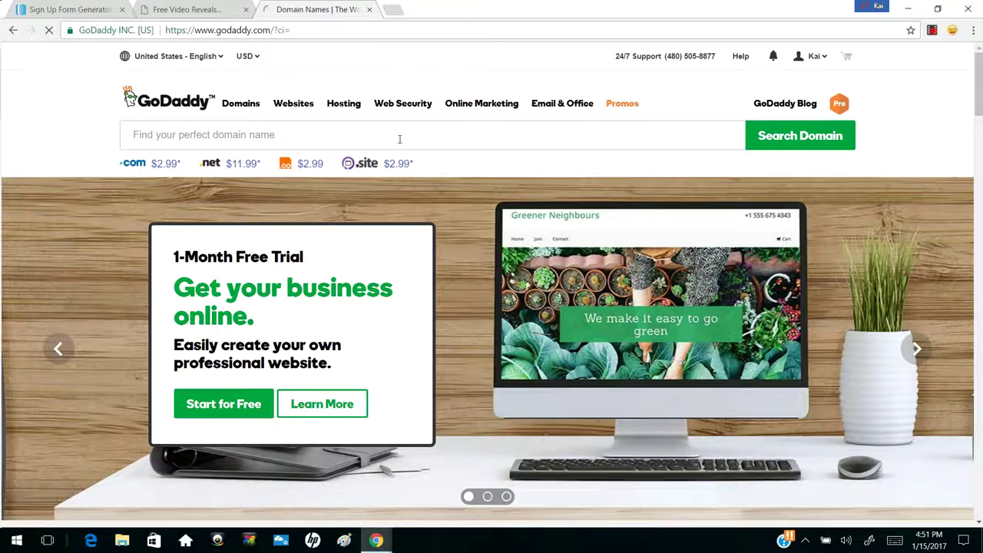
Log out, sign back in to GoDaddy with the saved credentials, and open the Domains manager
{"action": "left_click", "coordinate": [399, 140]}
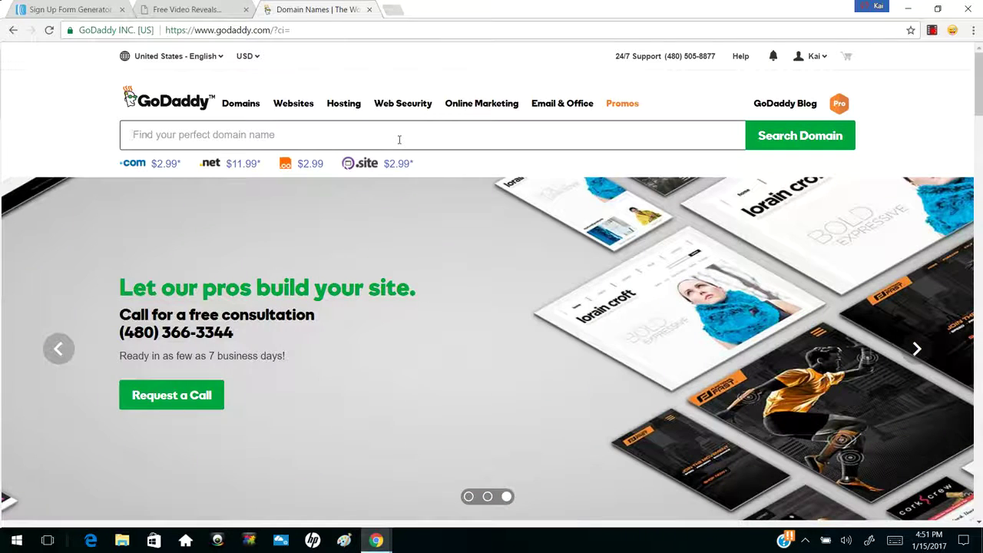
{"action": "left_click", "coordinate": [816, 58]}
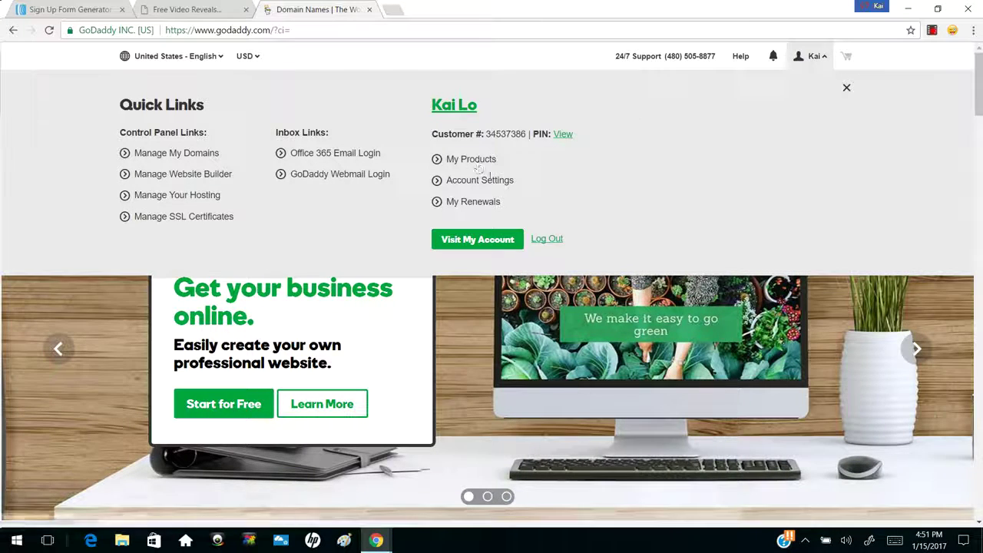
{"action": "left_click", "coordinate": [548, 239]}
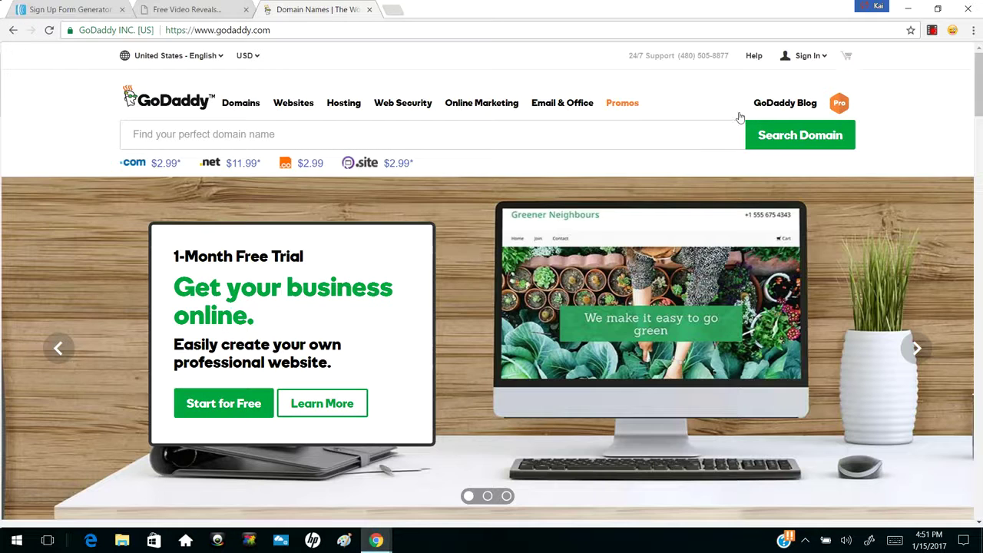
{"action": "left_click", "coordinate": [803, 55]}
{"action": "left_click", "coordinate": [647, 164]}
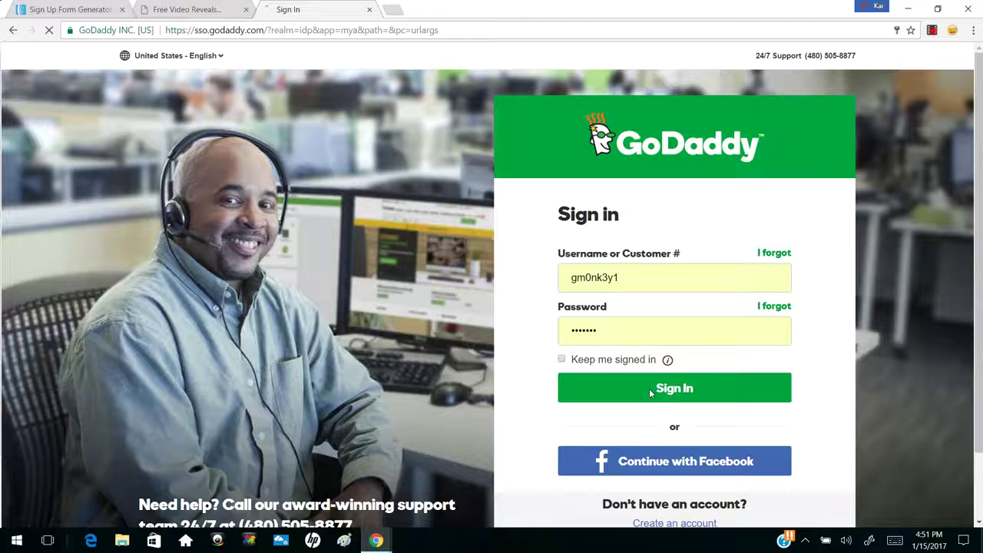
{"action": "left_click", "coordinate": [650, 392]}
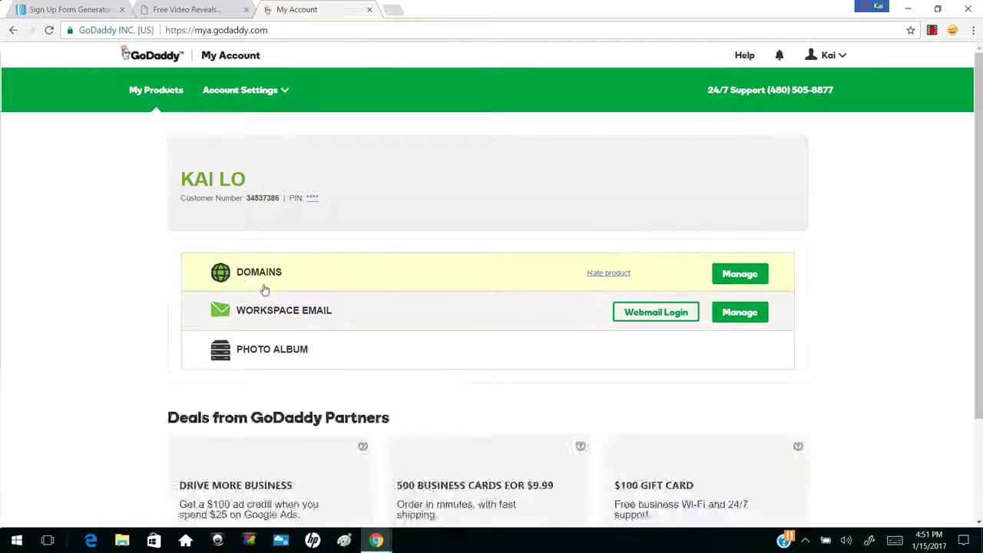
{"action": "left_click", "coordinate": [745, 275]}
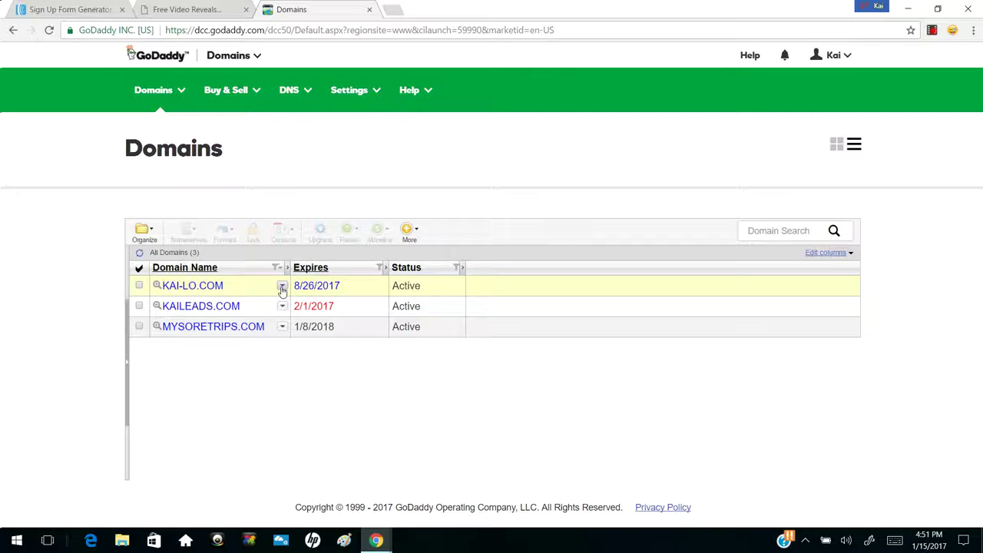
Open Forward Domain for KAI-LO.COM and edit its existing forward
{"action": "left_click", "coordinate": [282, 287]}
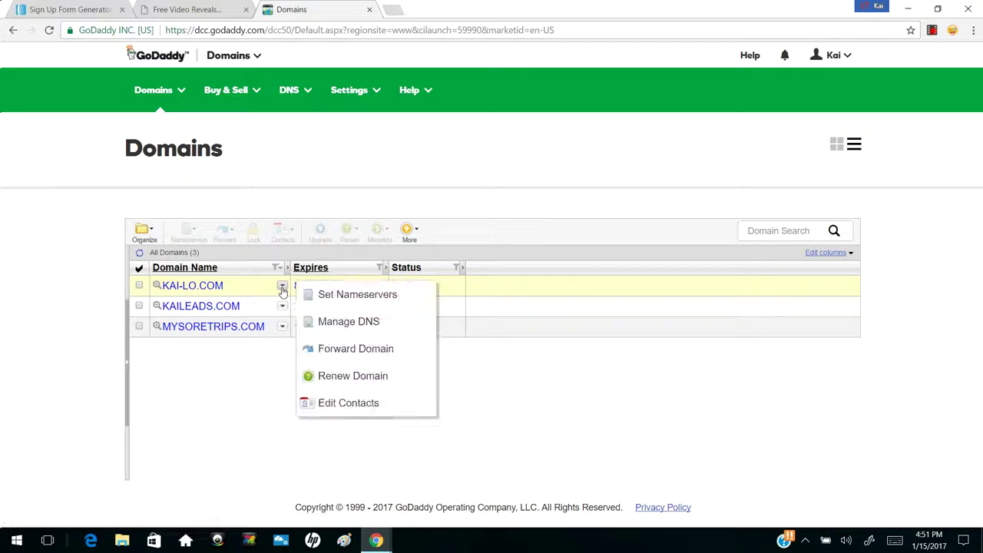
{"action": "left_click", "coordinate": [361, 349]}
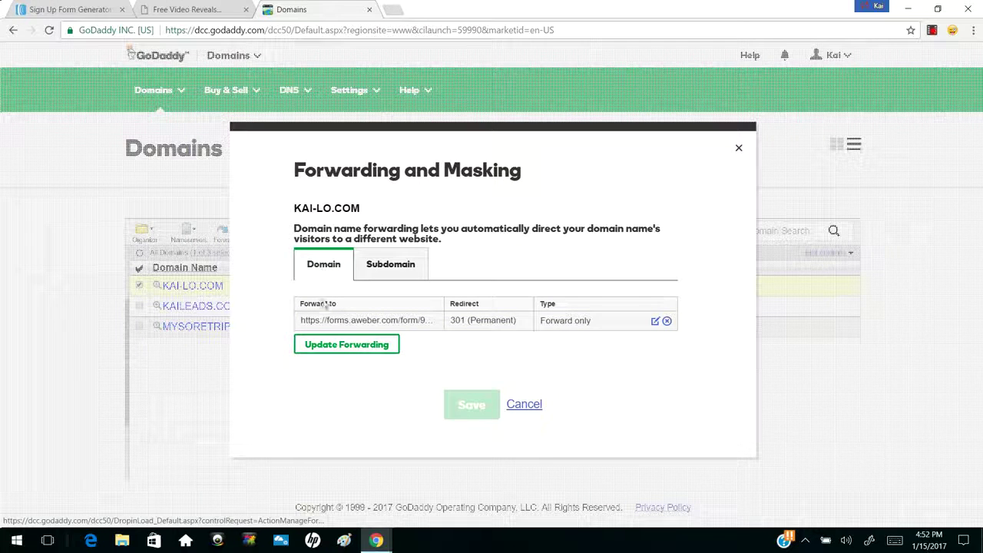
{"action": "left_click", "coordinate": [653, 323]}
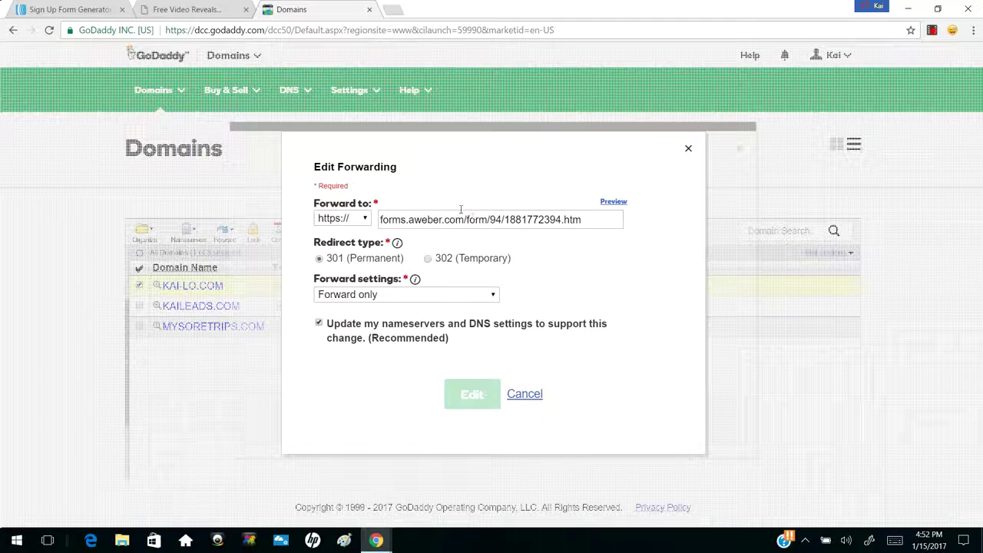
{"action": "left_click", "coordinate": [79, 6]}
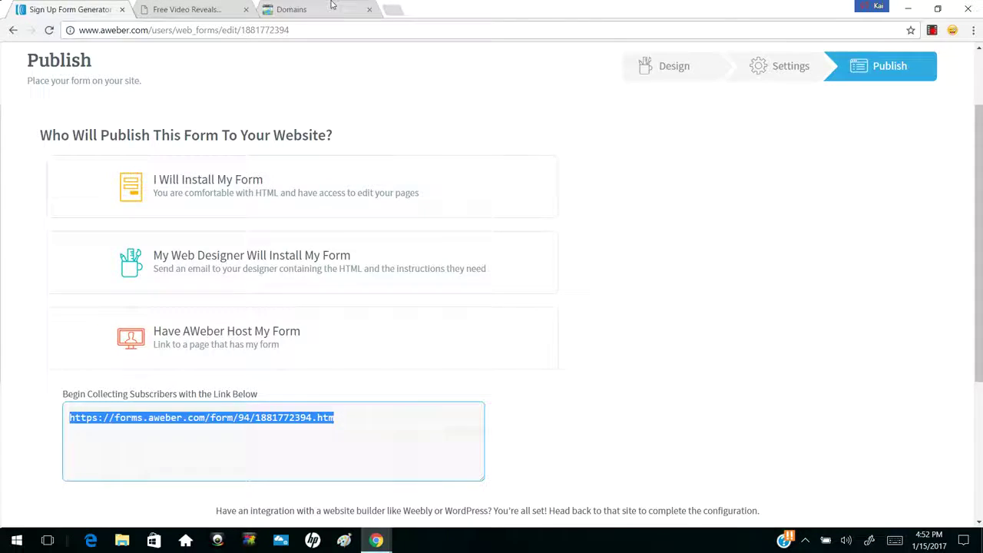
{"action": "left_click", "coordinate": [330, 9]}
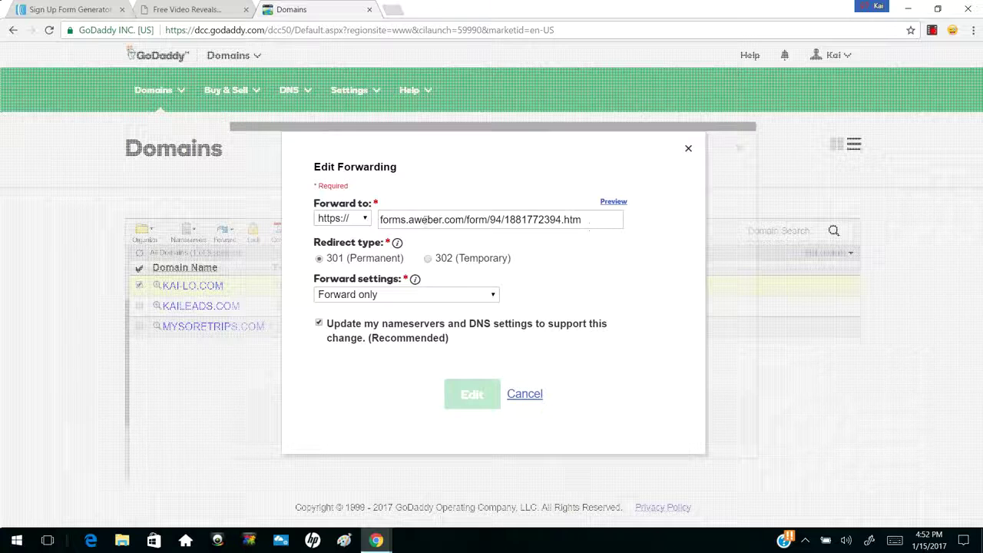
{"action": "left_click", "coordinate": [57, 7]}
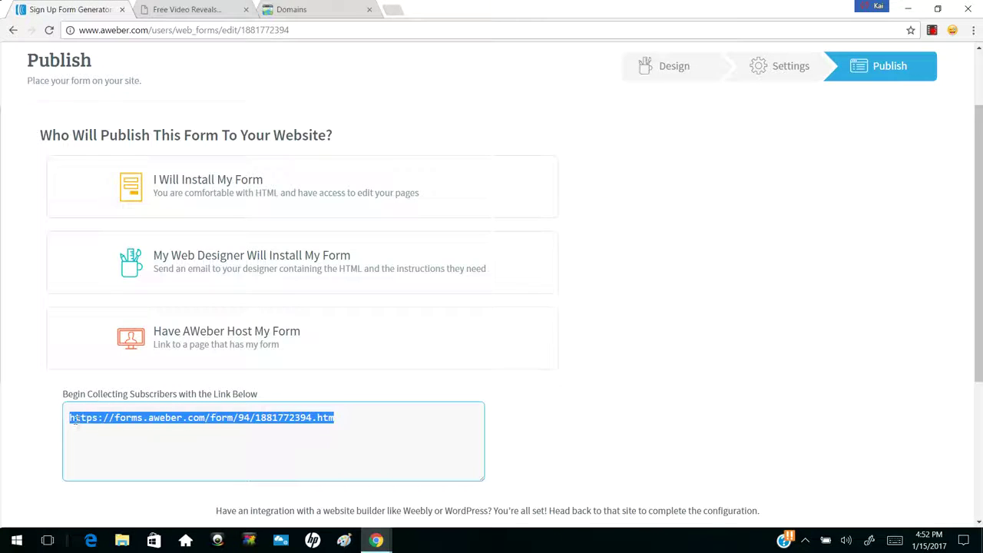
{"action": "left_click", "coordinate": [76, 419]}
{"action": "left_click_drag", "start_coordinate": [70, 420], "coordinate": [99, 420]}
{"action": "left_click", "coordinate": [275, 6]}
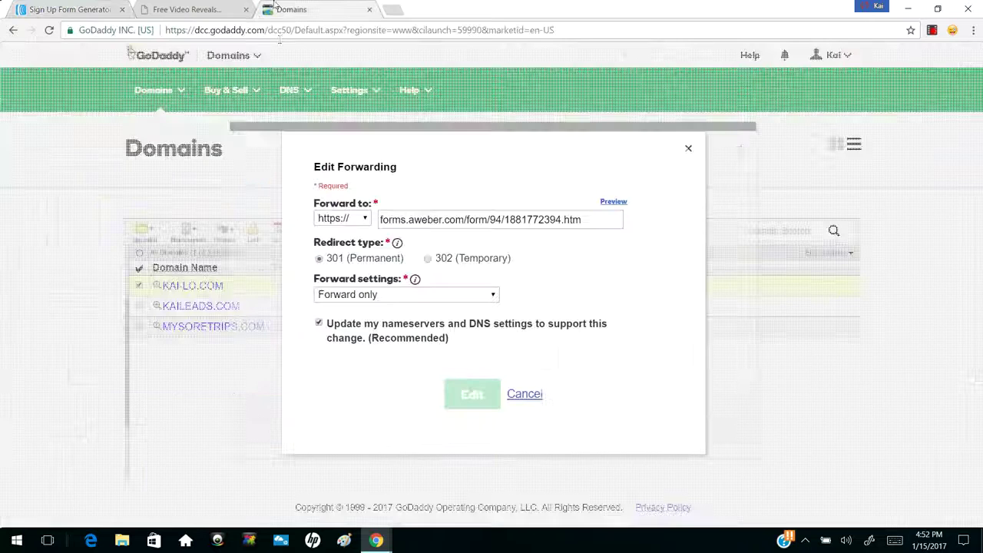
{"action": "left_click", "coordinate": [356, 218]}
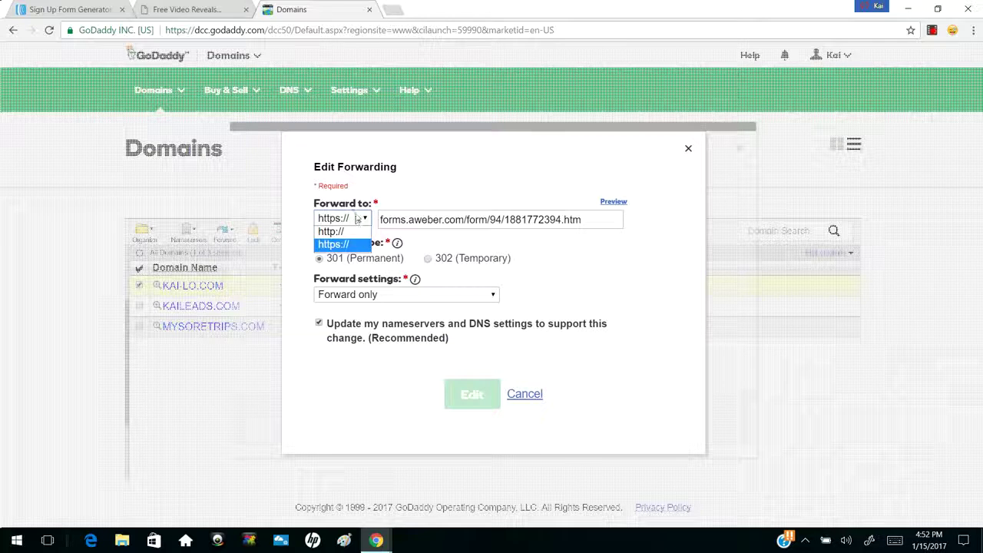
{"action": "left_click", "coordinate": [332, 220]}
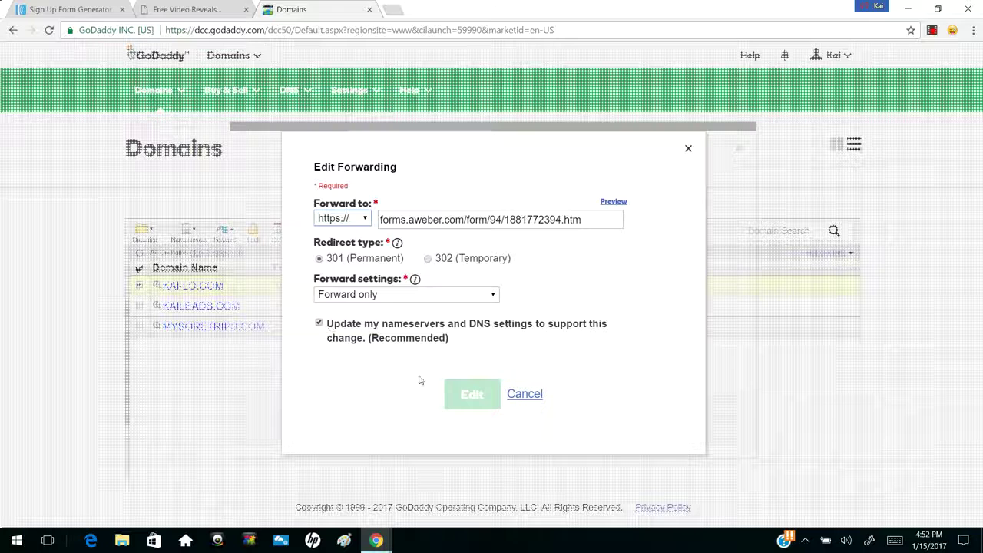
{"action": "left_click", "coordinate": [526, 394]}
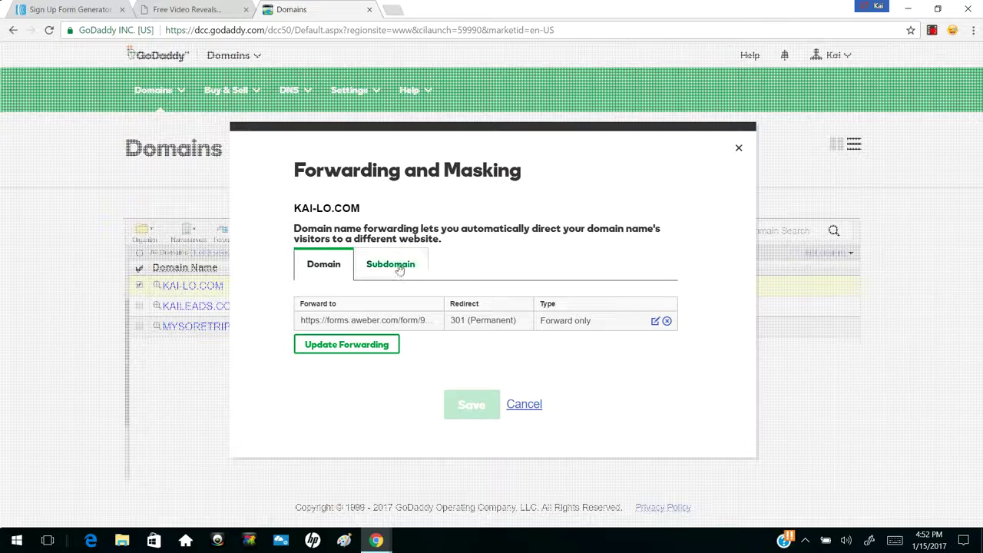
Show KAI-LO.COM's subdomain forwards and start a trial abc123 subdomain forward
{"action": "left_click", "coordinate": [420, 270]}
{"action": "left_click", "coordinate": [348, 386]}
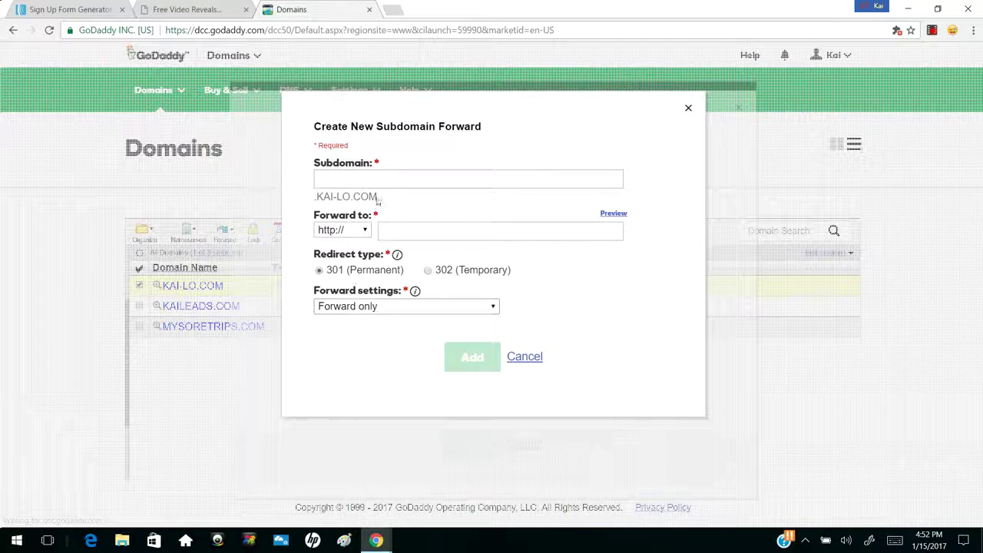
{"action": "left_click_drag", "start_coordinate": [378, 197], "coordinate": [309, 198]}
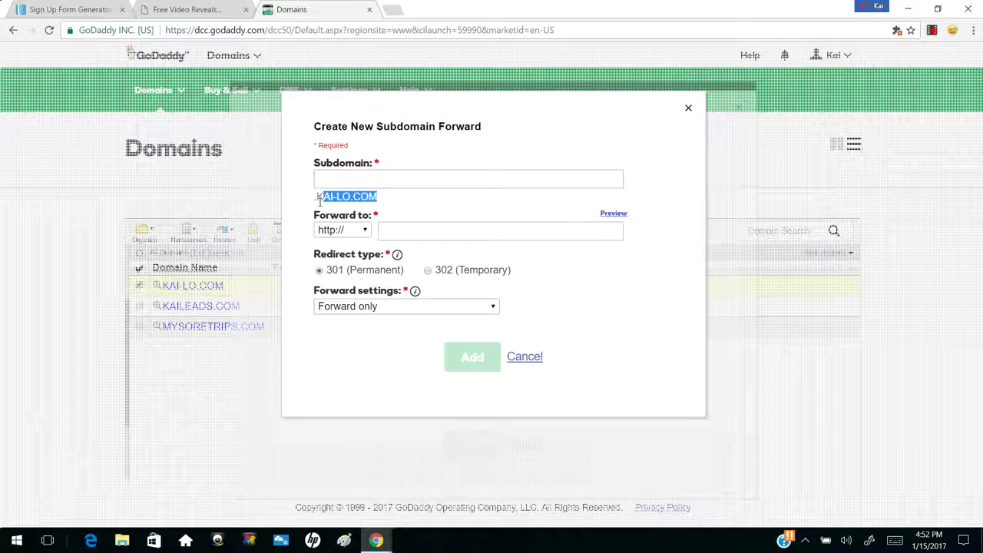
{"action": "left_click", "coordinate": [355, 176]}
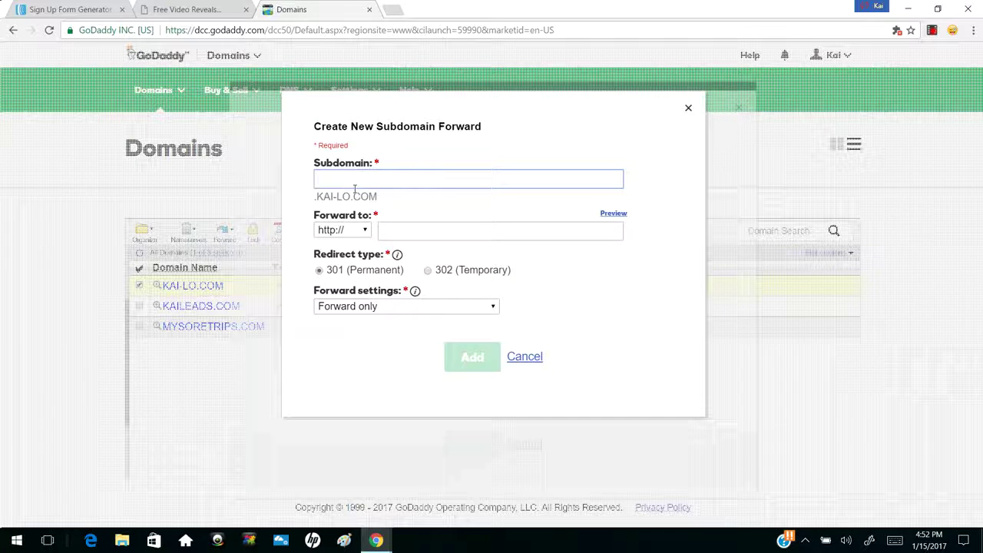
{"action": "type", "text": "bc123"}
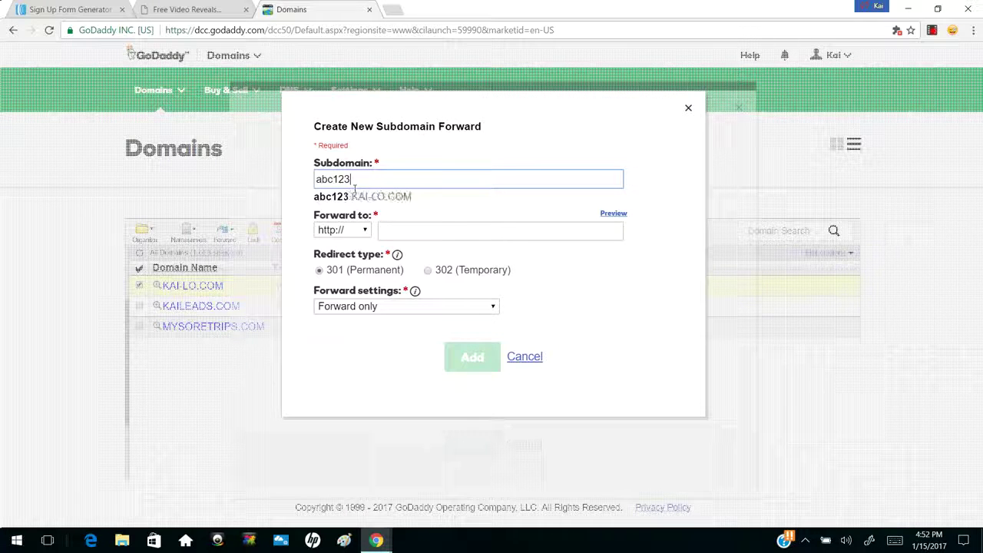
{"action": "left_click", "coordinate": [413, 229]}
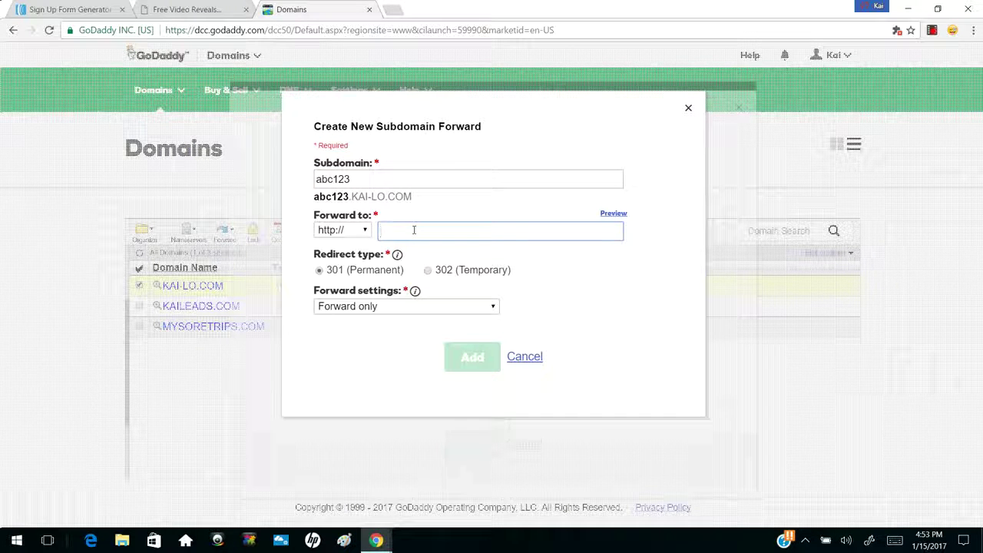
{"action": "type", "text": "www.google.com/kailo1"}
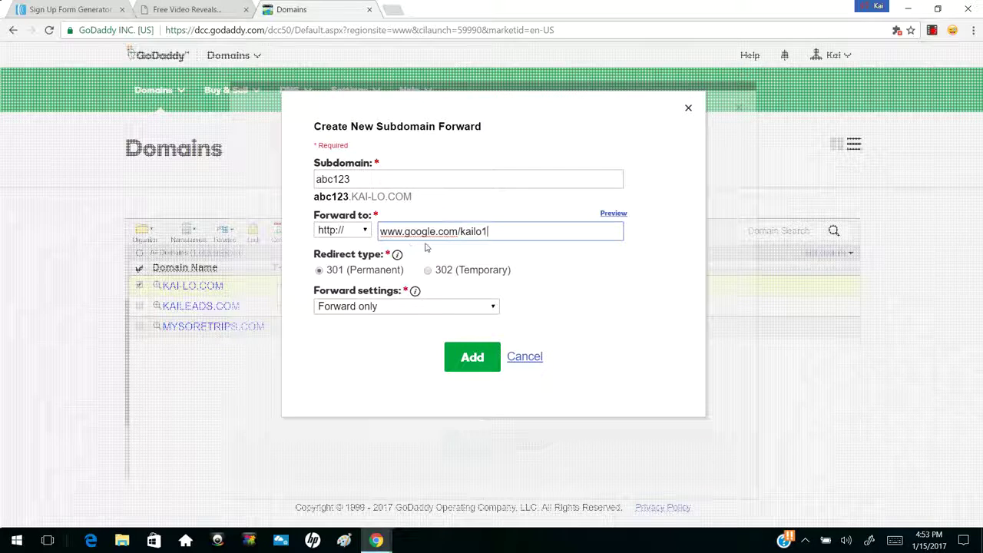
{"action": "type", "text": "233abc"}
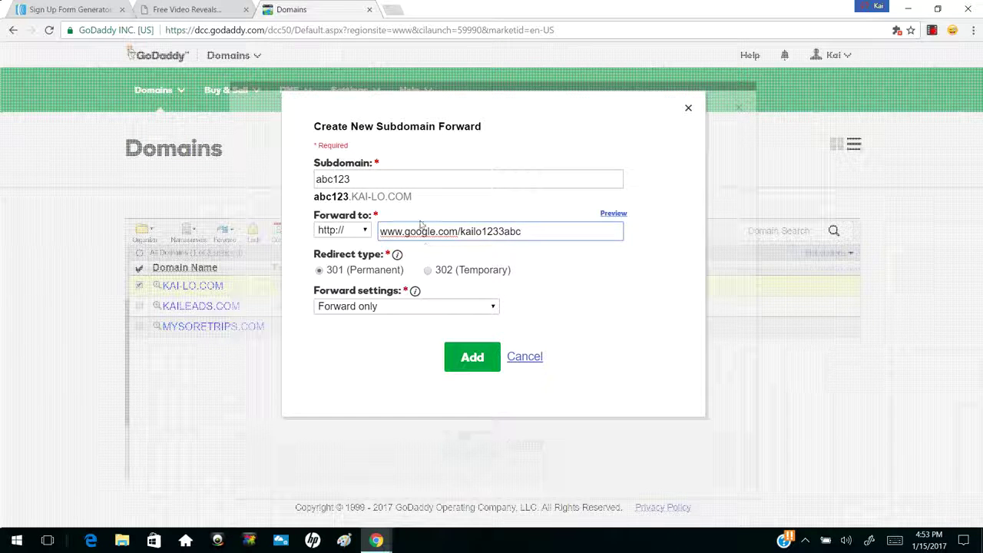
{"action": "left_click_drag", "start_coordinate": [413, 197], "coordinate": [343, 199]}
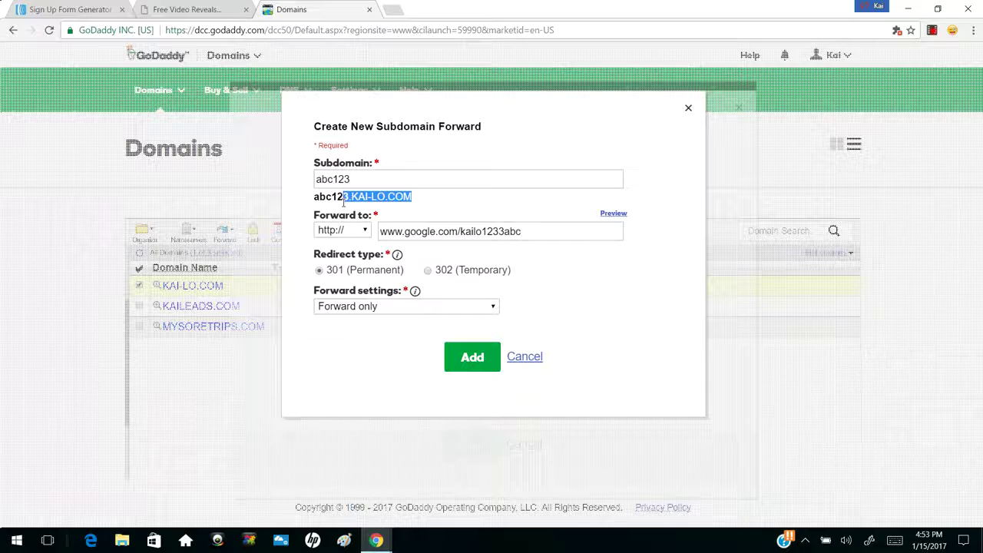
{"action": "left_click", "coordinate": [381, 197]}
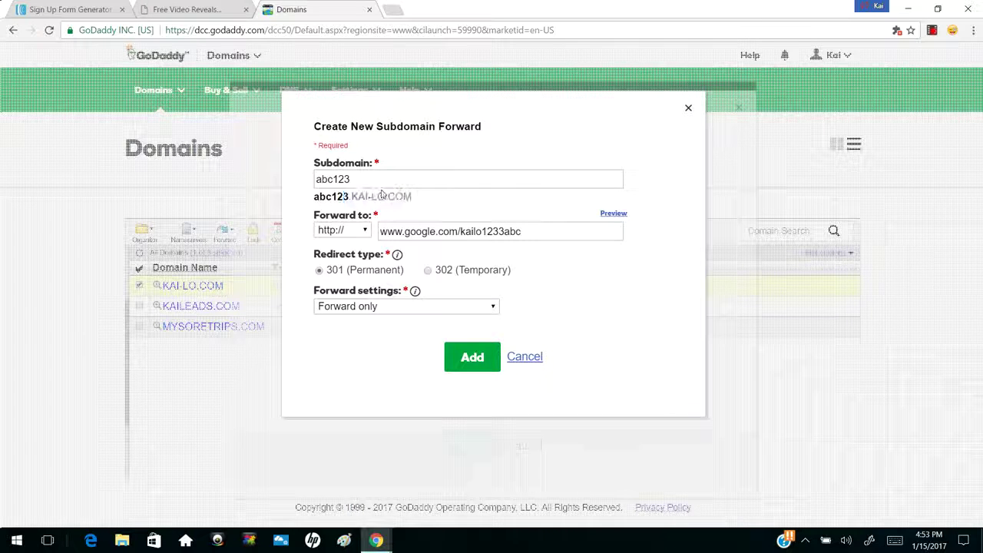
{"action": "left_click_drag", "start_coordinate": [413, 196], "coordinate": [313, 198]}
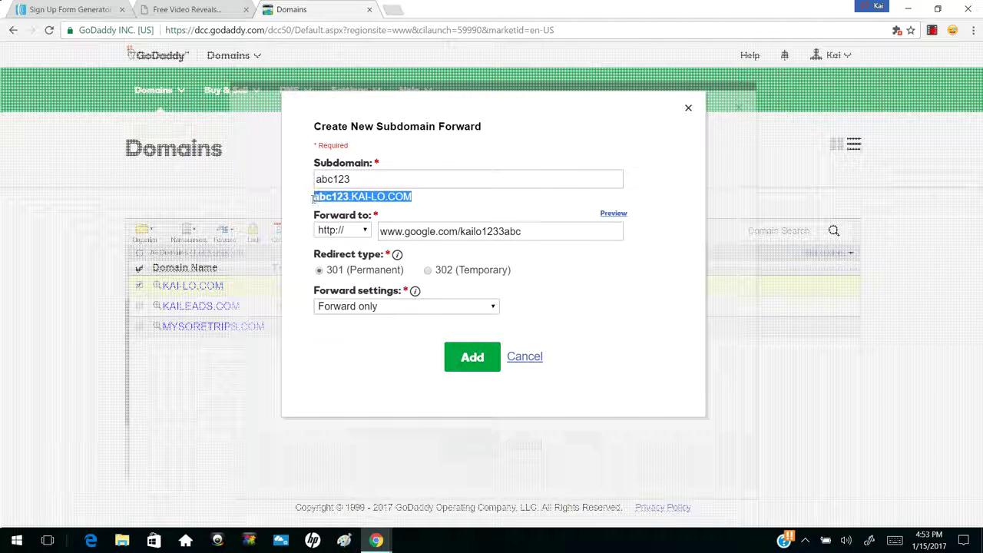
{"action": "left_click", "coordinate": [330, 200]}
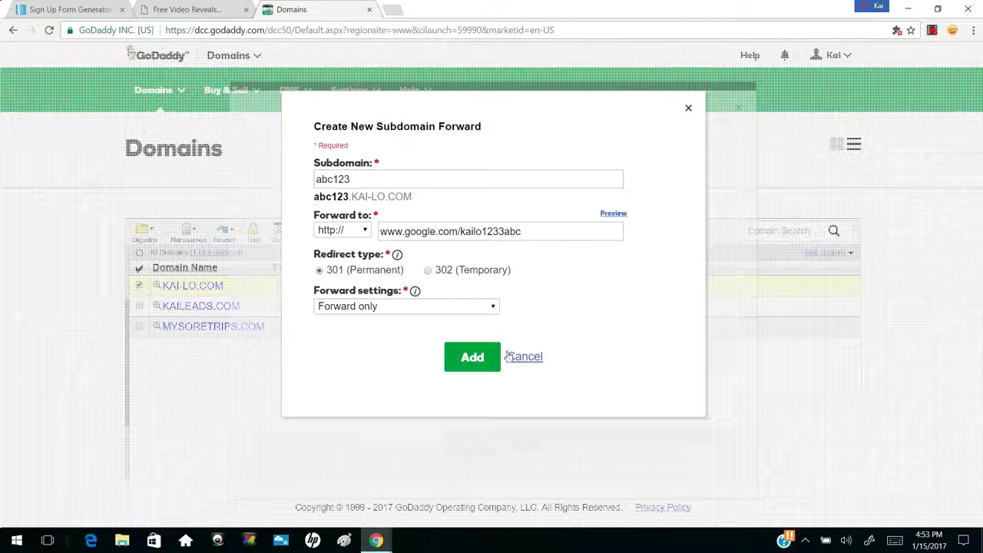
{"action": "left_click", "coordinate": [520, 359]}
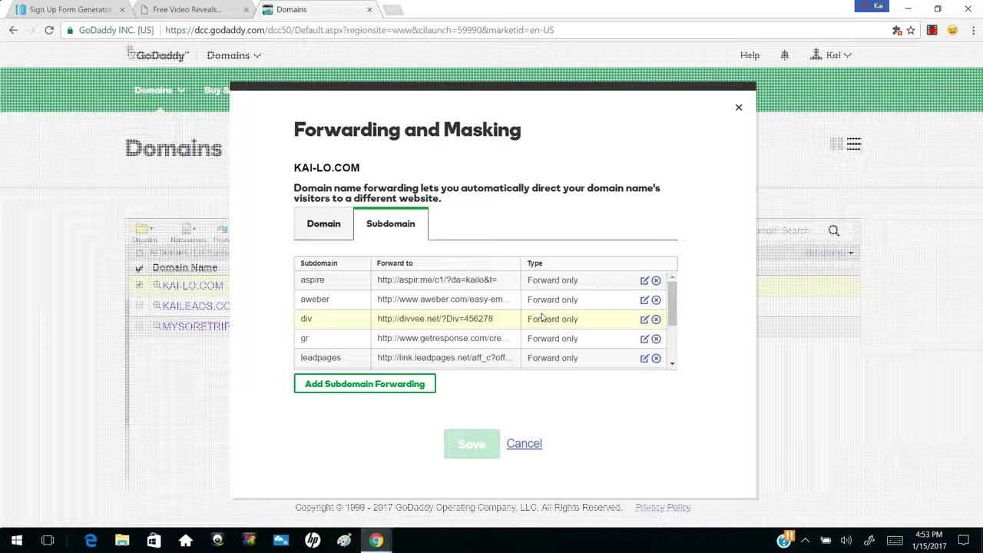
Confirm KAI-LO.COM forwards to the AWeber form page with a 301 redirect, then cancel
{"action": "left_click", "coordinate": [334, 230]}
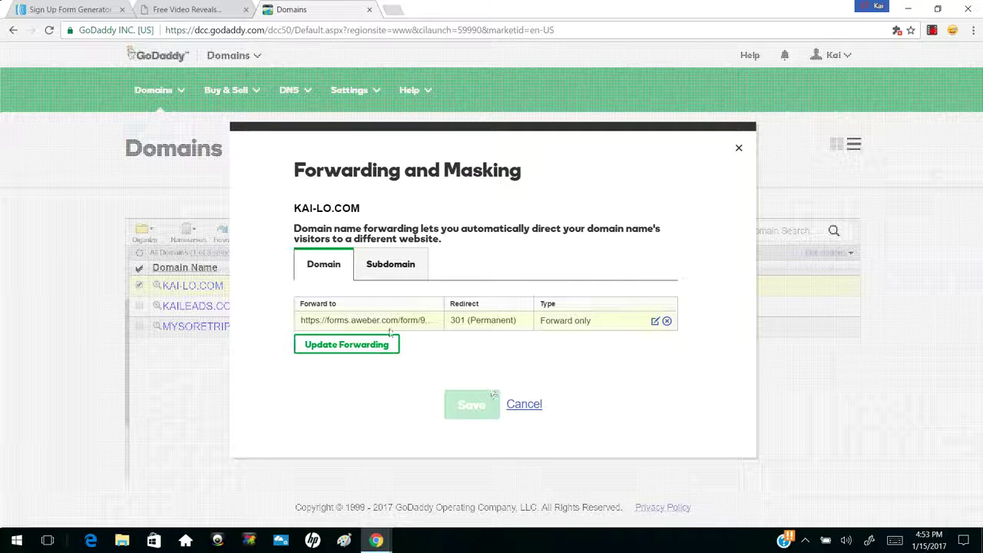
{"action": "left_click", "coordinate": [513, 406]}
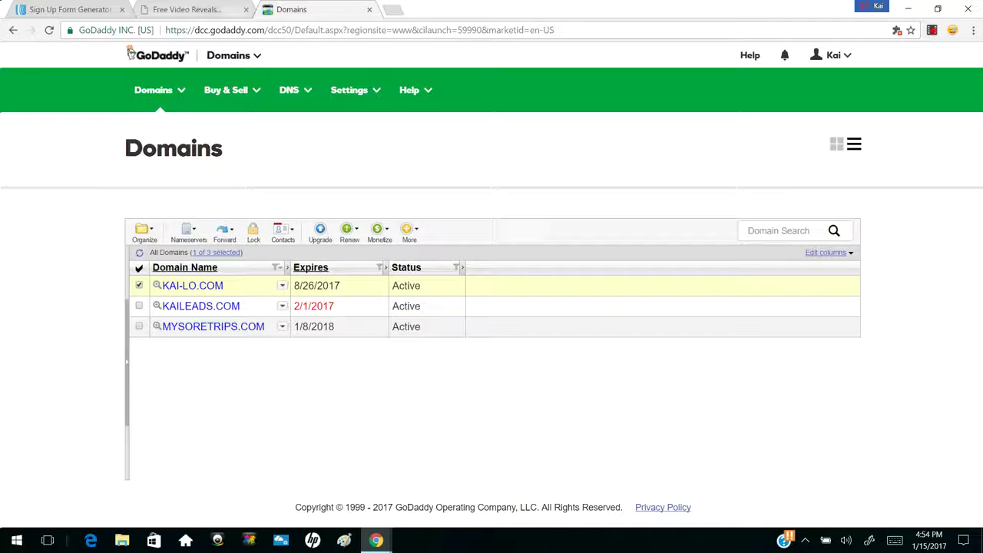
Try the email field on the live hosted sign-up form, then return to the Publish page
{"action": "left_click", "coordinate": [219, 9]}
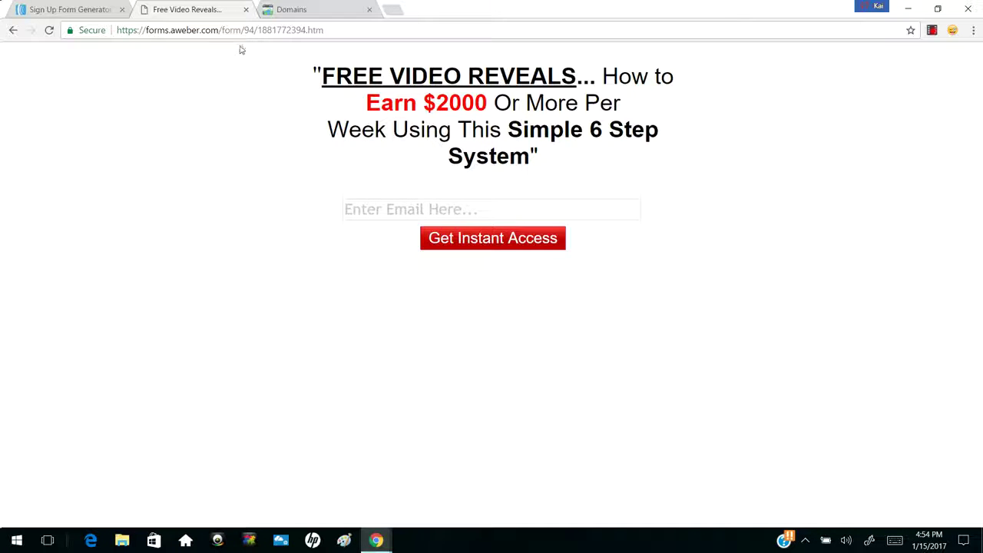
{"action": "left_click", "coordinate": [422, 203]}
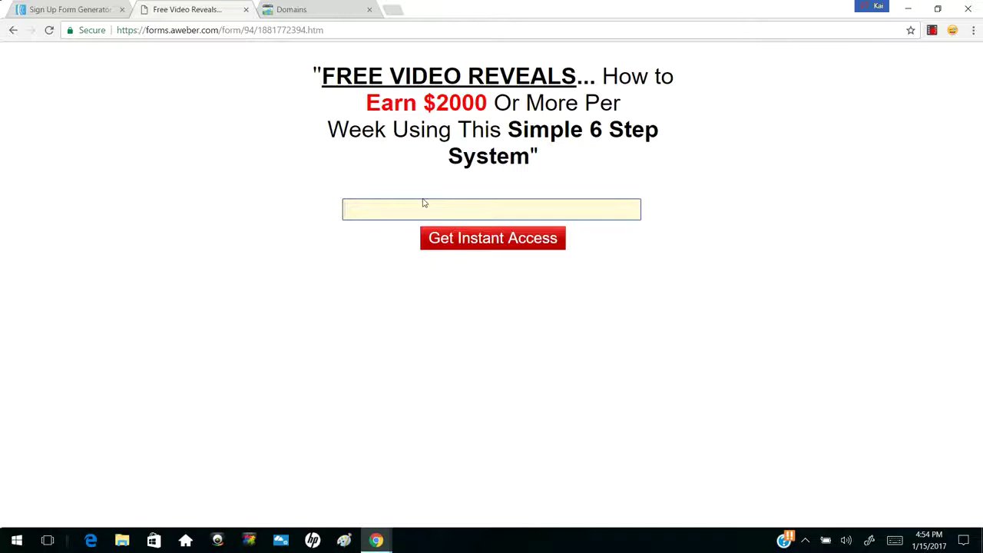
{"action": "left_click", "coordinate": [107, 7]}
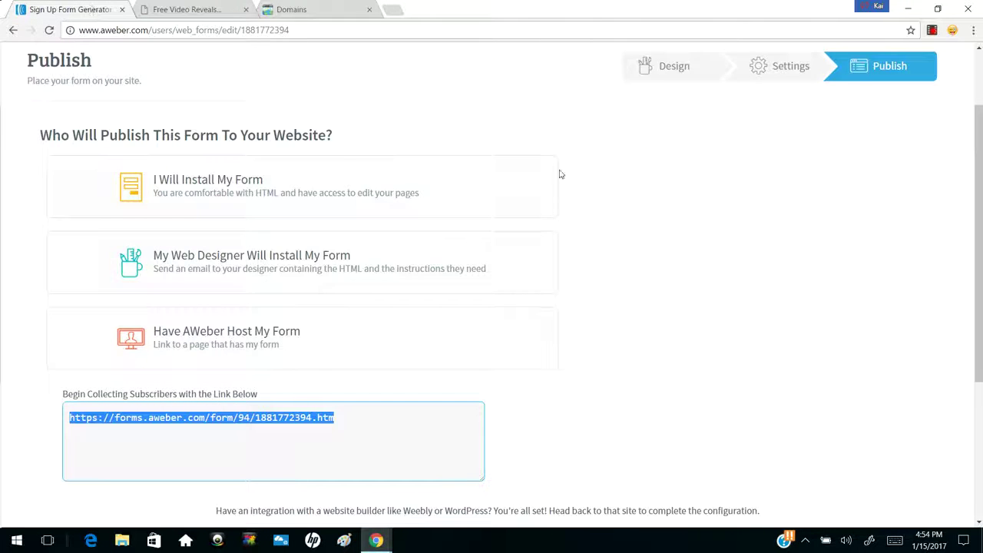
Go to Messages > Legacy Follow Up Series and open '[Confirmation] Your download is inside'
{"action": "scroll", "coordinate": [560, 175], "scroll_direction": "up", "scroll_amount": 2}
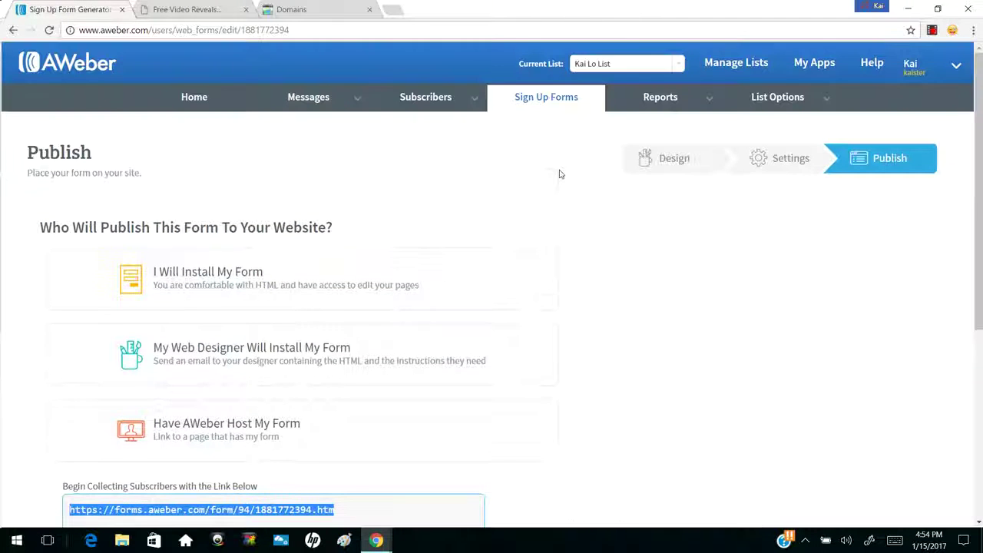
{"action": "left_click", "coordinate": [319, 105]}
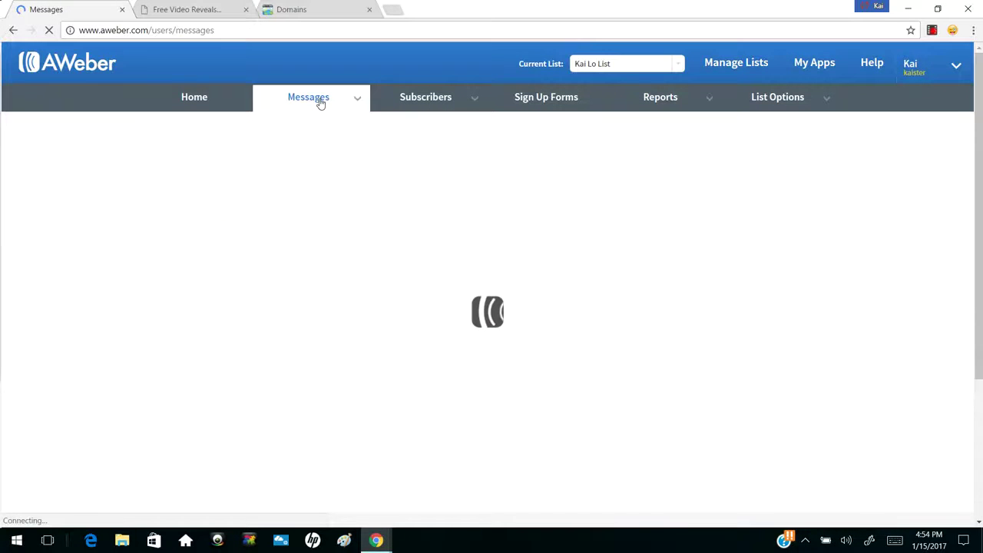
{"action": "mouse_move", "coordinate": [320, 103]}
{"action": "left_click", "coordinate": [295, 149]}
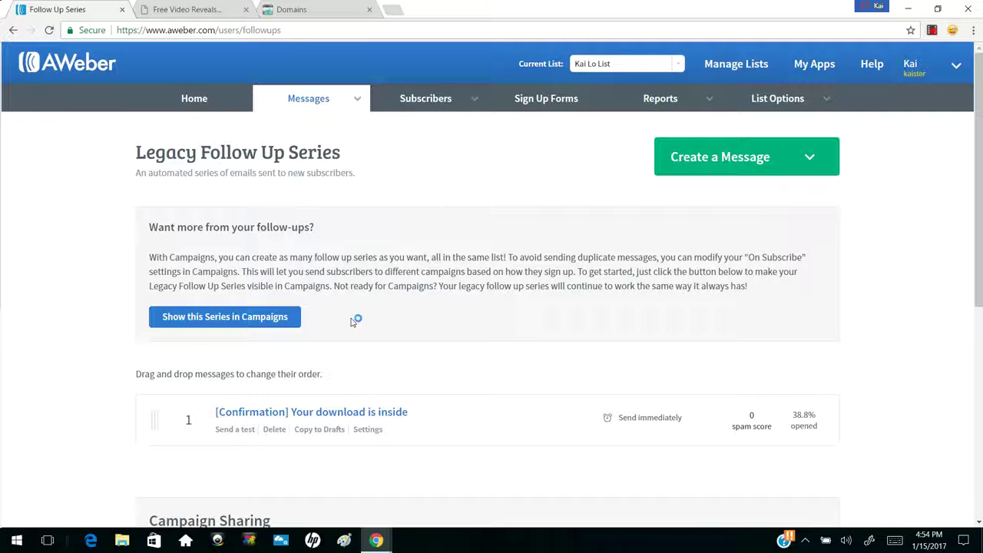
{"action": "scroll", "coordinate": [301, 393], "scroll_direction": "down", "scroll_amount": 2}
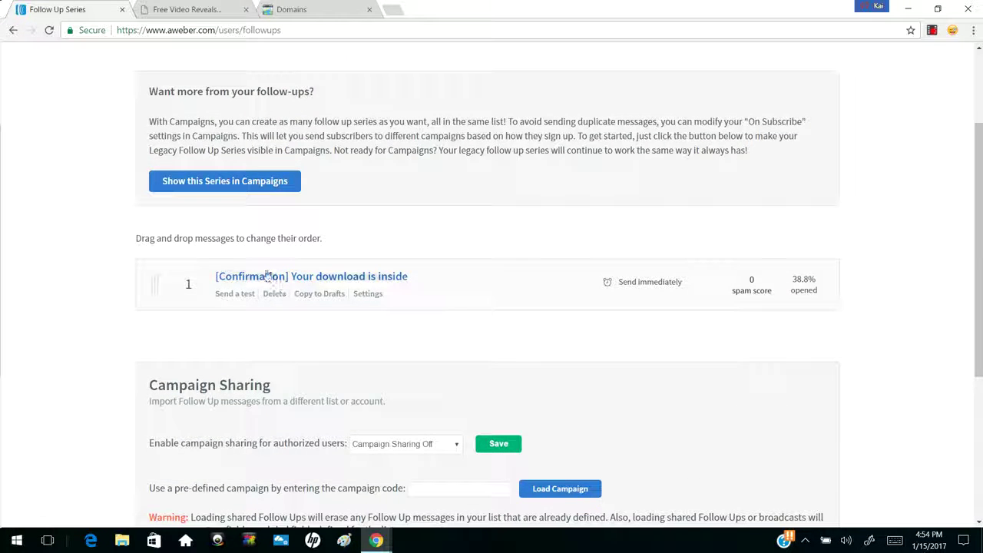
{"action": "left_click", "coordinate": [255, 282]}
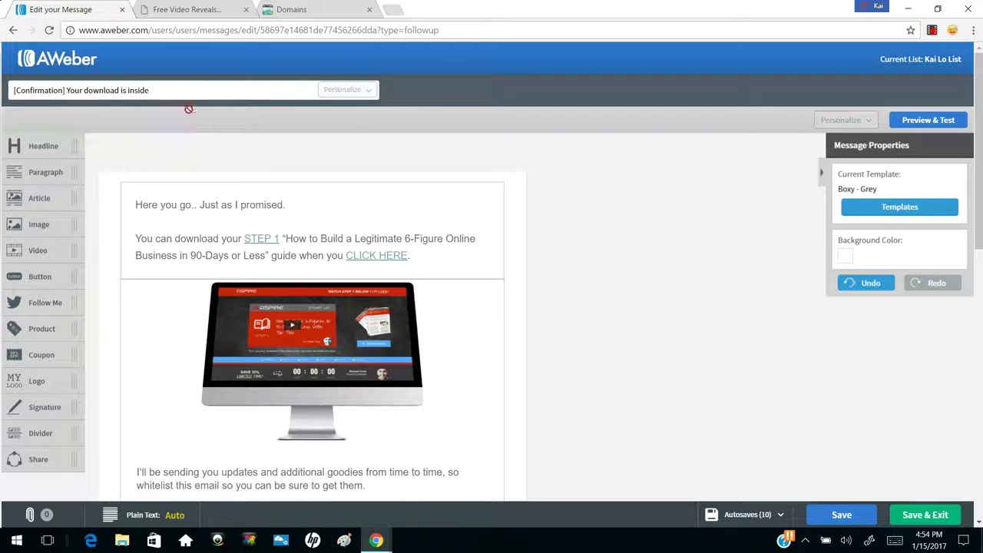
{"action": "left_click", "coordinate": [178, 90]}
{"action": "left_click_drag", "start_coordinate": [170, 92], "coordinate": [7, 99]}
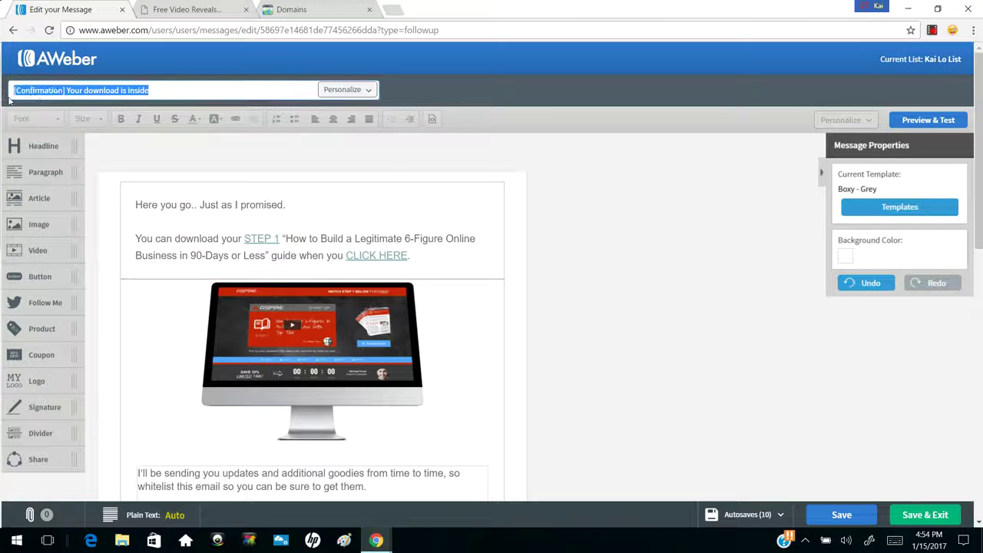
{"action": "left_click", "coordinate": [166, 204]}
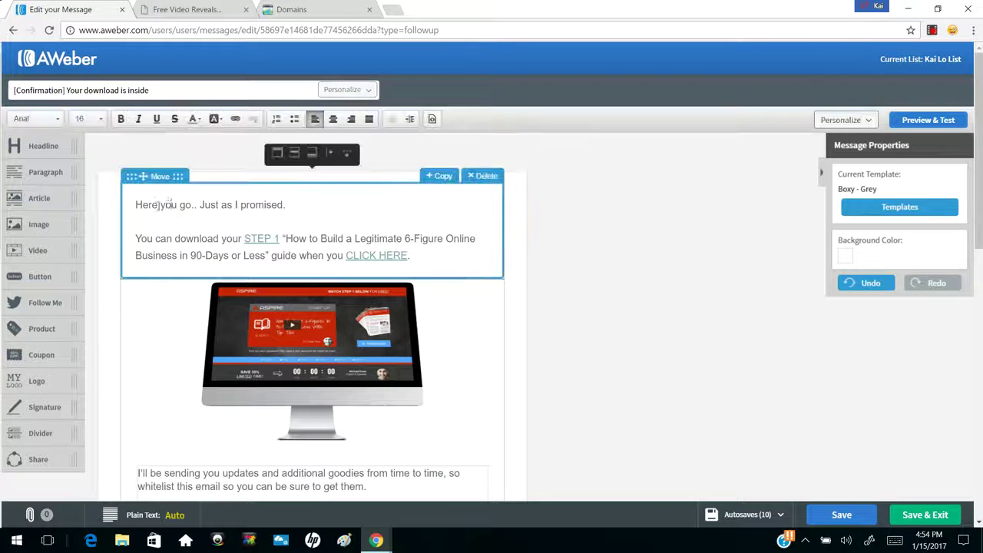
{"action": "left_click_drag", "start_coordinate": [148, 205], "coordinate": [211, 205]}
{"action": "left_click", "coordinate": [204, 210]}
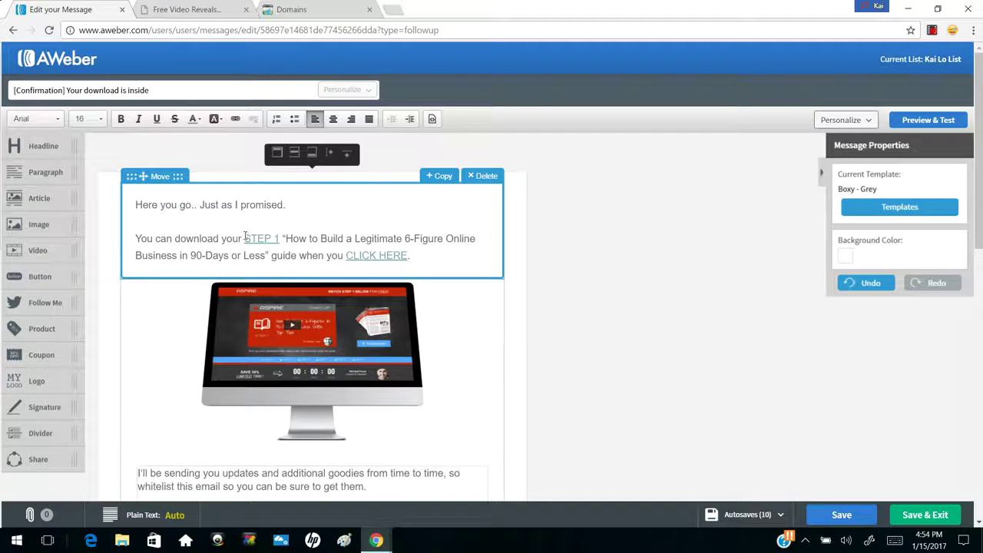
{"action": "left_click_drag", "start_coordinate": [244, 237], "coordinate": [281, 238]}
{"action": "left_click", "coordinate": [313, 235]}
{"action": "scroll", "coordinate": [313, 238], "scroll_direction": "down", "scroll_amount": 2}
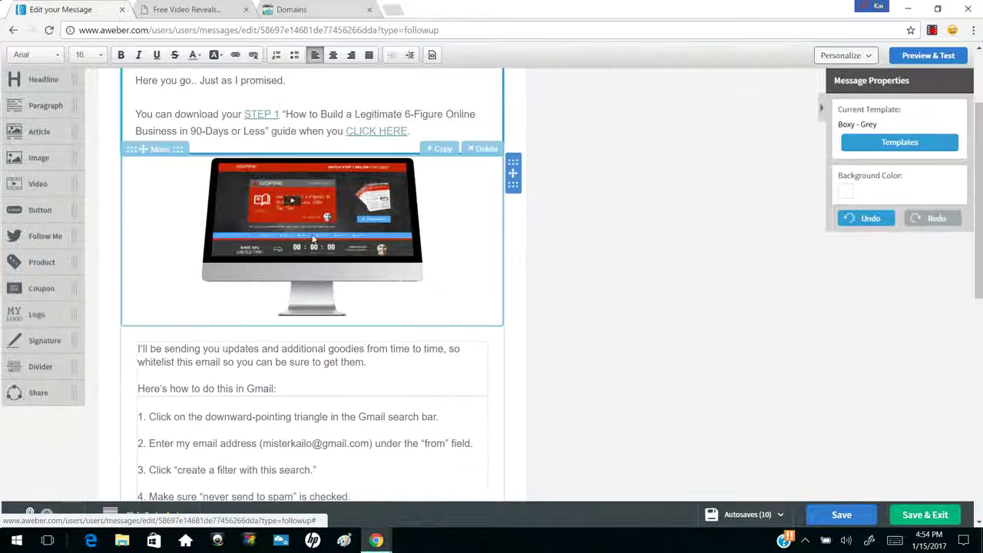
{"action": "scroll", "coordinate": [388, 315], "scroll_direction": "down", "scroll_amount": 1}
{"action": "left_click", "coordinate": [389, 311]}
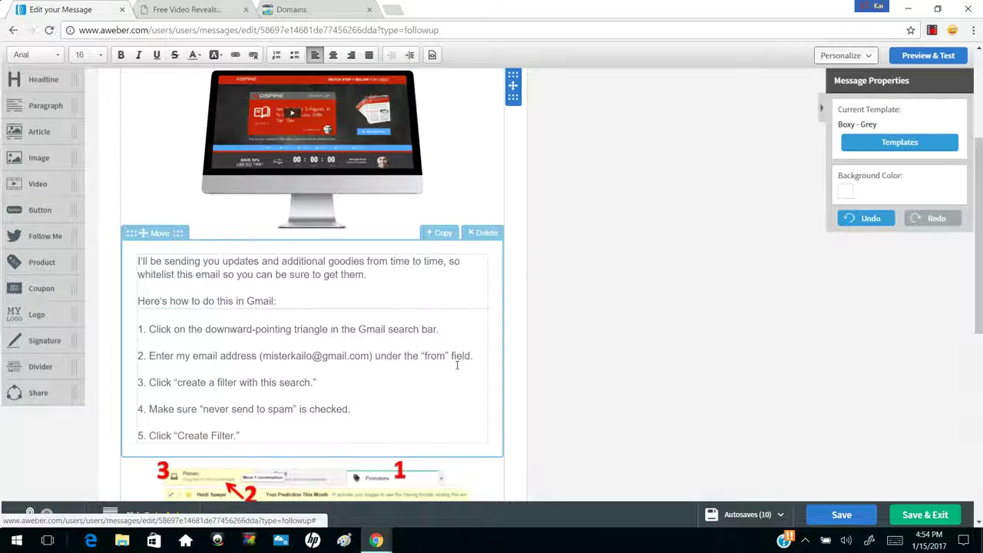
{"action": "scroll", "coordinate": [457, 367], "scroll_direction": "down", "scroll_amount": 4}
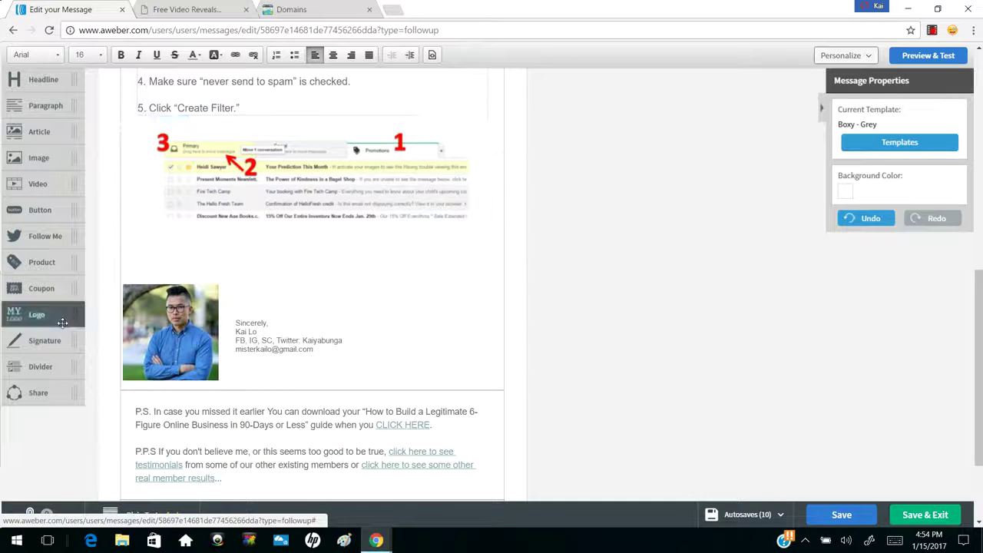
{"action": "scroll", "coordinate": [381, 336], "scroll_direction": "down", "scroll_amount": 2}
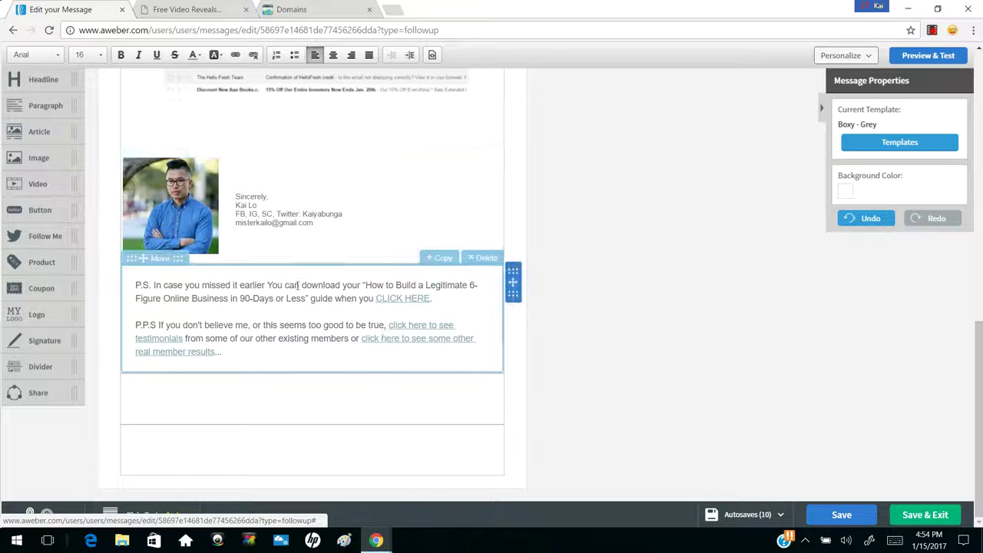
{"action": "scroll", "coordinate": [267, 269], "scroll_direction": "up", "scroll_amount": 5}
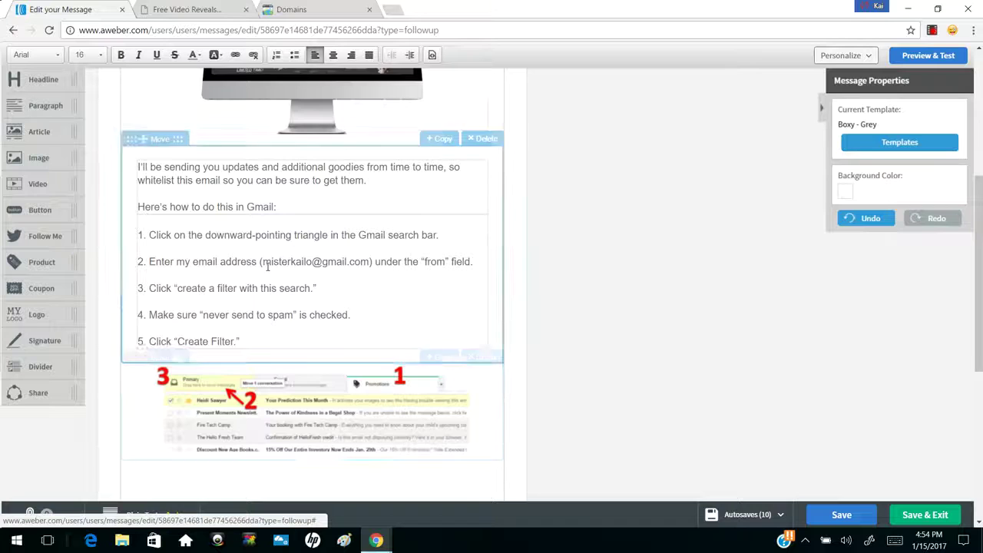
{"action": "scroll", "coordinate": [267, 266], "scroll_direction": "up", "scroll_amount": 4}
{"action": "left_click_drag", "start_coordinate": [186, 201], "coordinate": [218, 201]}
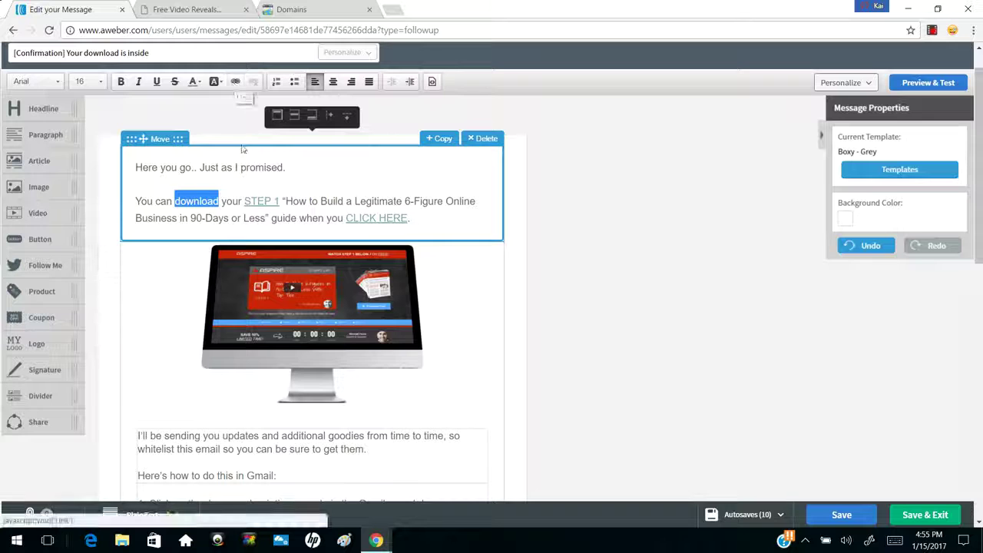
{"action": "left_click_drag", "start_coordinate": [244, 201], "coordinate": [278, 201]}
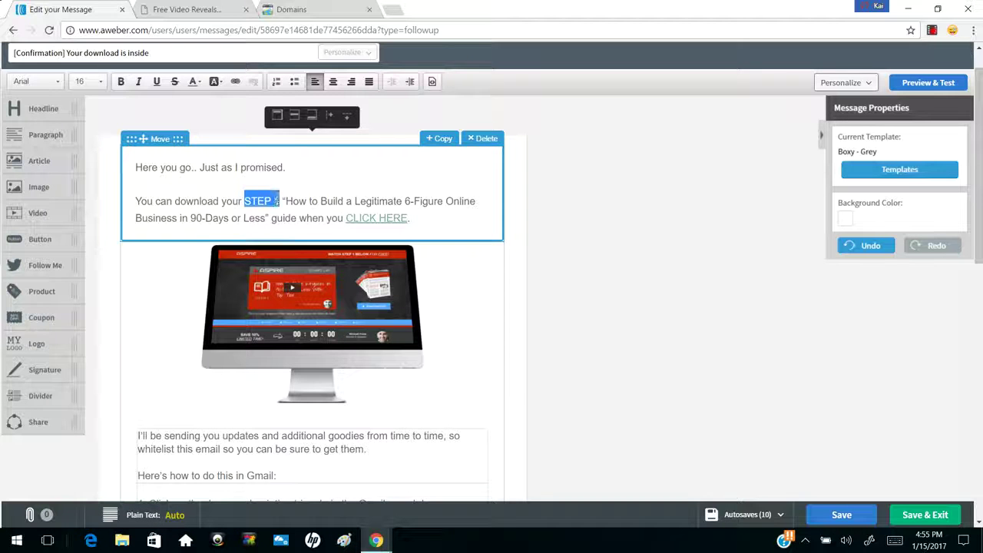
{"action": "left_click", "coordinate": [235, 81]}
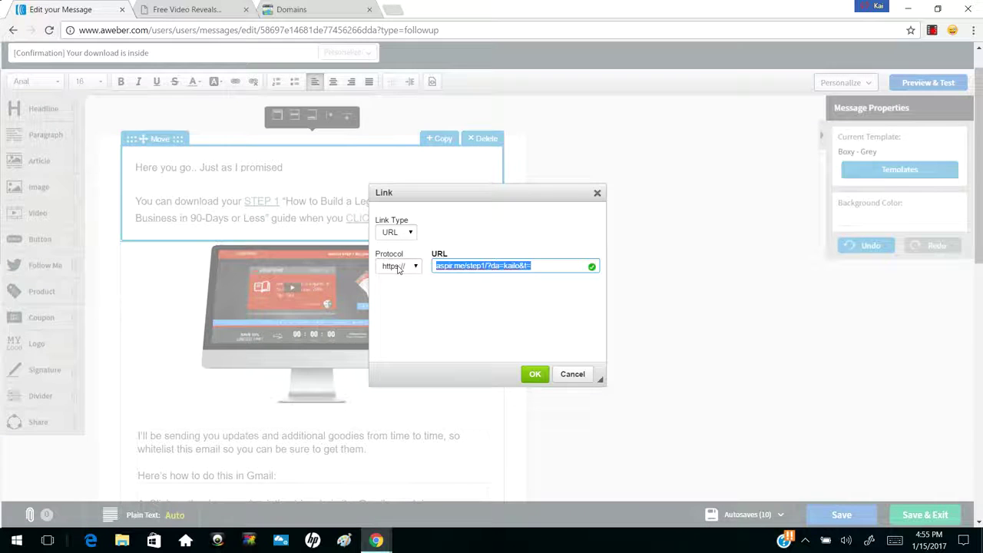
{"action": "left_click", "coordinate": [397, 267]}
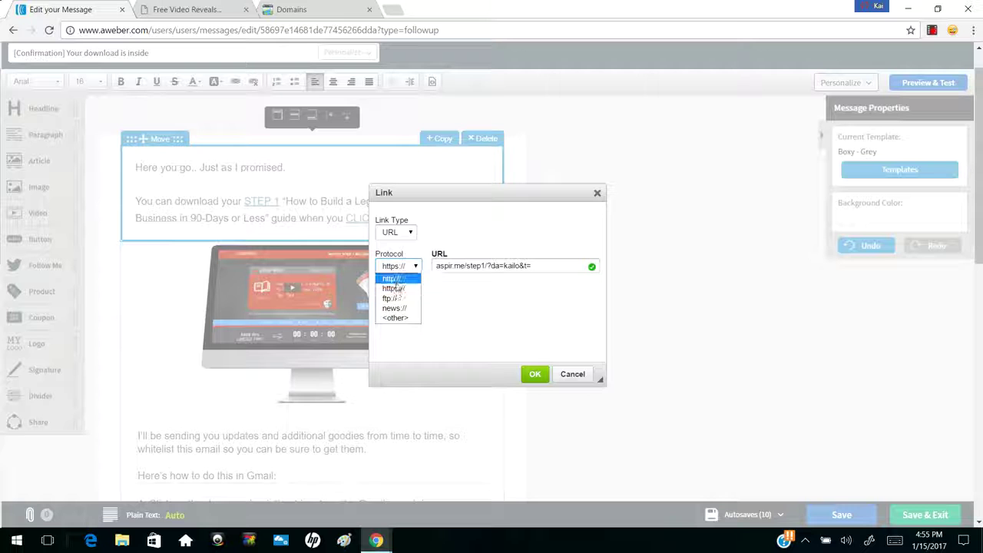
{"action": "left_click", "coordinate": [474, 303]}
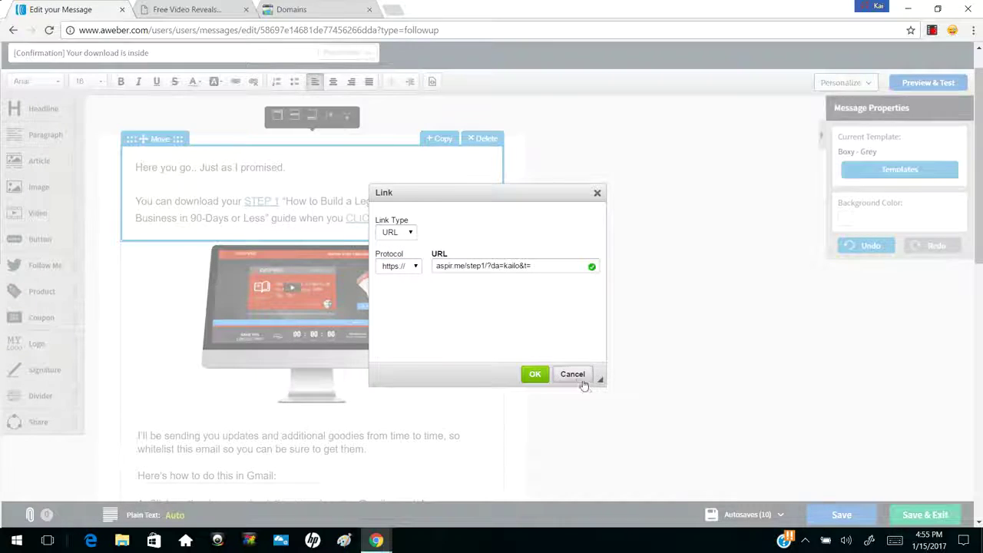
{"action": "left_click", "coordinate": [576, 374]}
Leave the message editor for the AWeber Account Overview page
{"action": "scroll", "coordinate": [643, 324], "scroll_direction": "down", "scroll_amount": 2}
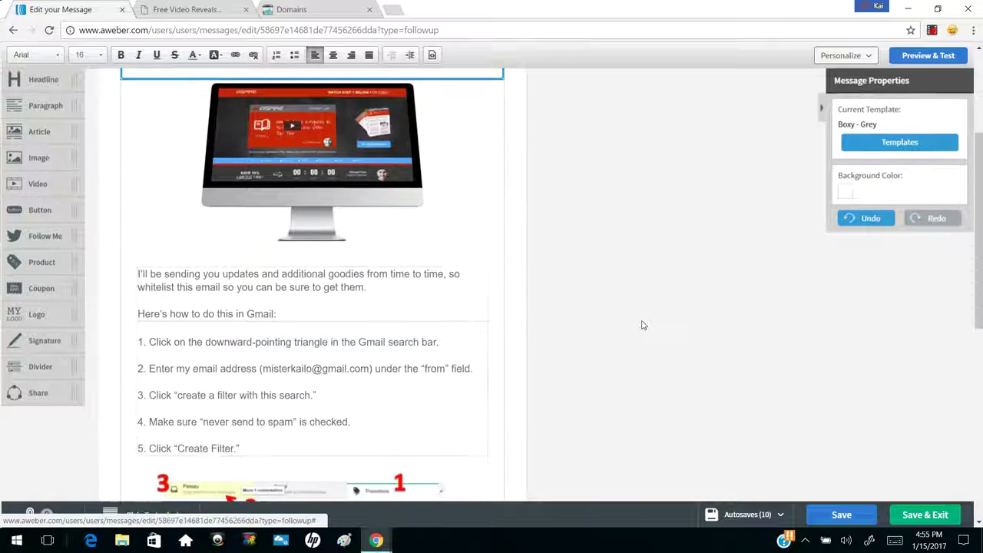
{"action": "scroll", "coordinate": [643, 325], "scroll_direction": "up", "scroll_amount": 3}
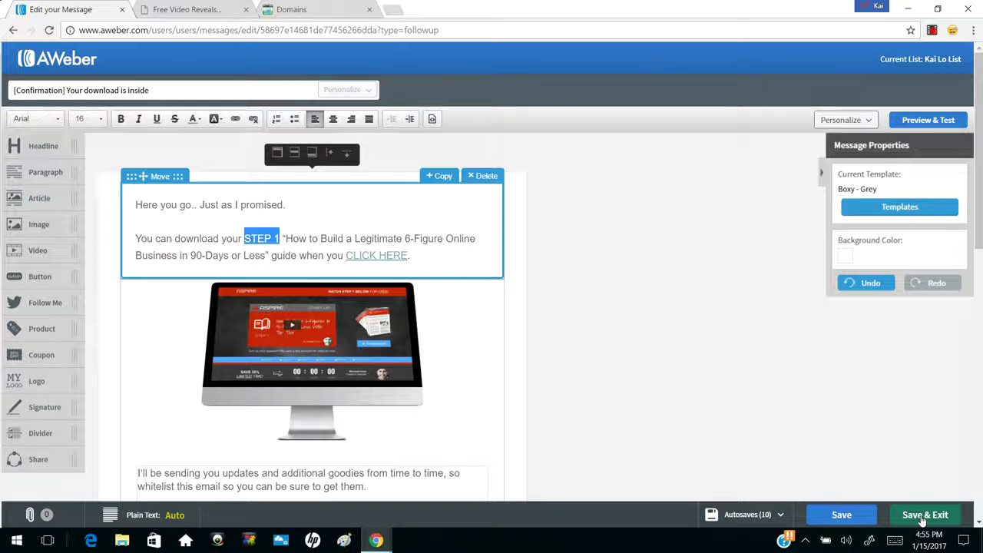
{"action": "left_click", "coordinate": [58, 60]}
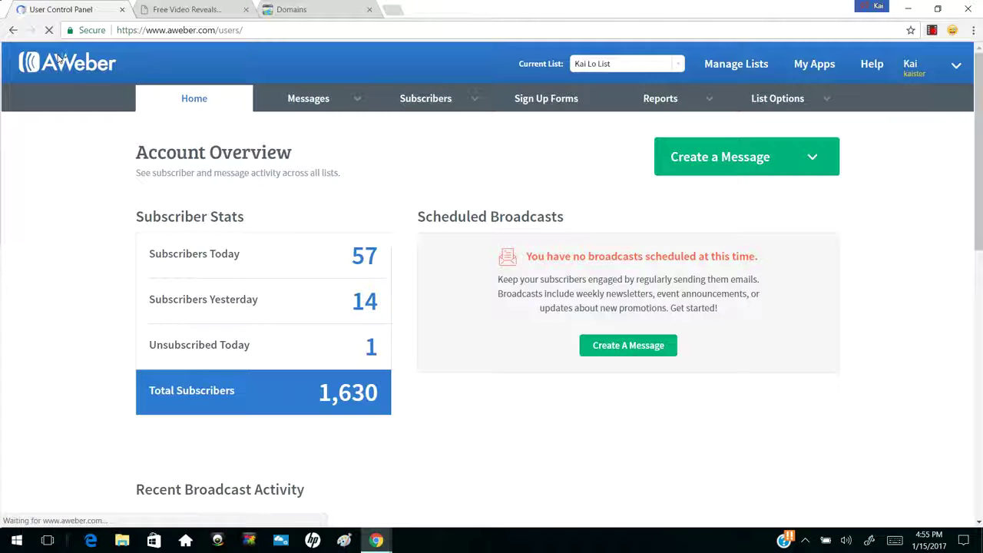